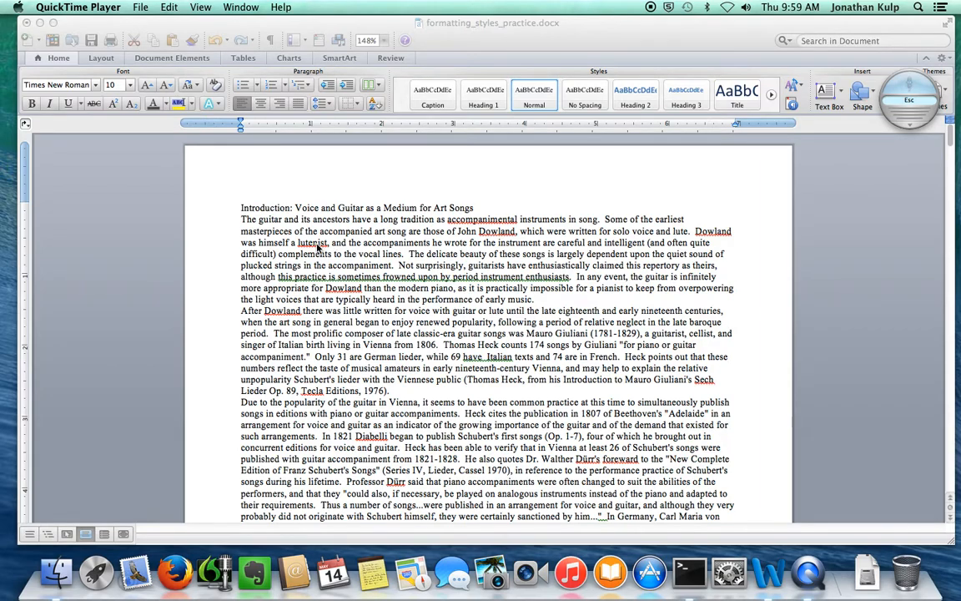
Set the title line "Introduction: Voice and Guitar as a Medium for Art Songs" to 16 pt and center it
left_click(317, 248)
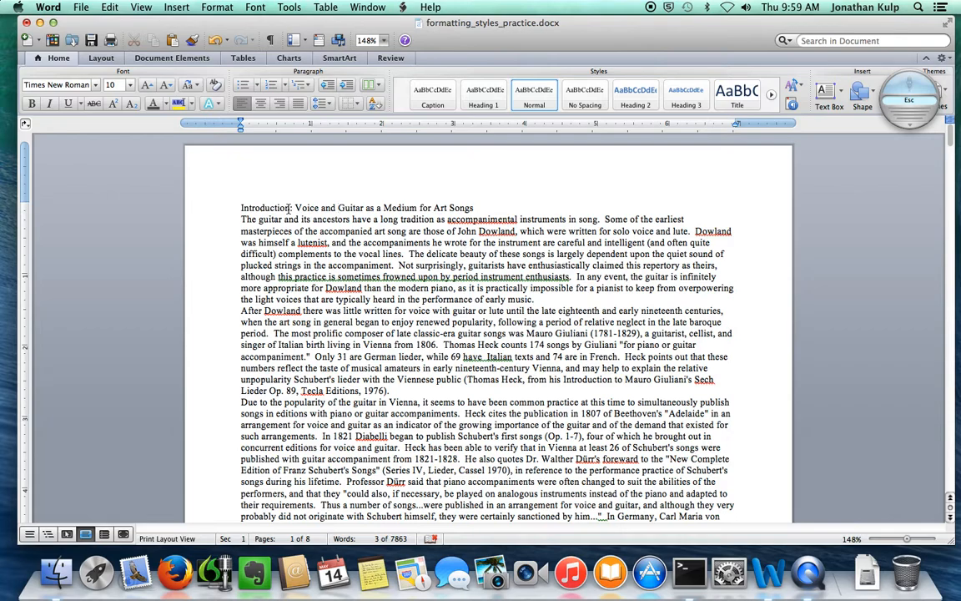
left_click_drag(241, 206, 462, 215)
left_click(460, 216)
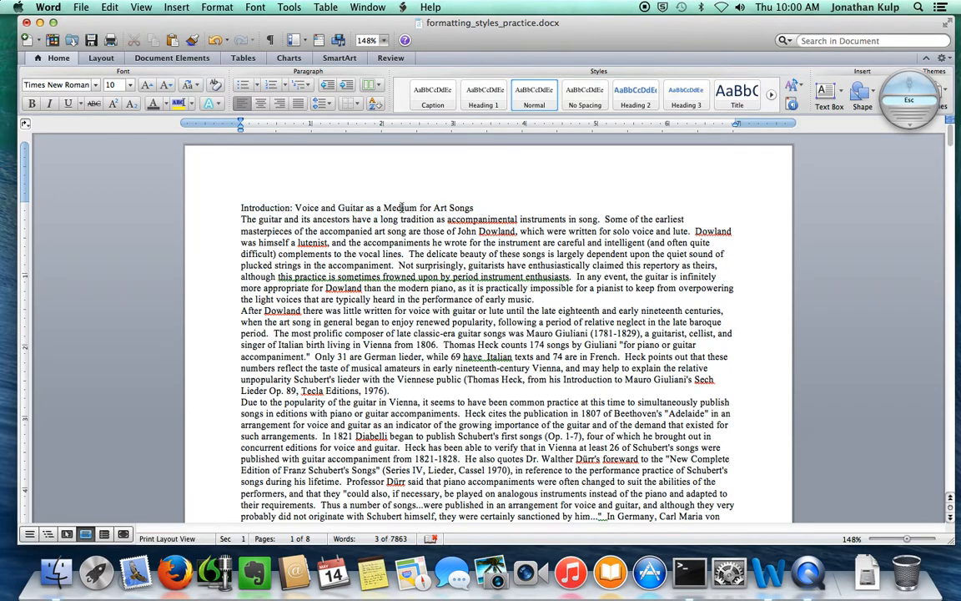
left_click(481, 208)
triple_click(241, 208)
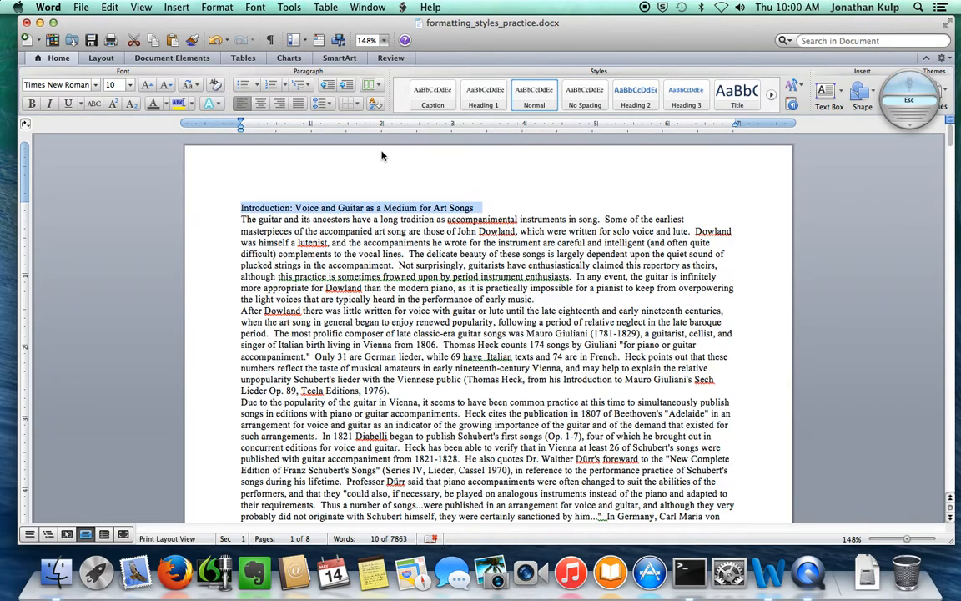
left_click(130, 85)
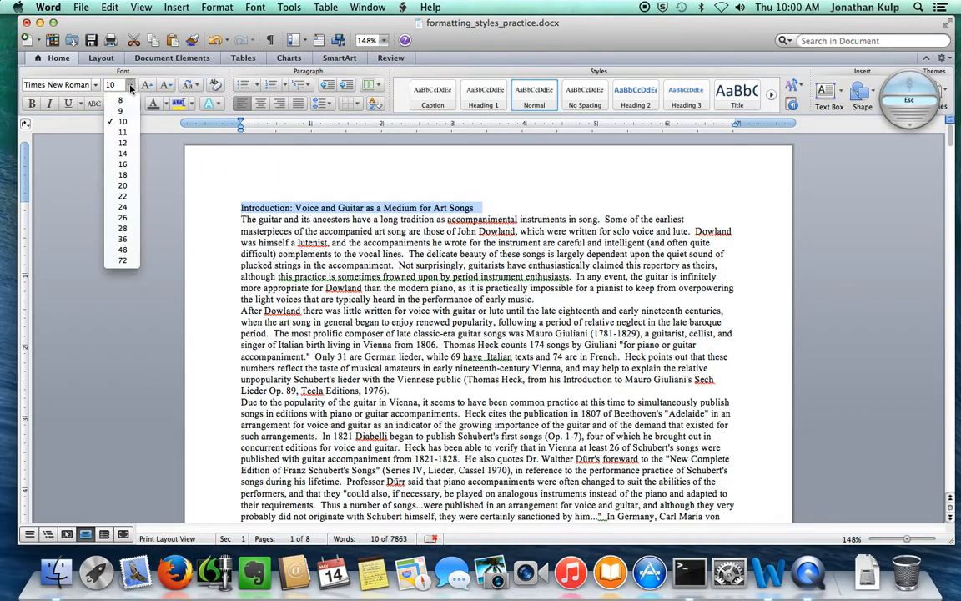
left_click(123, 164)
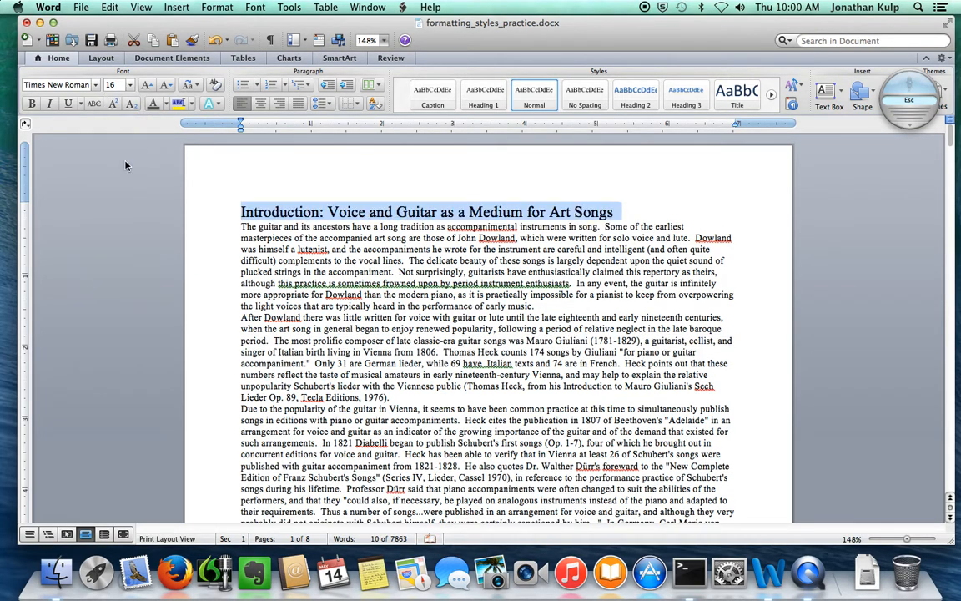
left_click(260, 104)
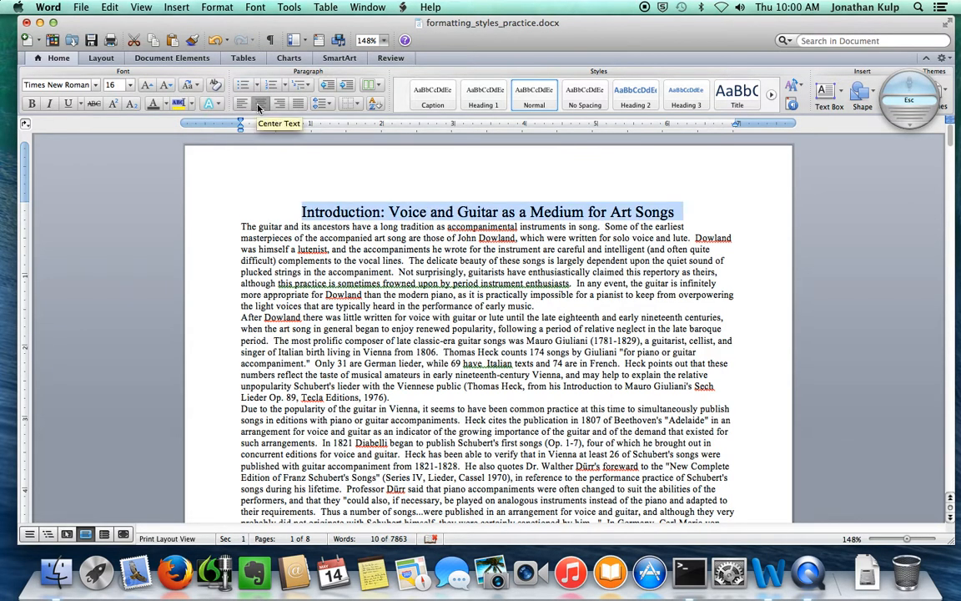
Insert two blank lines between the title and the first paragraph
left_click(249, 226)
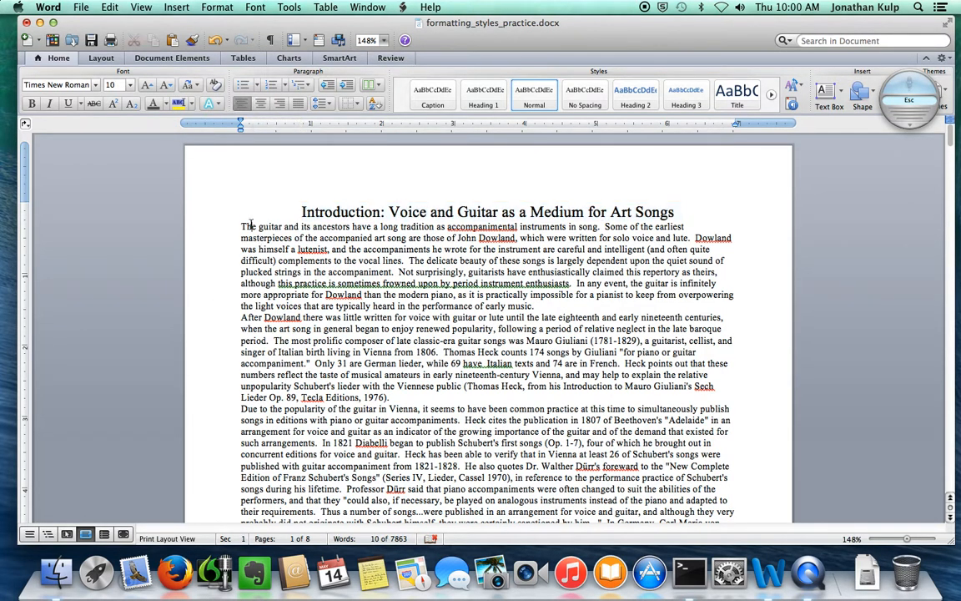
key("Return")
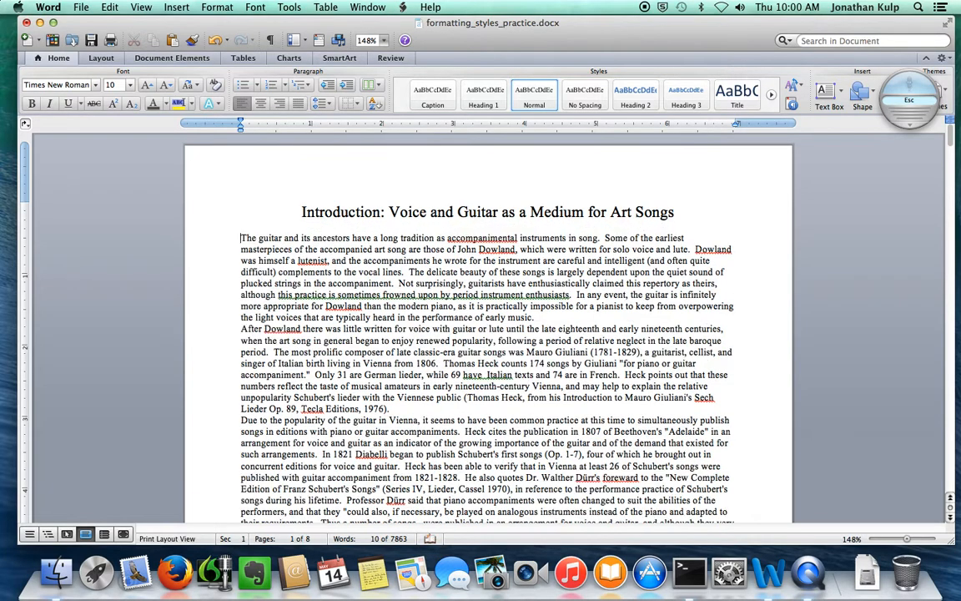
key("Return")
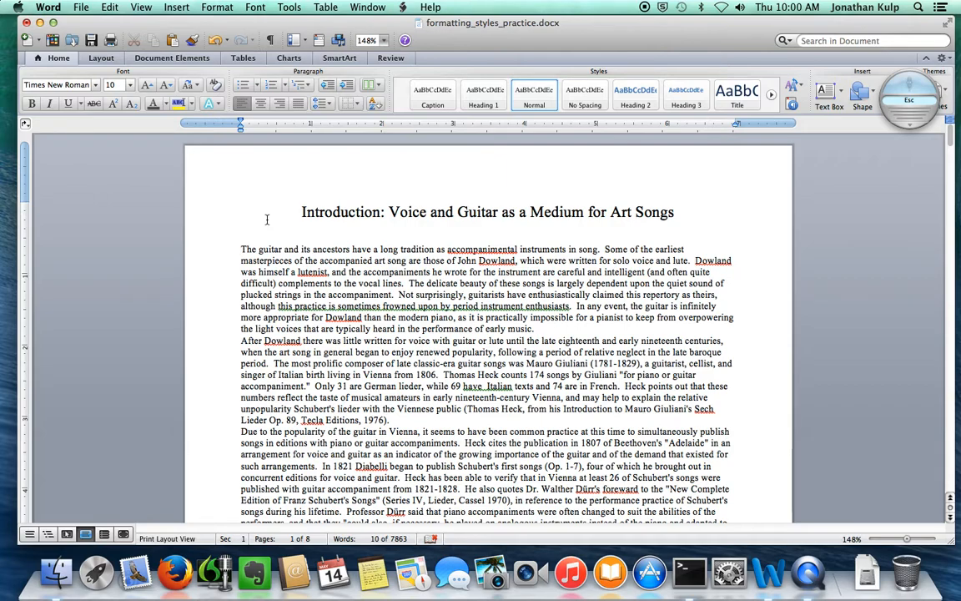
Undo the blank lines, the centering and the font size change on the title
key("super+z")
key("super+z")
key("super+z")
key("super+z")
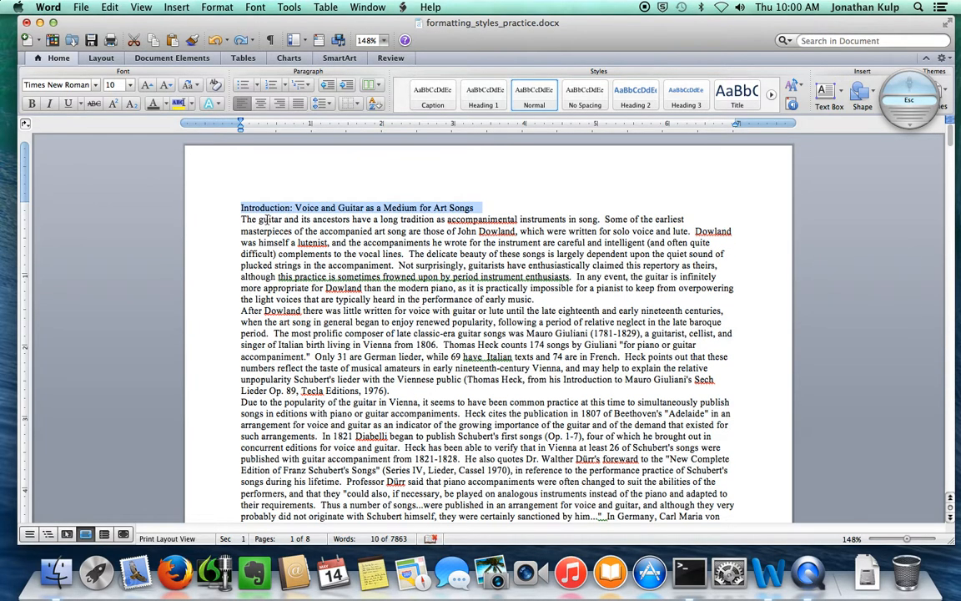
left_click(278, 225)
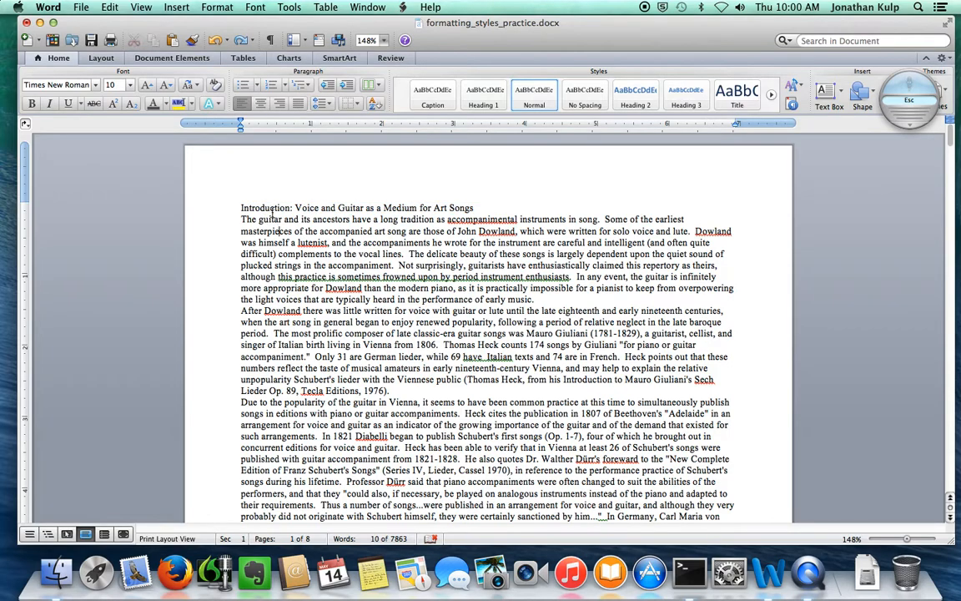
Apply the Body Text First Indent style to the entire document
left_click(274, 209)
left_click(363, 208)
key("super+a")
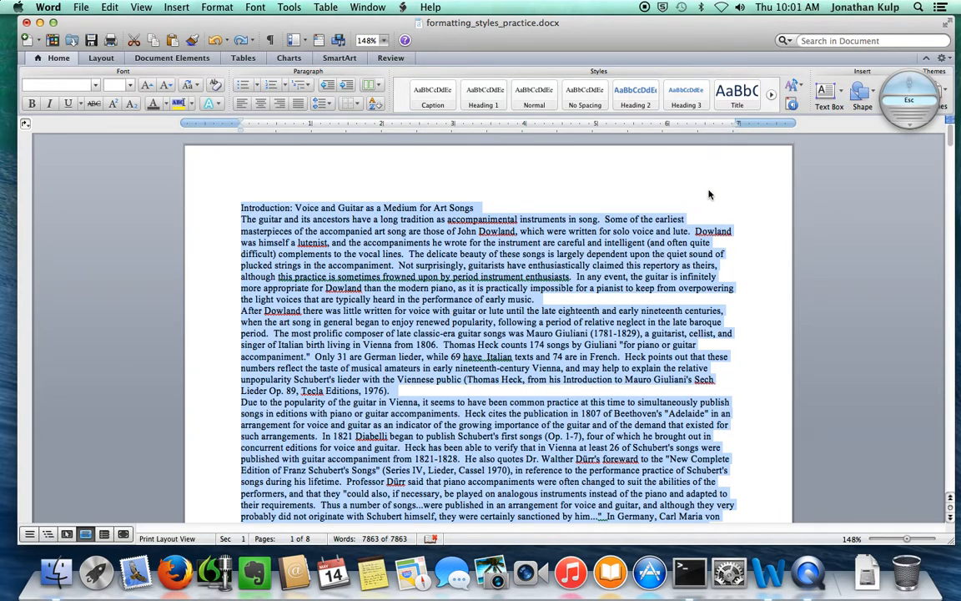
left_click(793, 104)
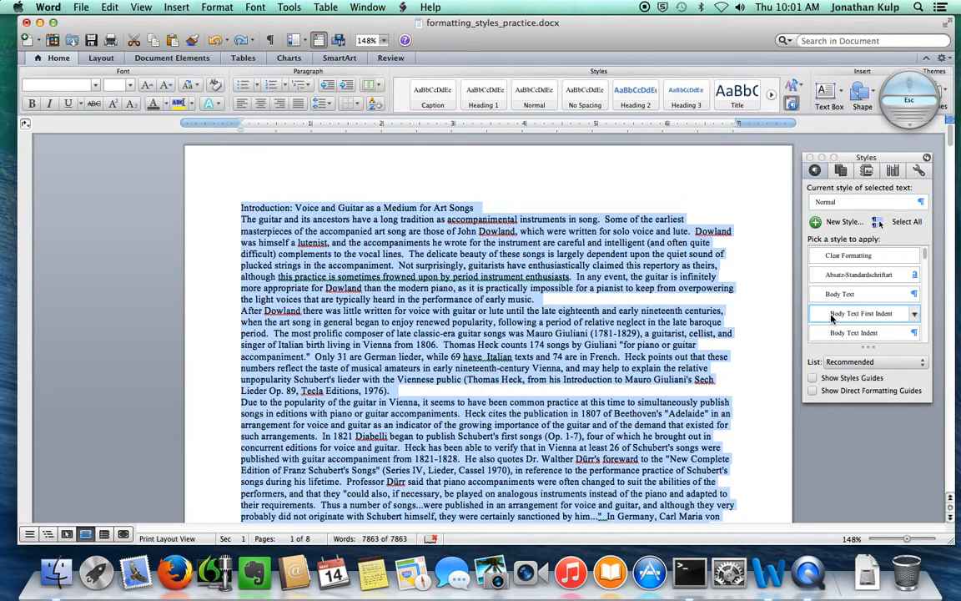
left_click(859, 313)
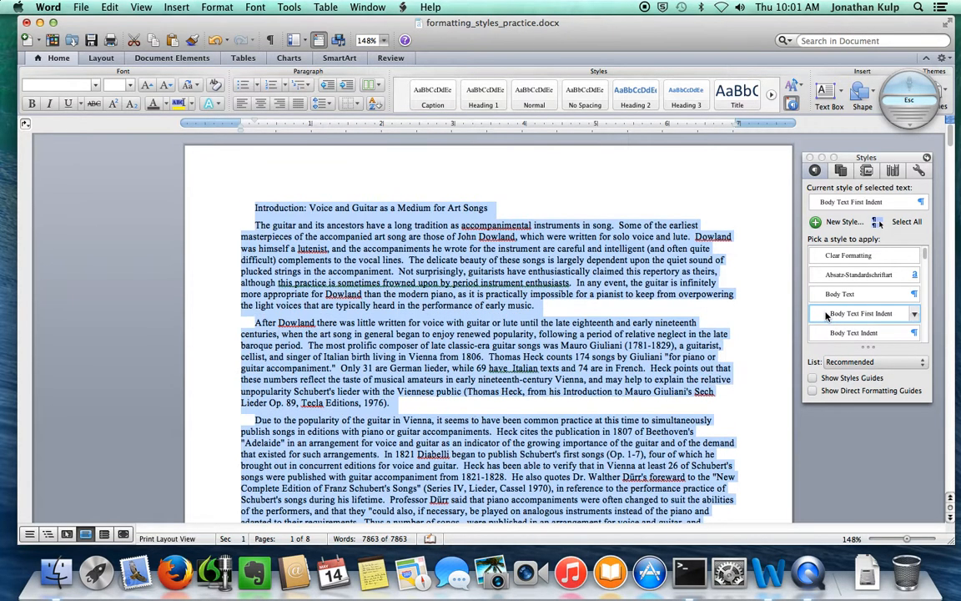
left_click(483, 322)
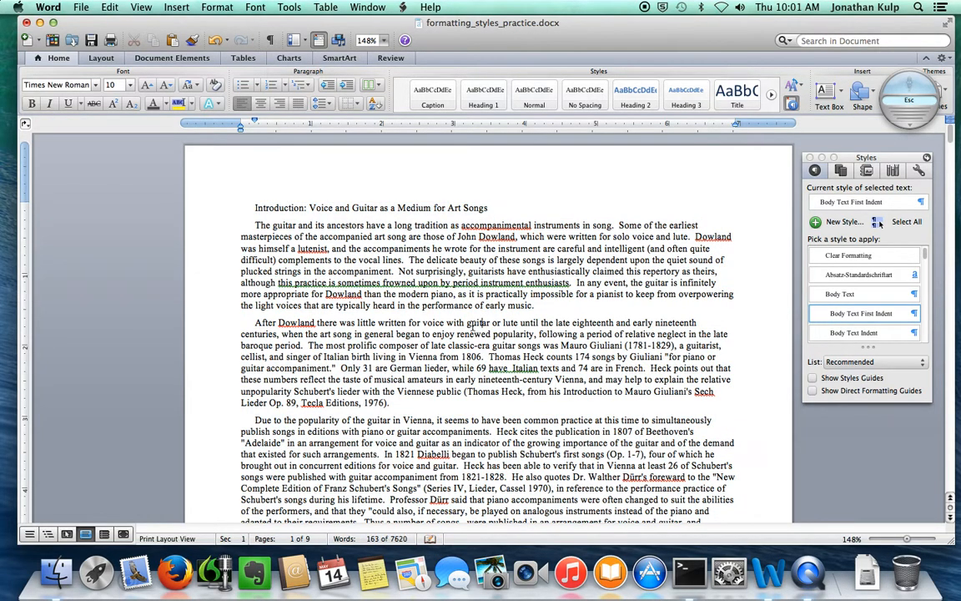
Apply the Heading 1 style to the title line "Introduction: Voice and Guitar as a Medium for Art Songs"
left_click(285, 210)
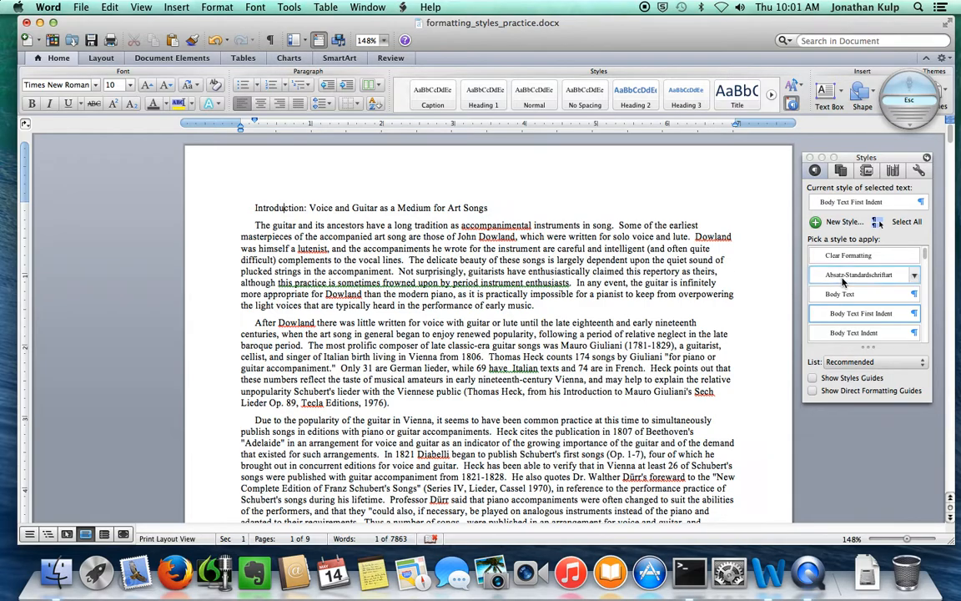
scroll(843, 282, "down", 4)
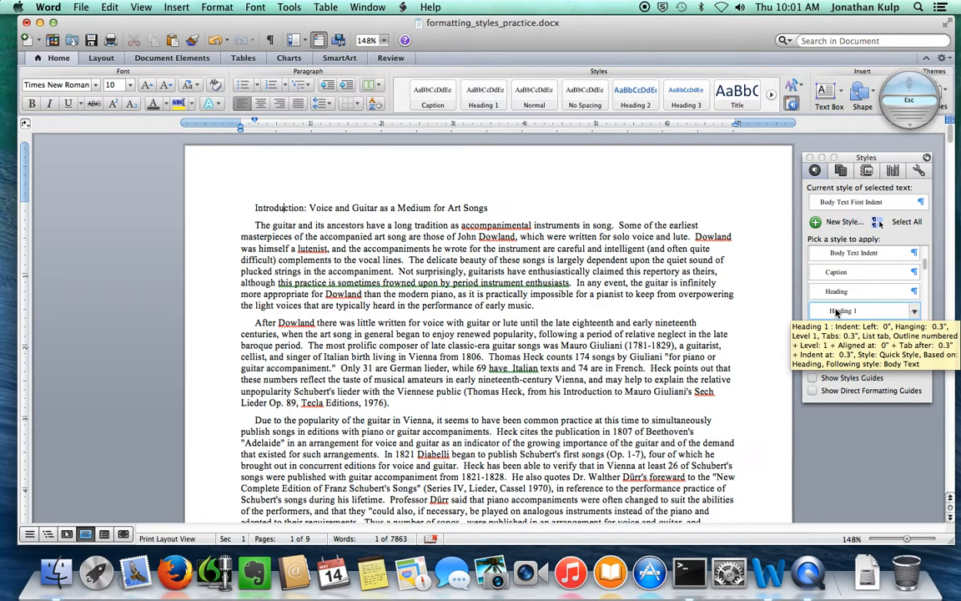
left_click(837, 311)
Apply the Heading 2 style to the line "Letters as Song Texts" at the end of page 1
scroll(411, 337, "down", 2)
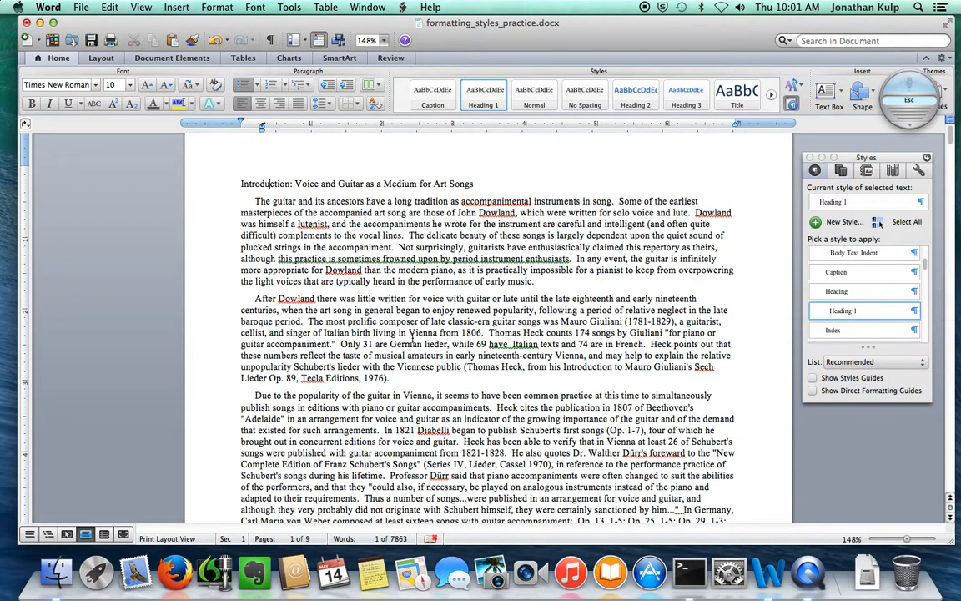
scroll(411, 336, "down", 20)
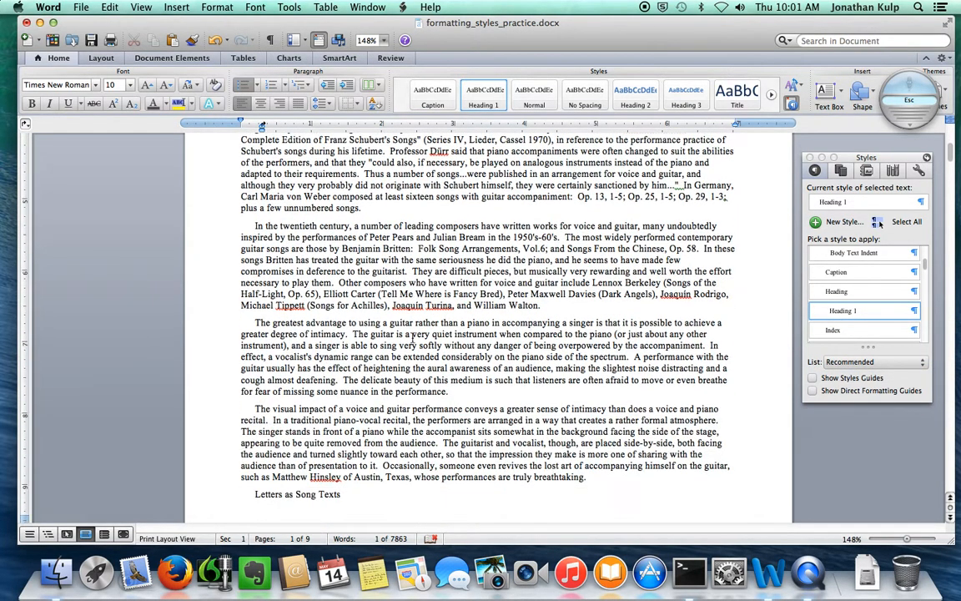
scroll(412, 335, "down", 2)
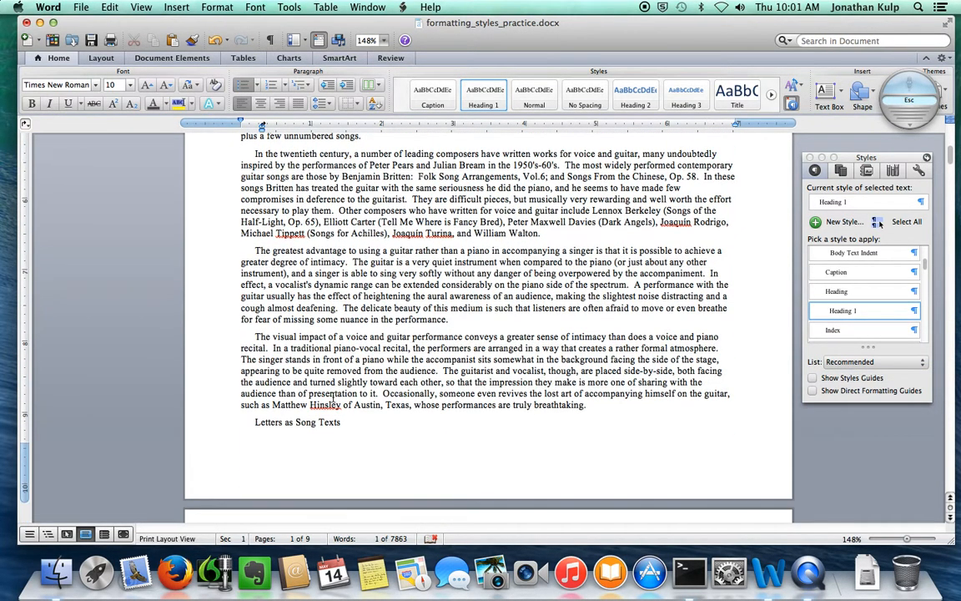
left_click(285, 422)
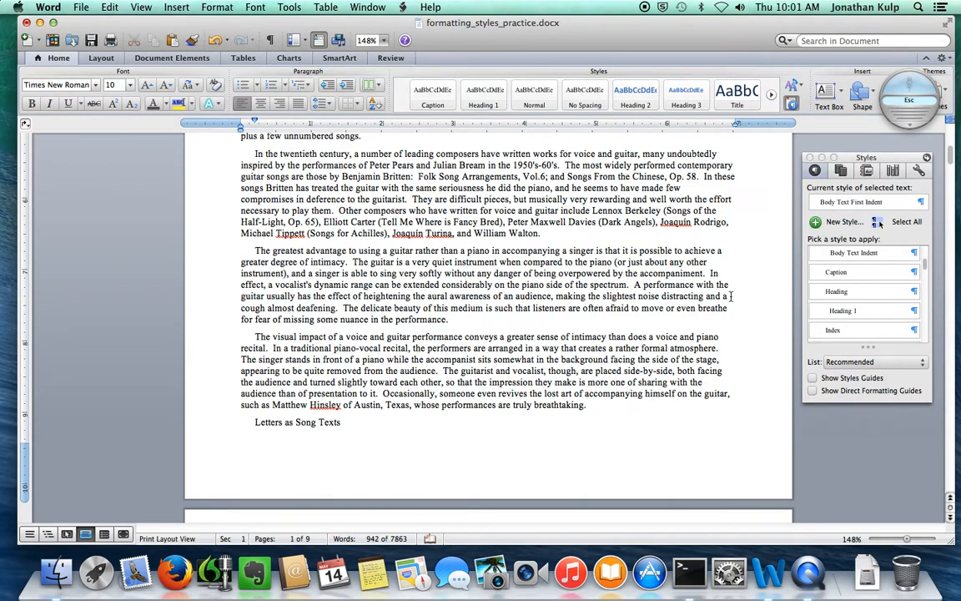
scroll(852, 279, "down", 3)
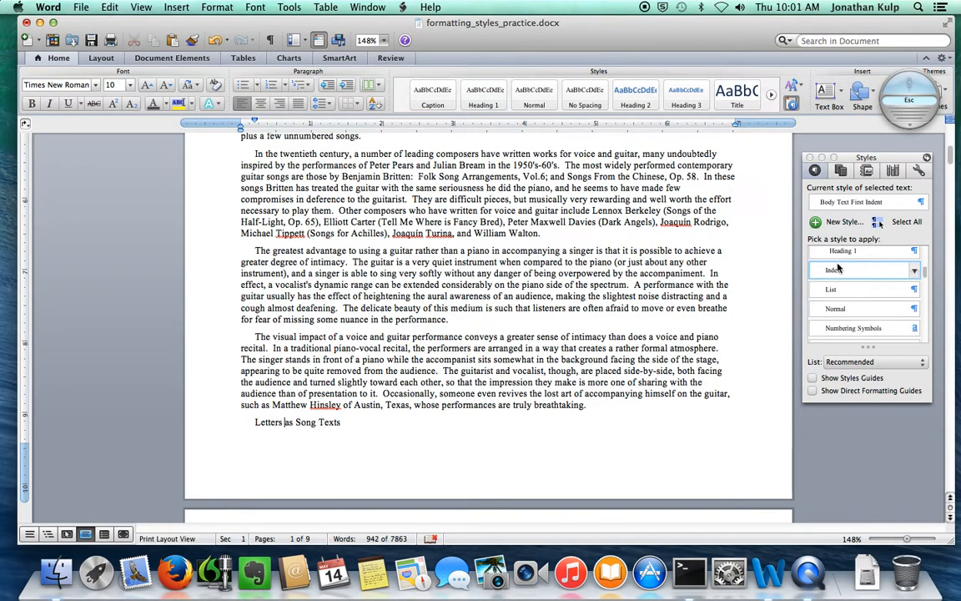
scroll(839, 268, "down", 3)
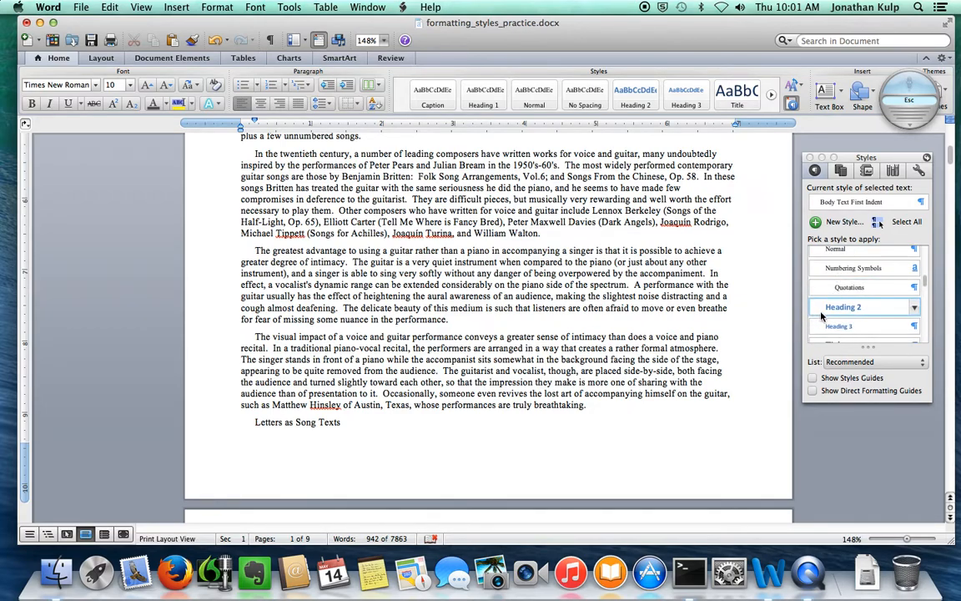
left_click(843, 307)
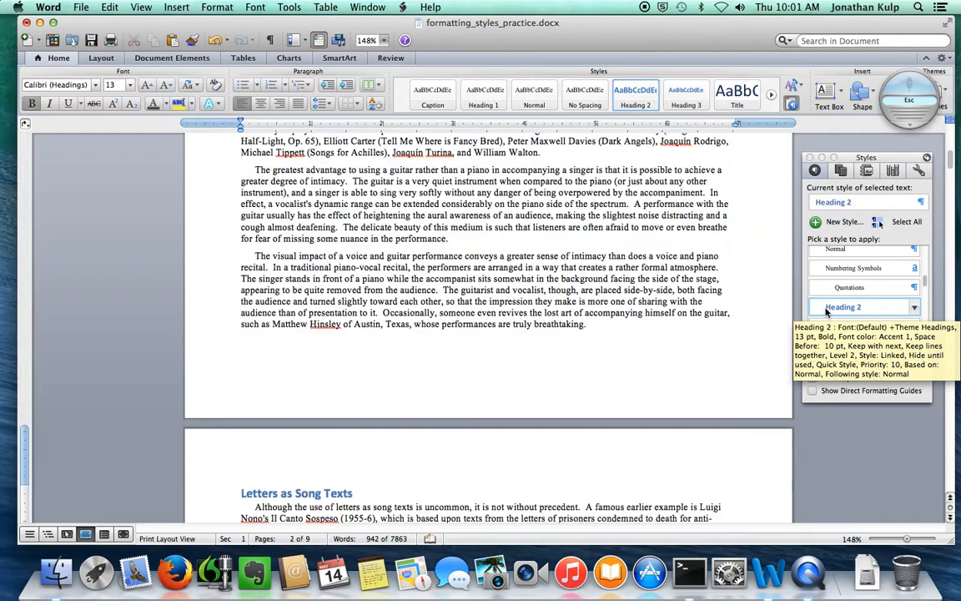
Turn the seven letter descriptions on page 2, from Chopin to Schumann, into a numbered list
scroll(535, 318, "down", 5)
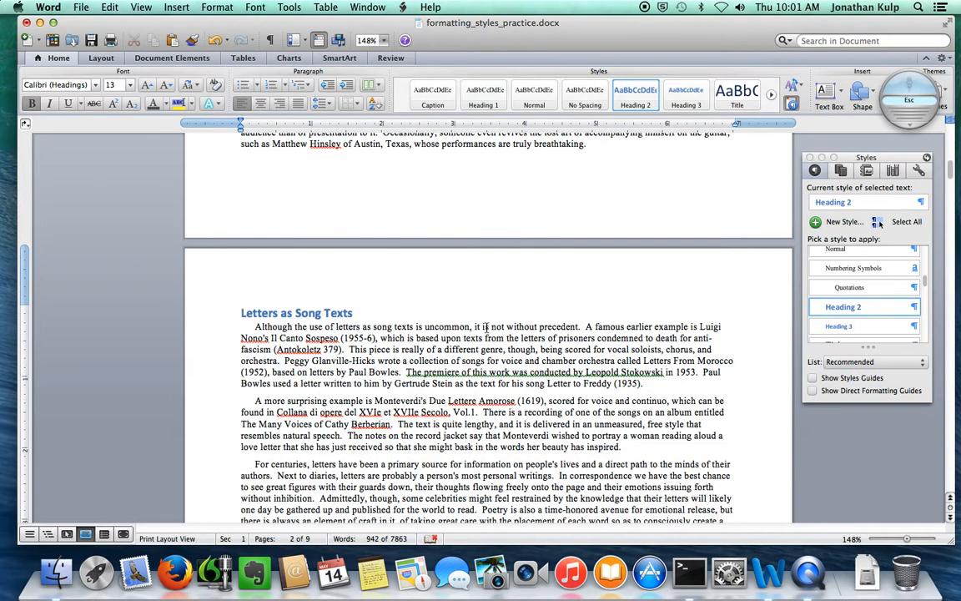
scroll(488, 327, "down", 6)
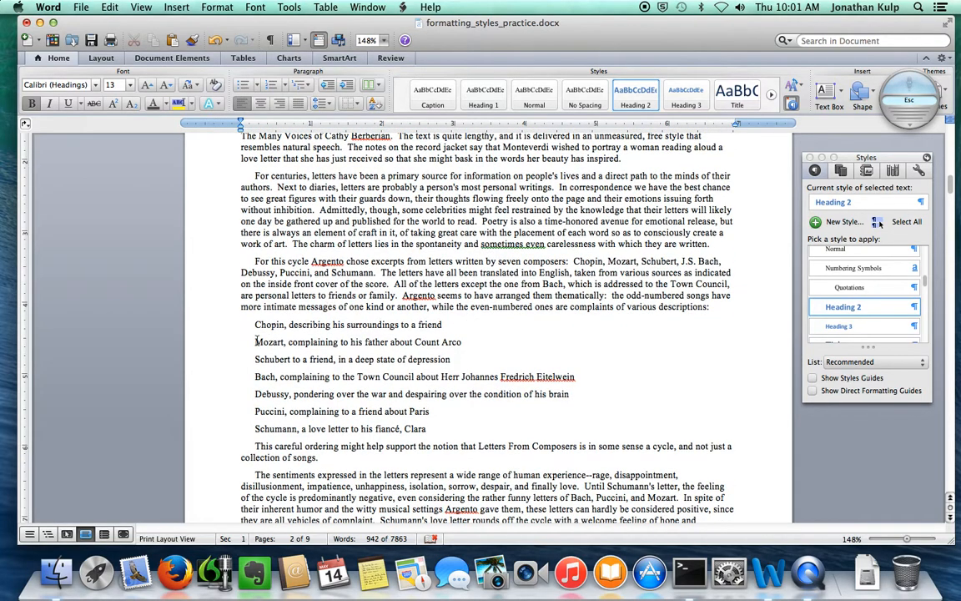
left_click_drag(256, 324, 450, 424)
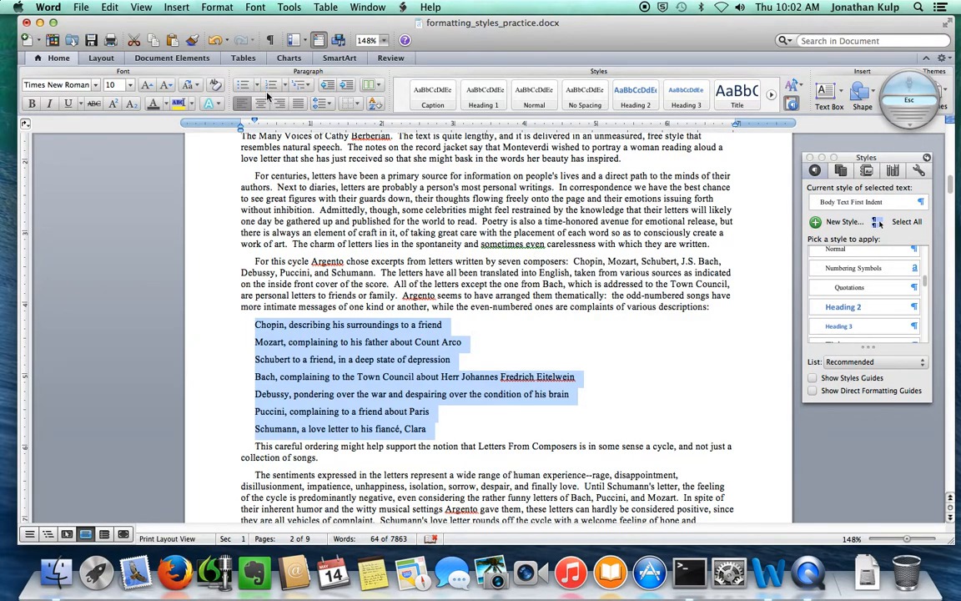
left_click(270, 88)
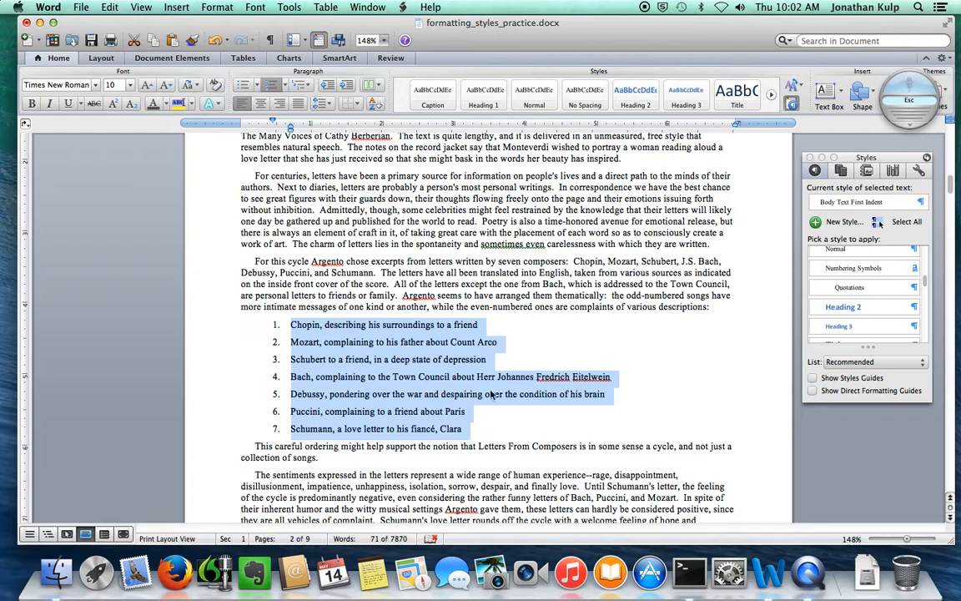
Apply the Heading 2 style to the line "The Songs"
scroll(426, 351, "down", 4)
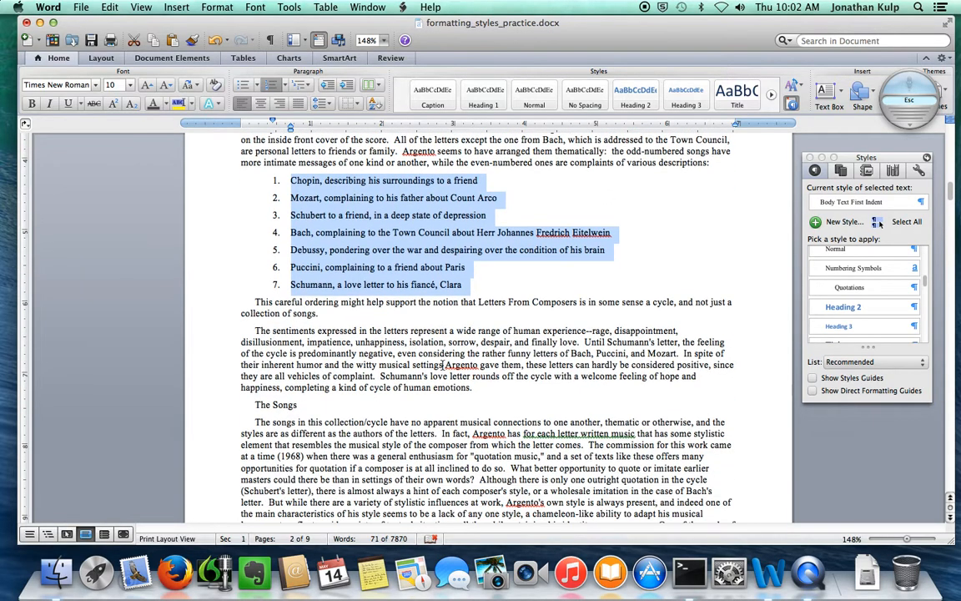
left_click(257, 409)
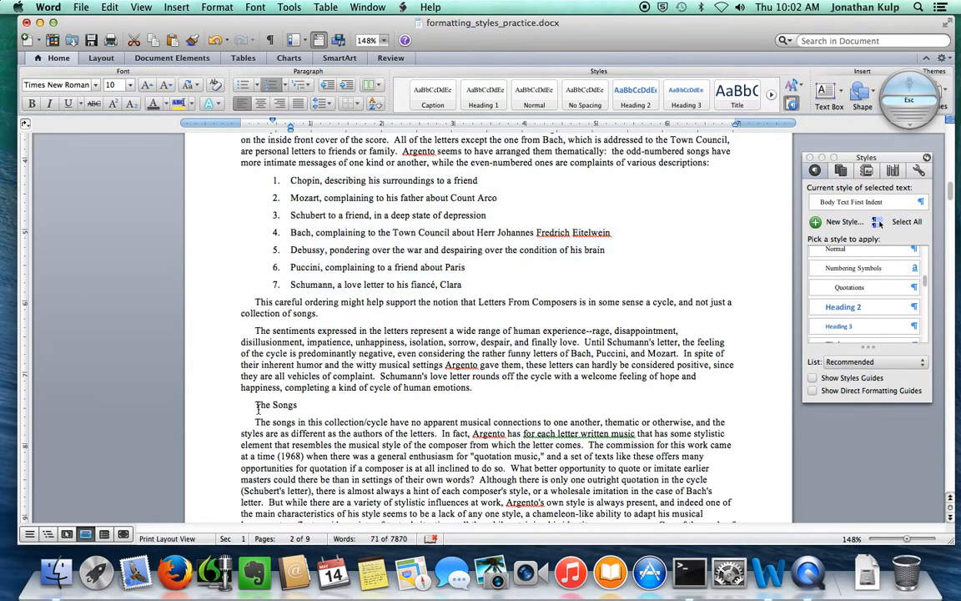
left_click(835, 308)
Repeat the Heading 2 style on the line "Biographical Note" on page 3
scroll(380, 383, "down", 10)
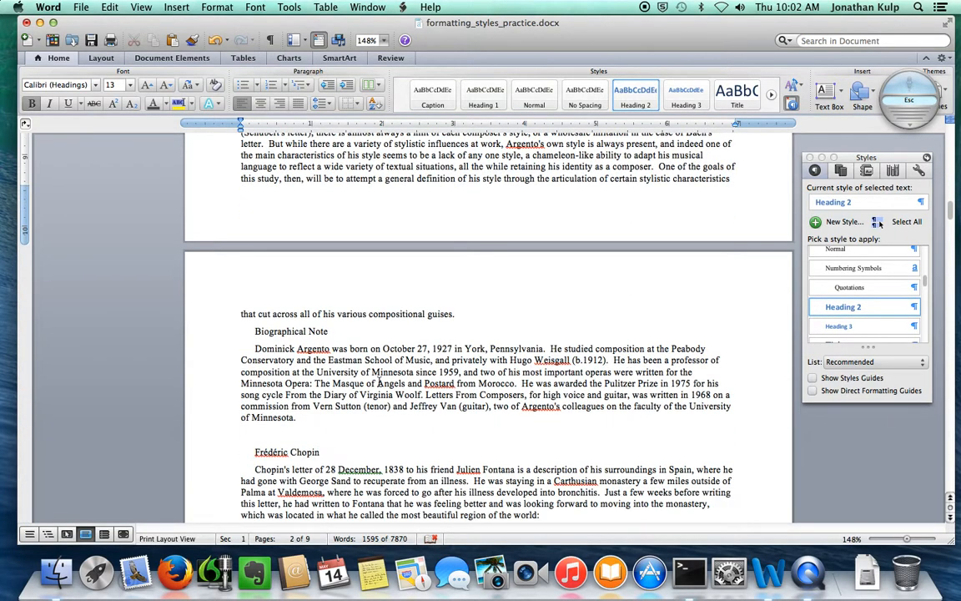
left_click(268, 331)
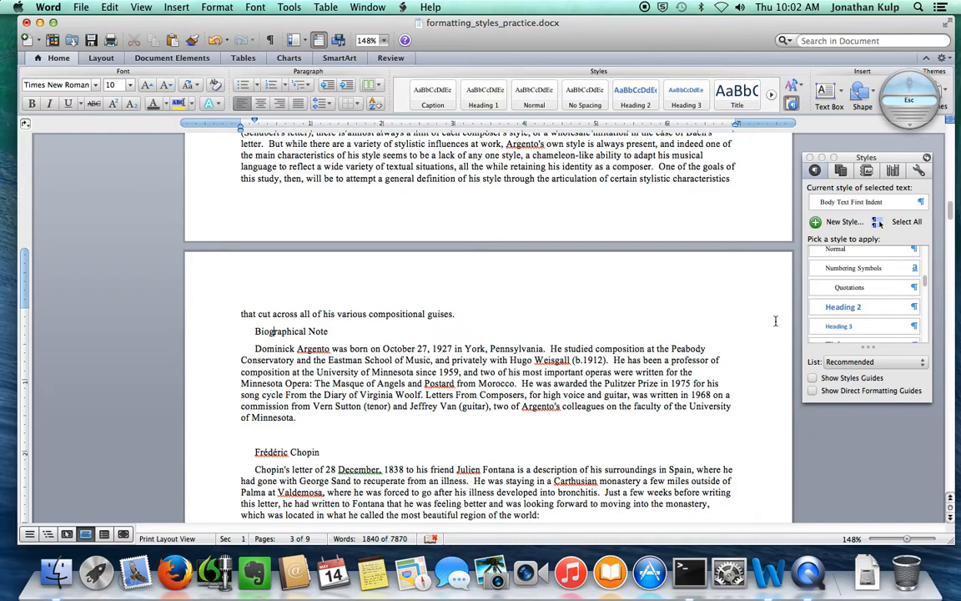
key("super+y")
Delete the empty paragraph above the line "Frédéric Chopin"
key("Down")
key("Down")
key("Down")
key("Down")
key("Down")
key("Down")
key("Down")
key("Down")
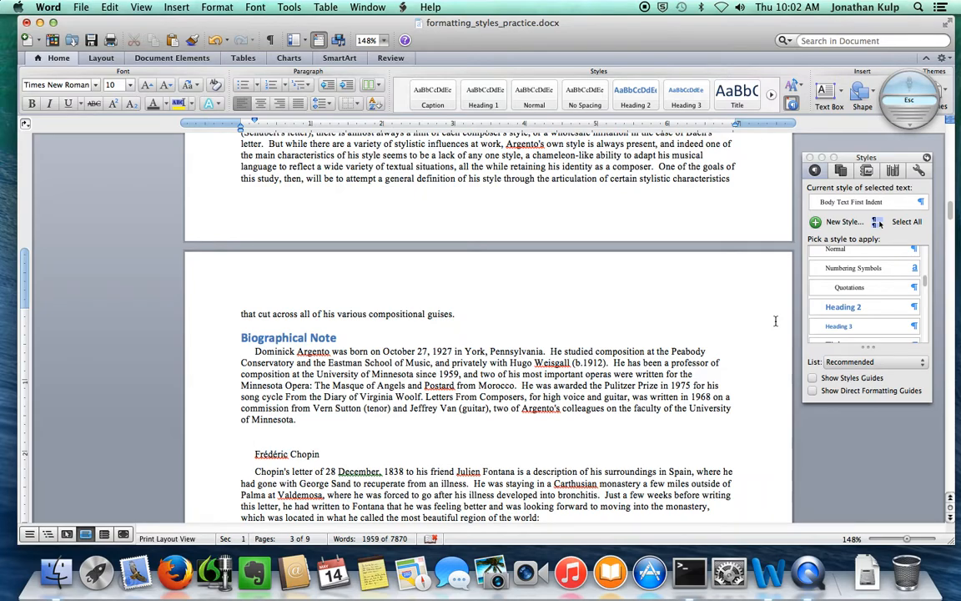
key("Delete")
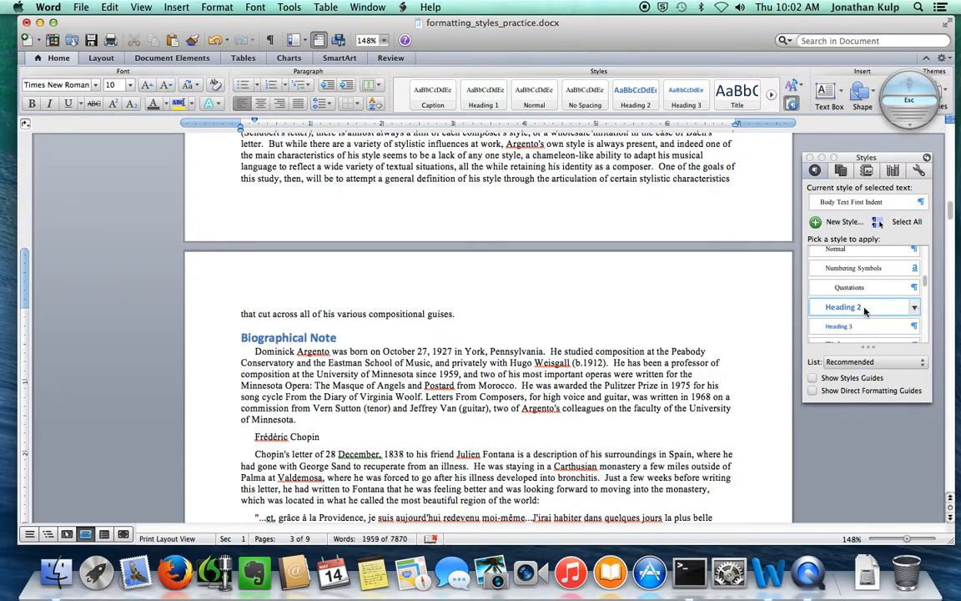
Apply the Heading 1 style to the line "Frédéric Chopin" on page 3
scroll(864, 310, "up", 4)
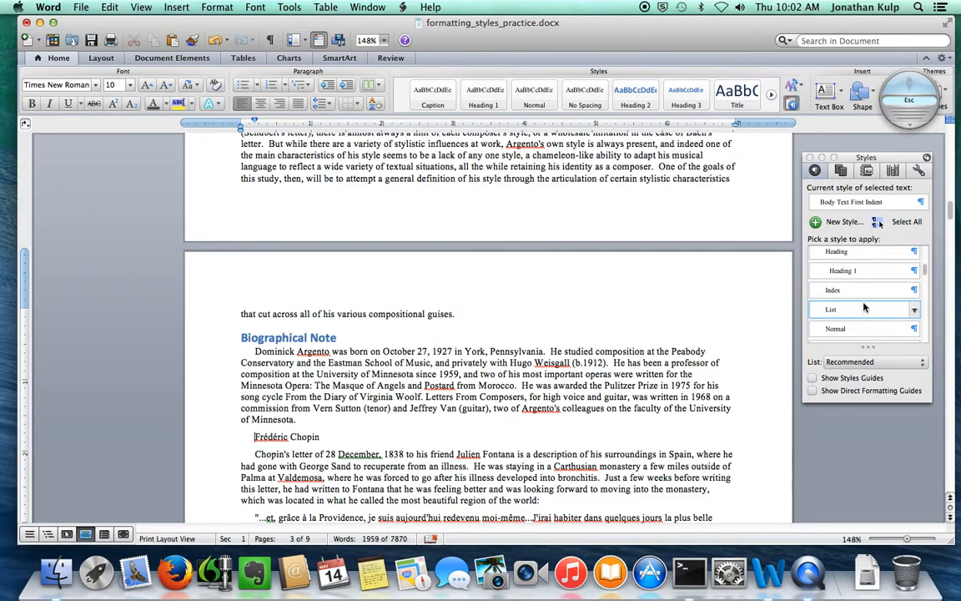
left_click(844, 272)
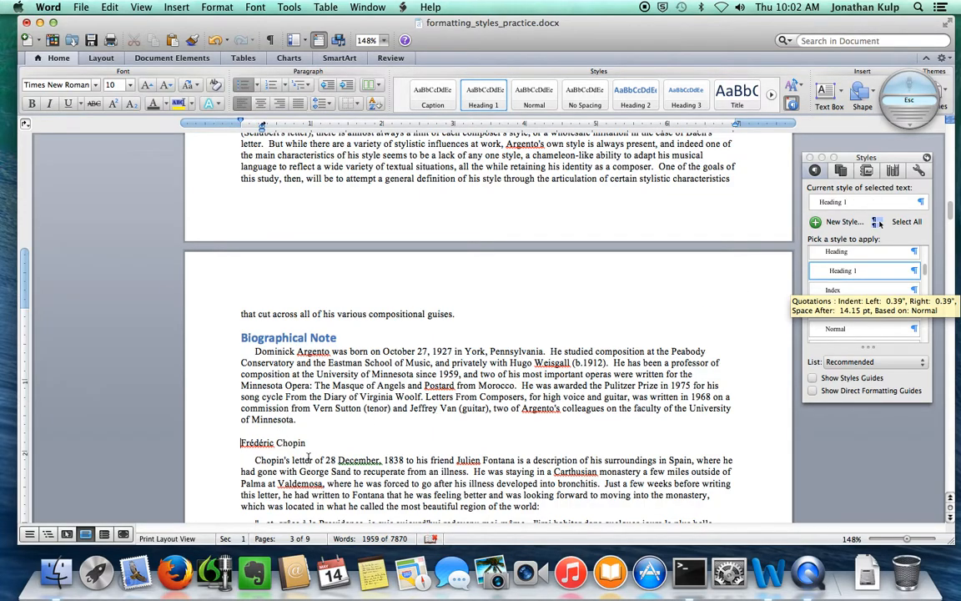
Apply the Quotations style to the two French quotations from Chopin's letters, starting "...et, grâce à la Providence" and "...Mais tout cela"
scroll(365, 448, "down", 3)
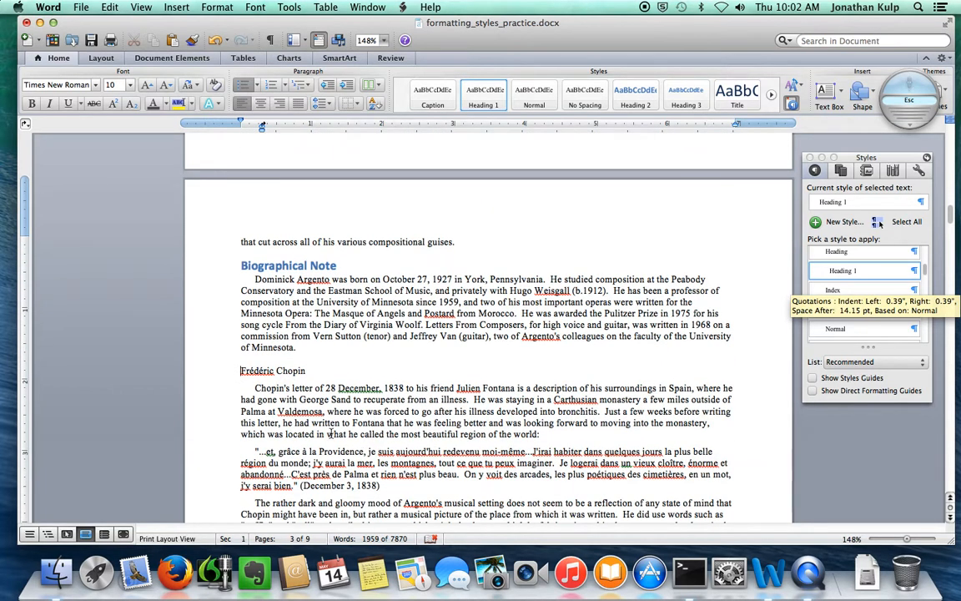
scroll(330, 434, "down", 3)
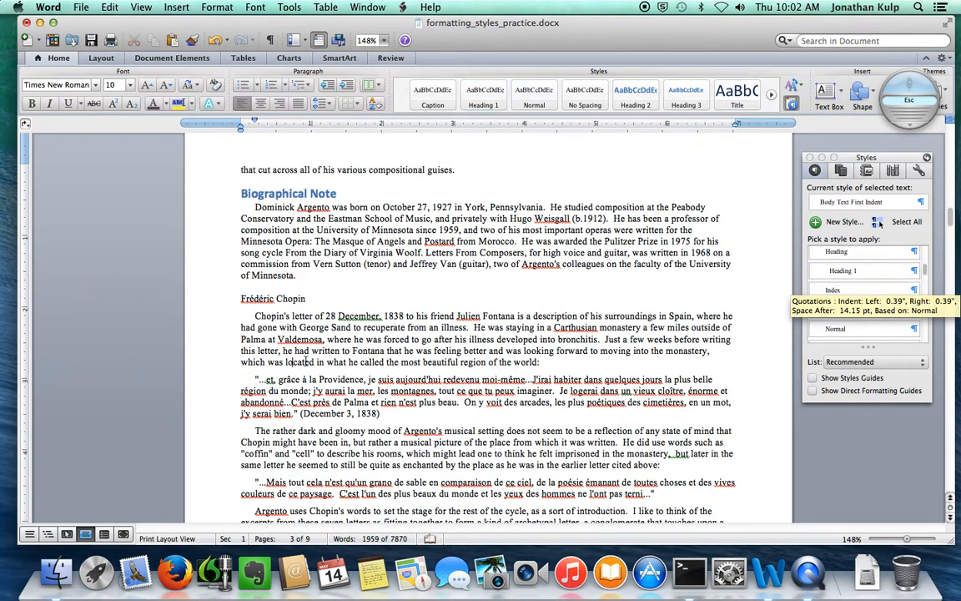
left_click(313, 391)
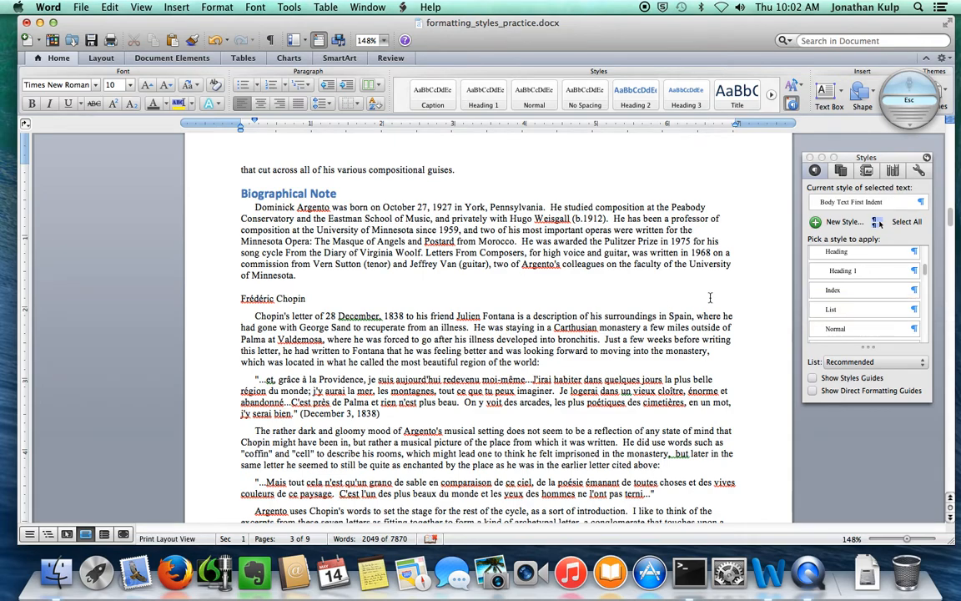
scroll(835, 301, "down", 3)
scroll(835, 305, "down", 2)
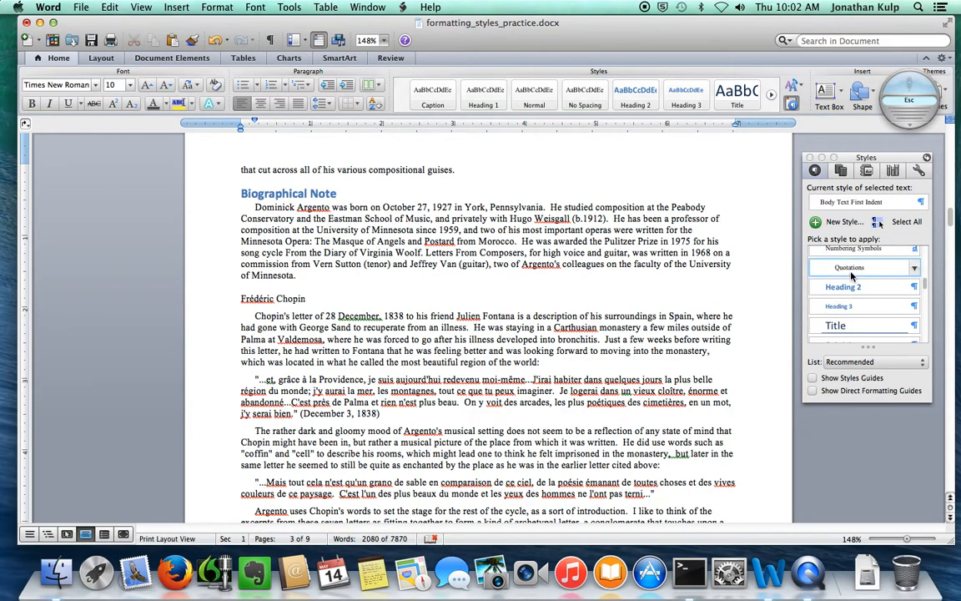
left_click(851, 270)
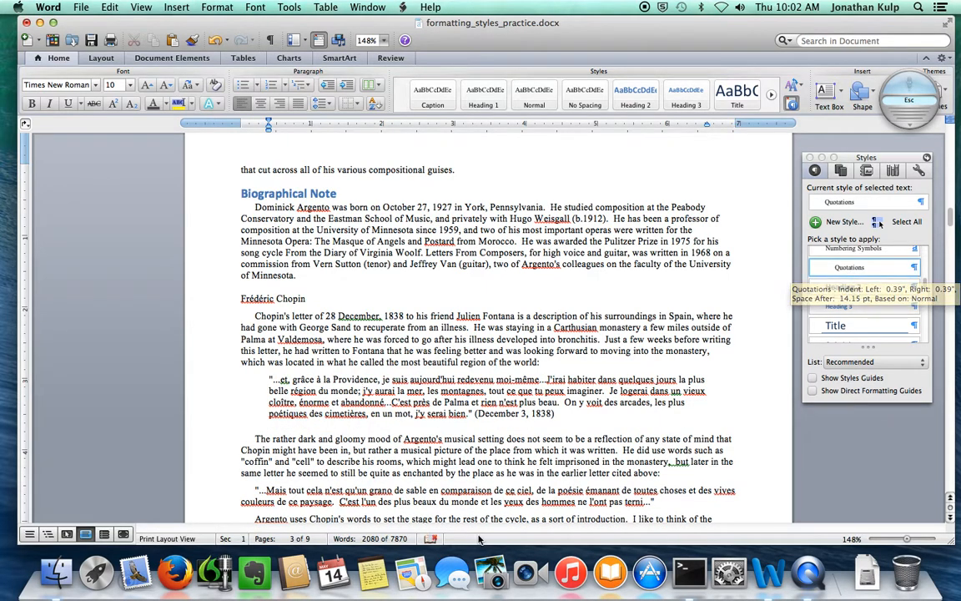
left_click(301, 497)
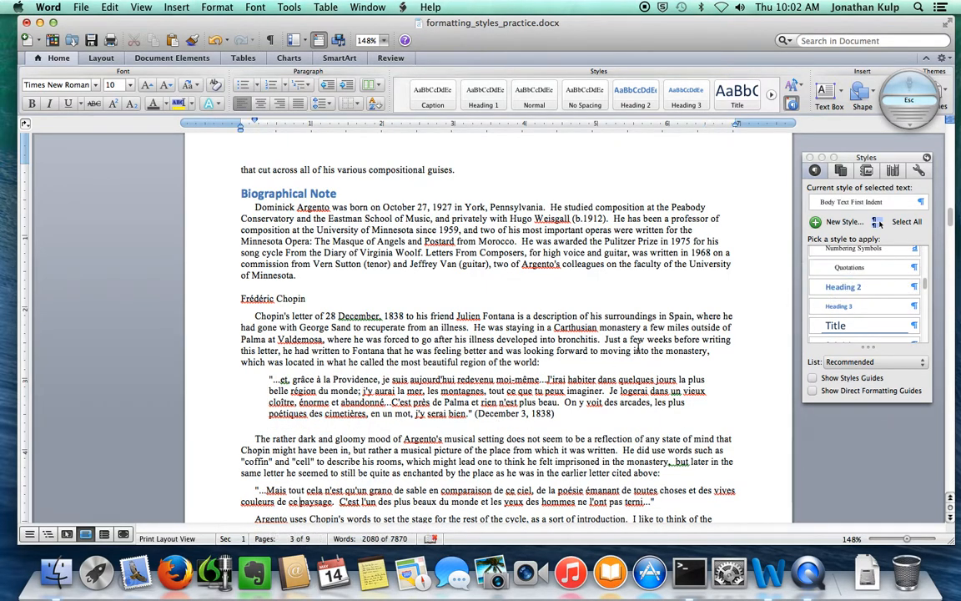
key("super+y")
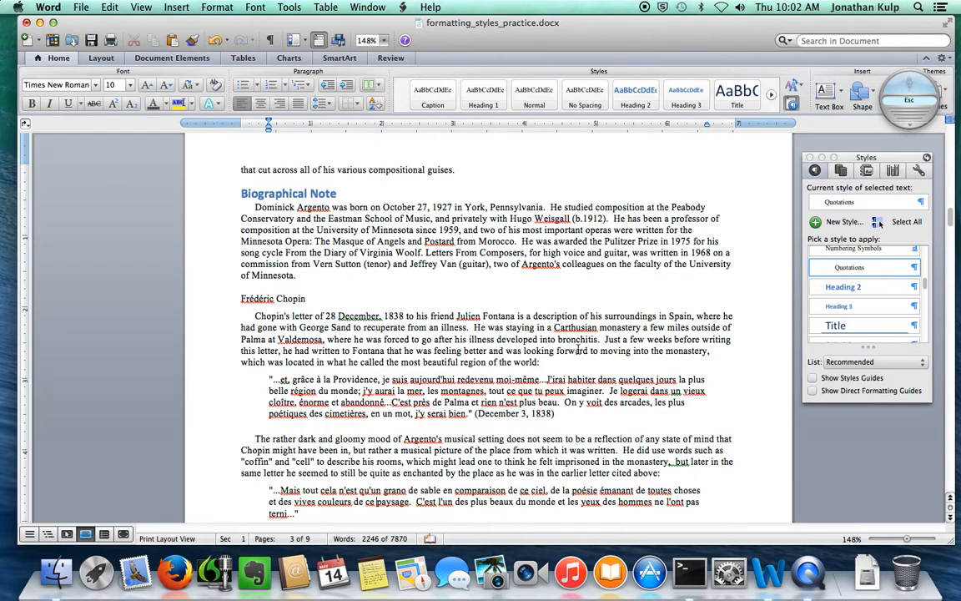
Apply the Caption style to the line "EXAMPLE 1.1: m. 1"
scroll(579, 350, "down", 5)
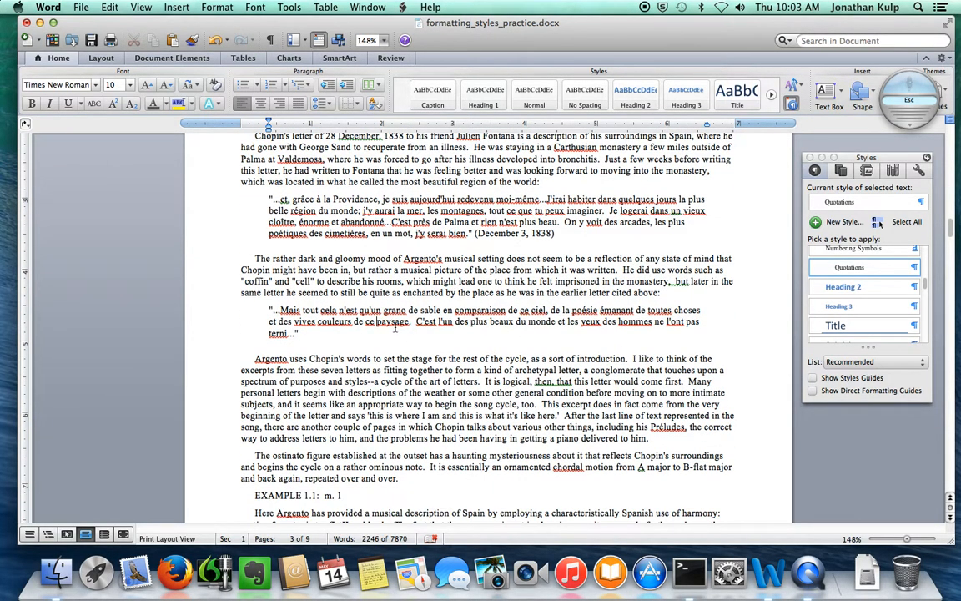
scroll(394, 331, "down", 3)
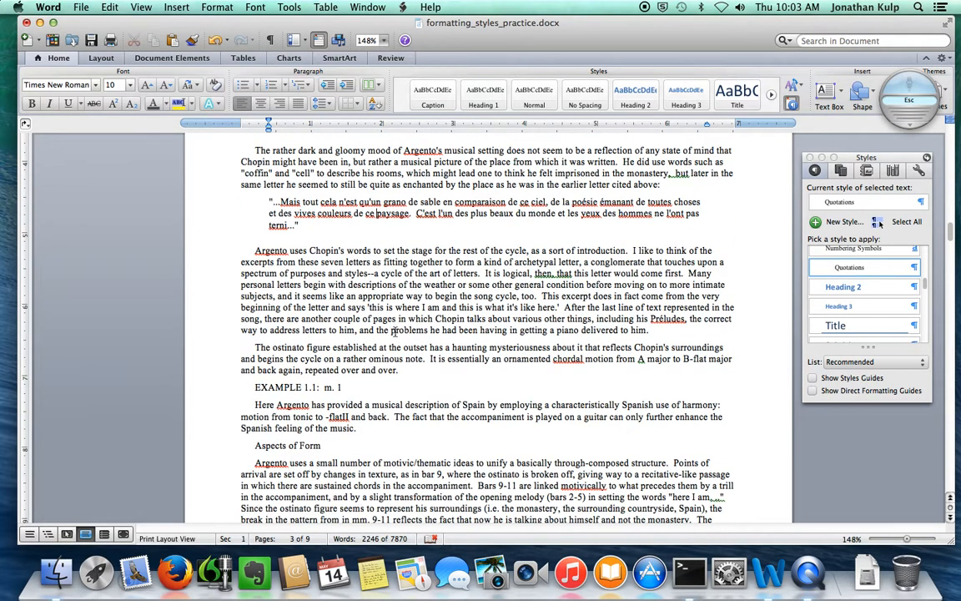
left_click(285, 388)
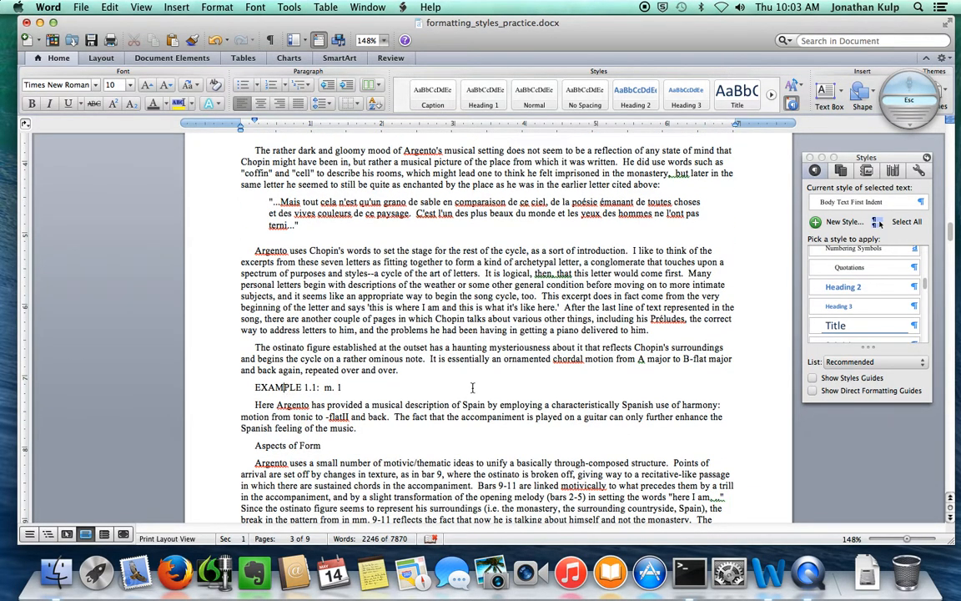
scroll(860, 309, "up", 2)
scroll(860, 309, "up", 5)
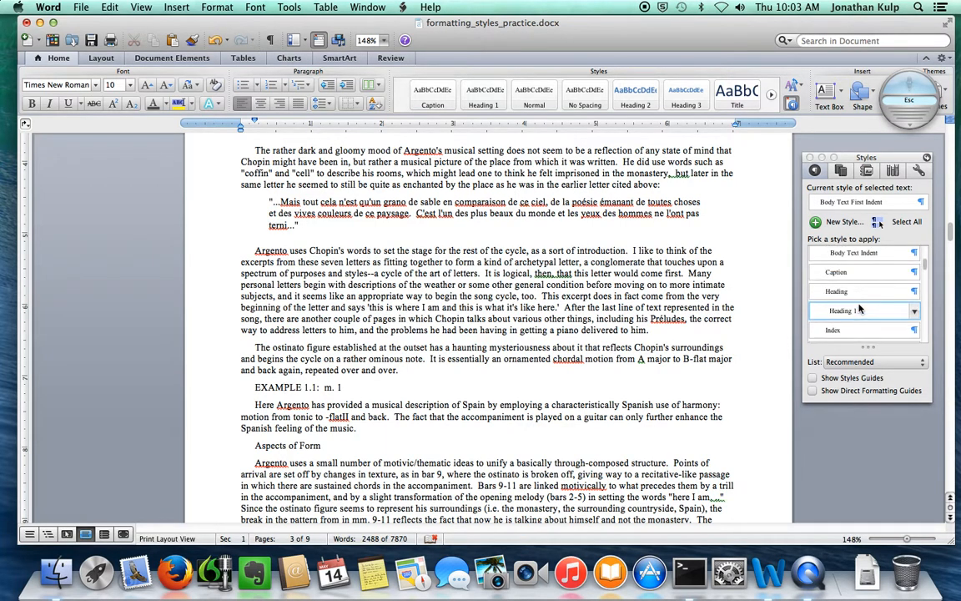
left_click(839, 272)
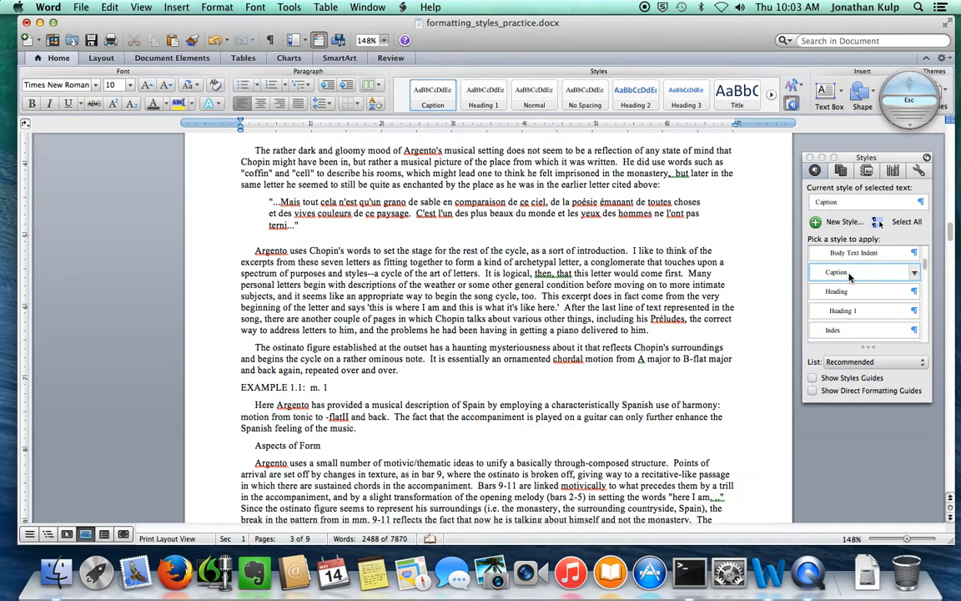
Apply the Heading 2 style to the line "Aspects of Form"
left_click(328, 426)
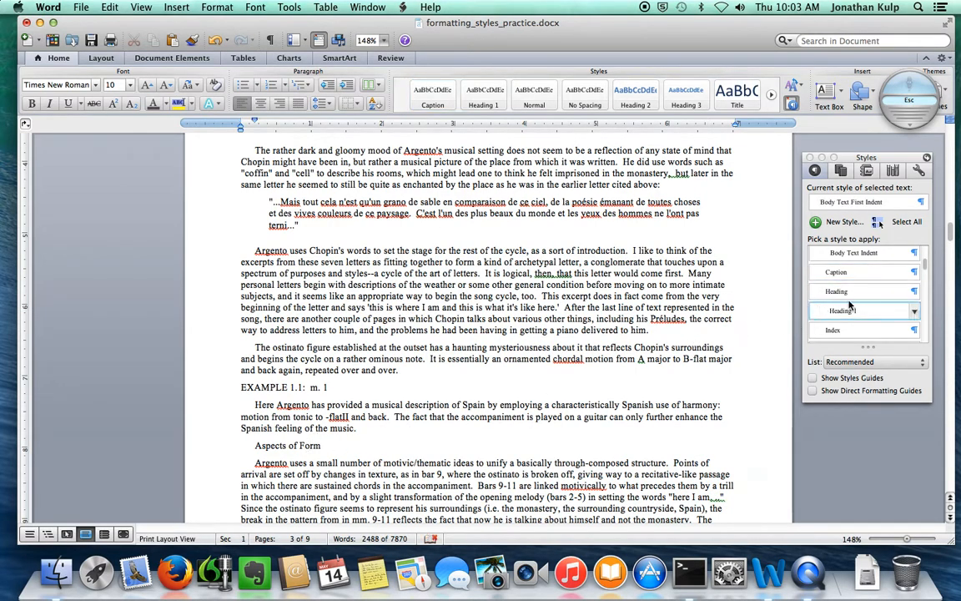
scroll(826, 288, "down", 5)
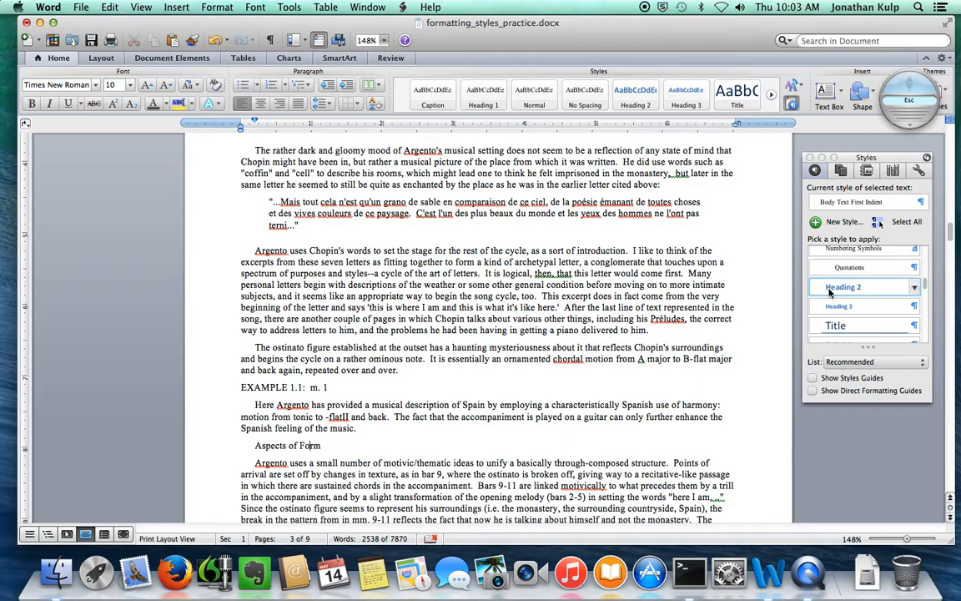
left_click(839, 287)
Limit the list of available styles to Styles in Use
scroll(599, 368, "down", 5)
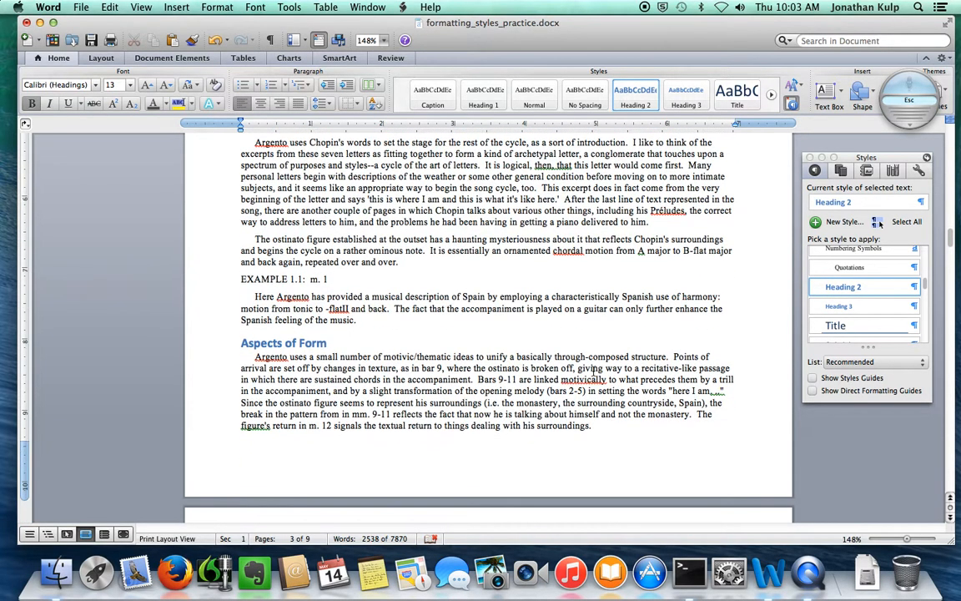
left_click(893, 364)
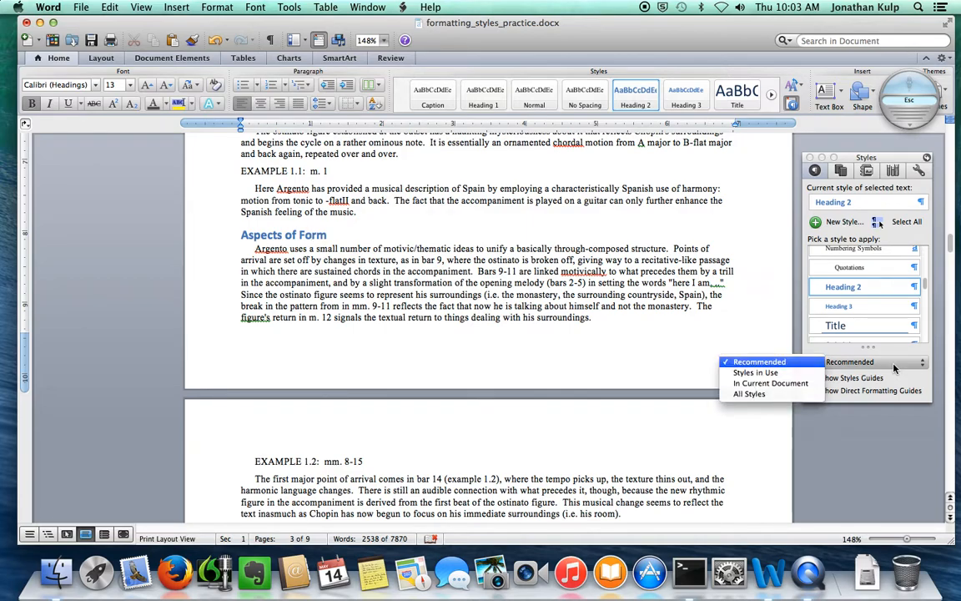
left_click(774, 373)
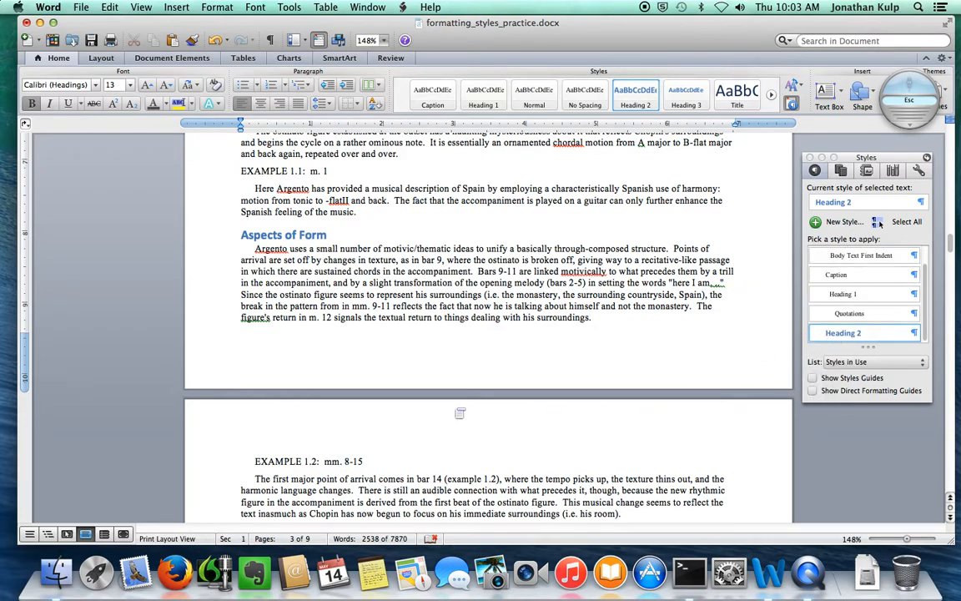
Apply the Caption style to the lines EXAMPLE 1.2, EXAMPLE 1.3 and EXAMPLE 1.4 on page 4
scroll(301, 368, "down", 4)
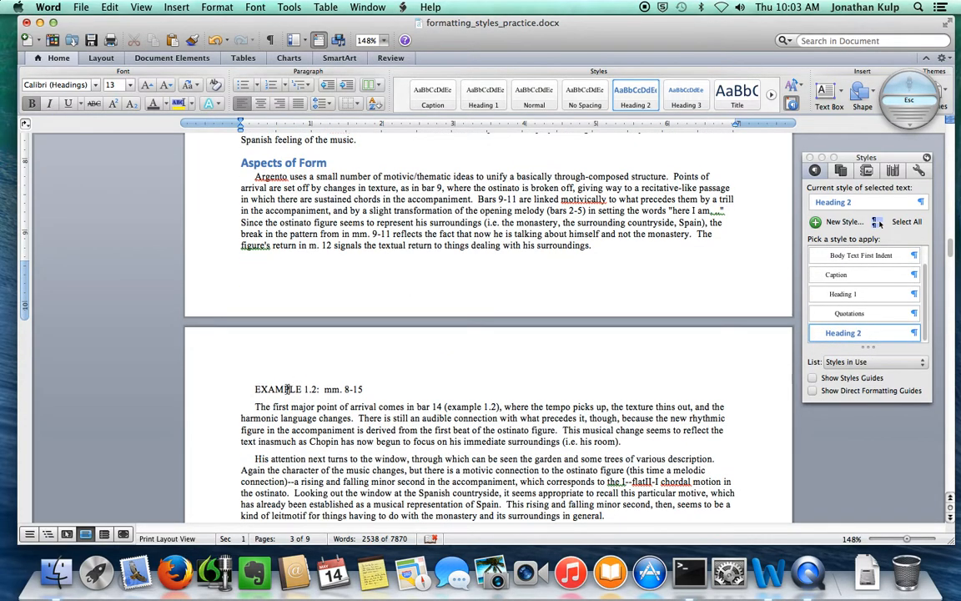
left_click(287, 389)
left_click(836, 275)
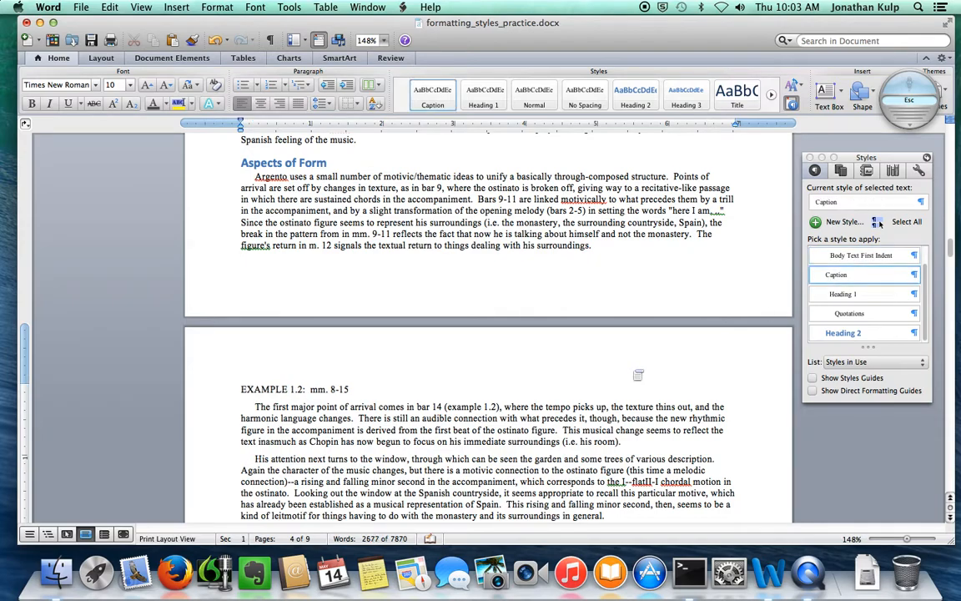
scroll(509, 359, "down", 8)
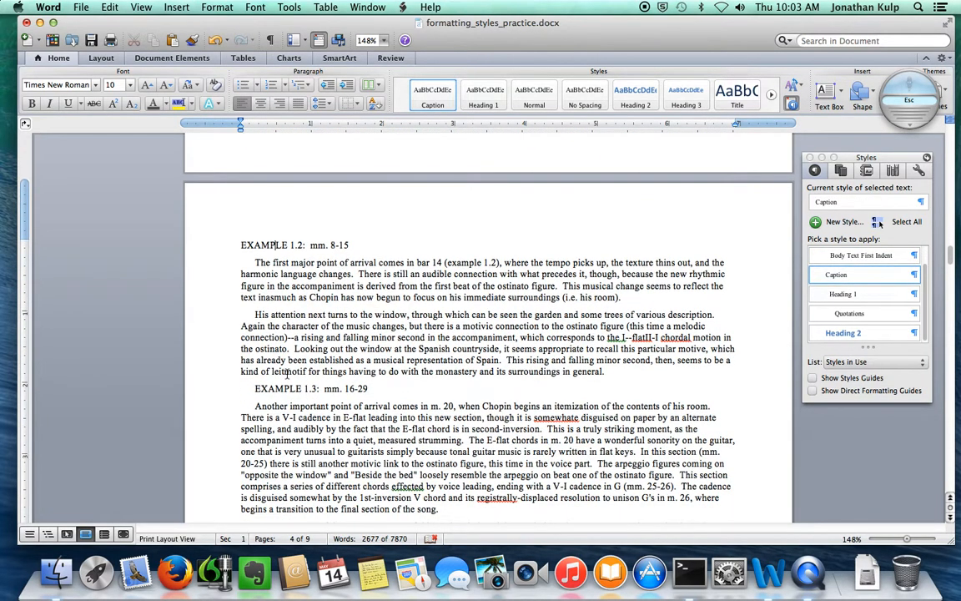
left_click(290, 388)
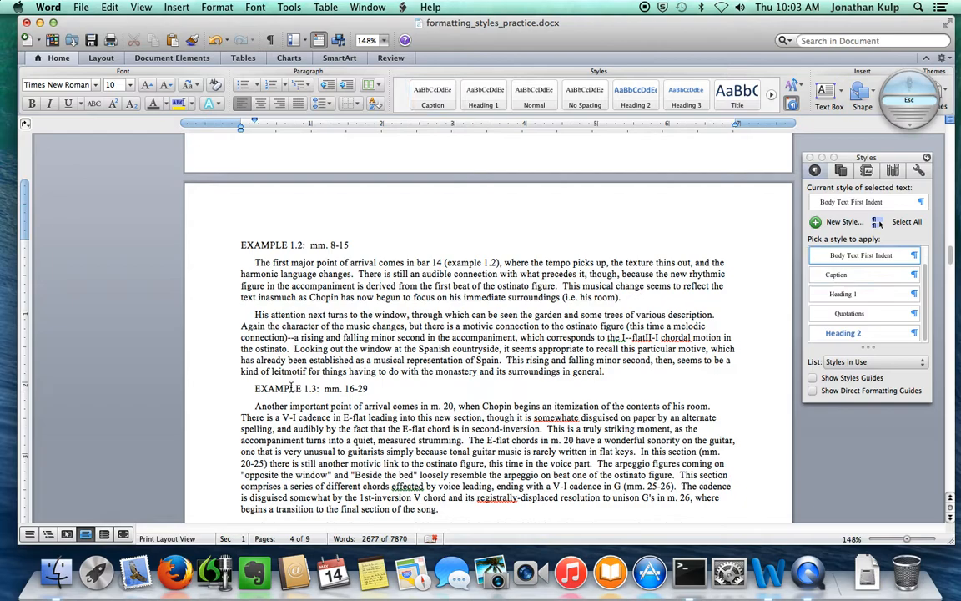
key("super+y")
scroll(350, 377, "down", 15)
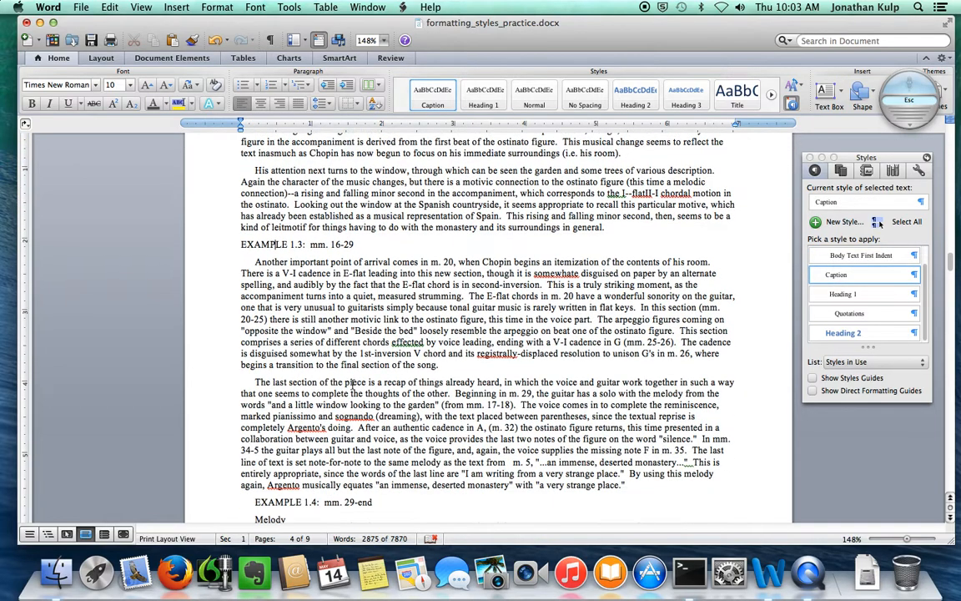
scroll(285, 486, "up", 6)
left_click(288, 466)
key("super+y")
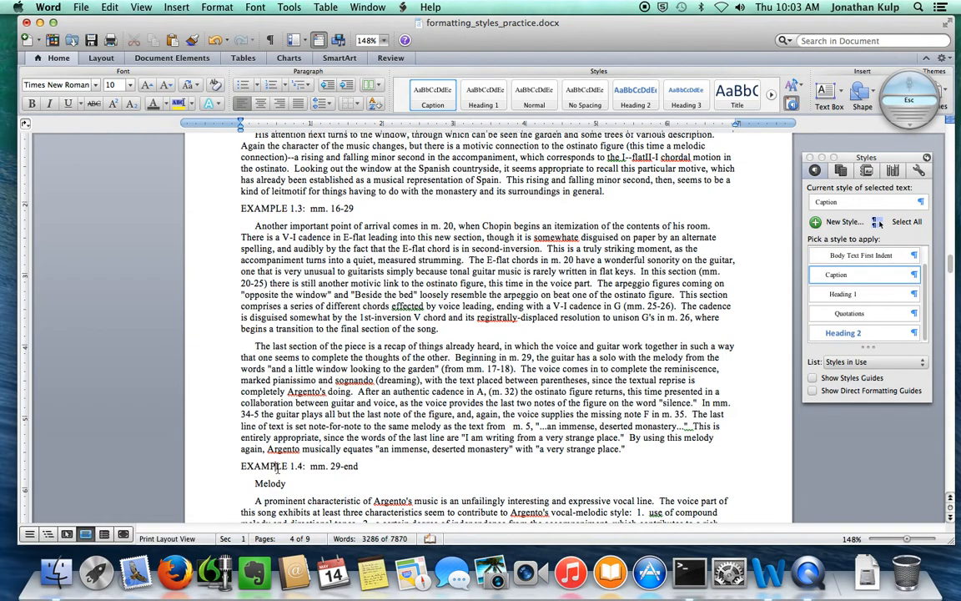
Apply the Heading 2 style to the line "Melody" below EXAMPLE 1.4
left_click(264, 483)
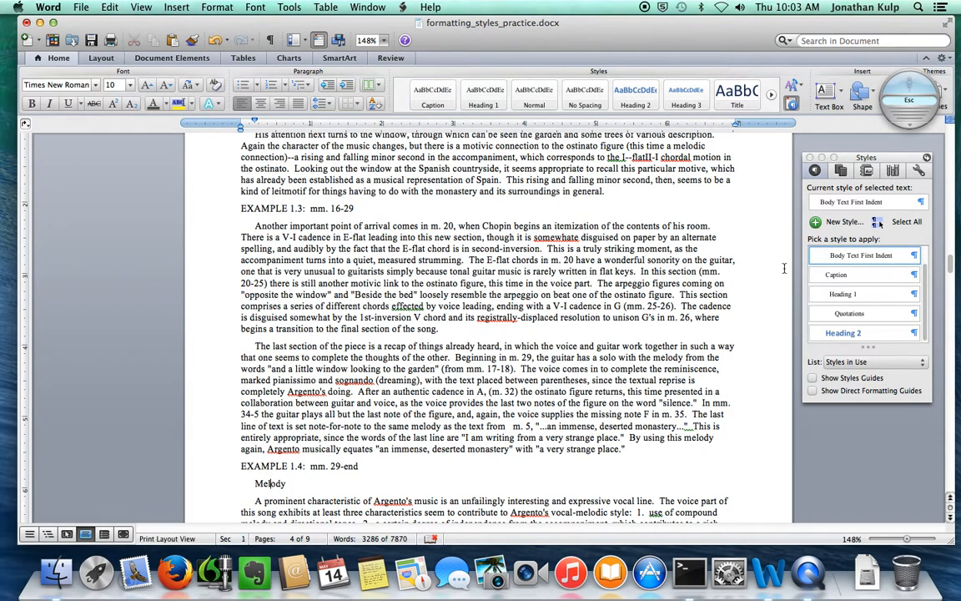
left_click(845, 331)
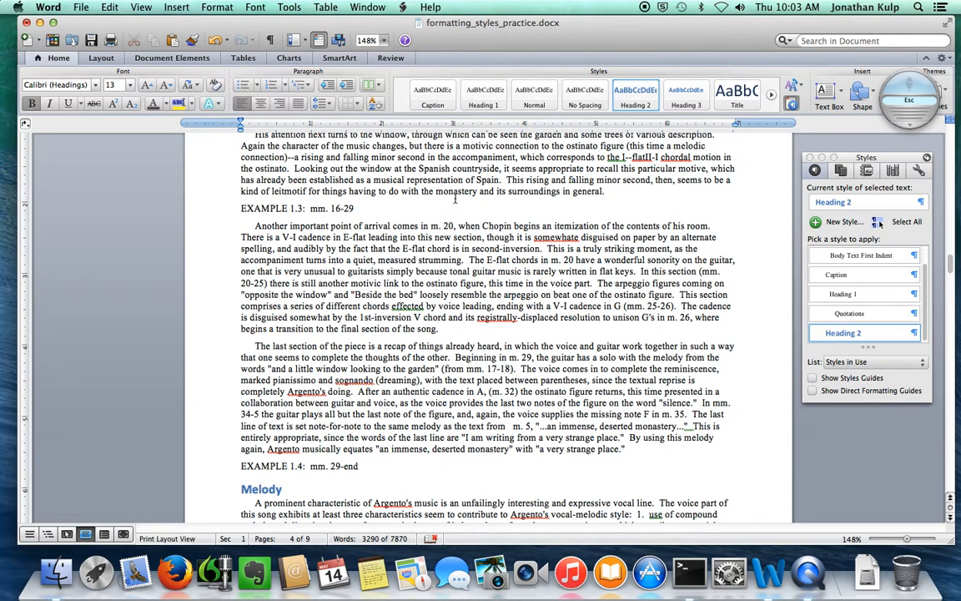
Modify the Caption style to use the Courier New font and centered alignment
left_click(285, 210)
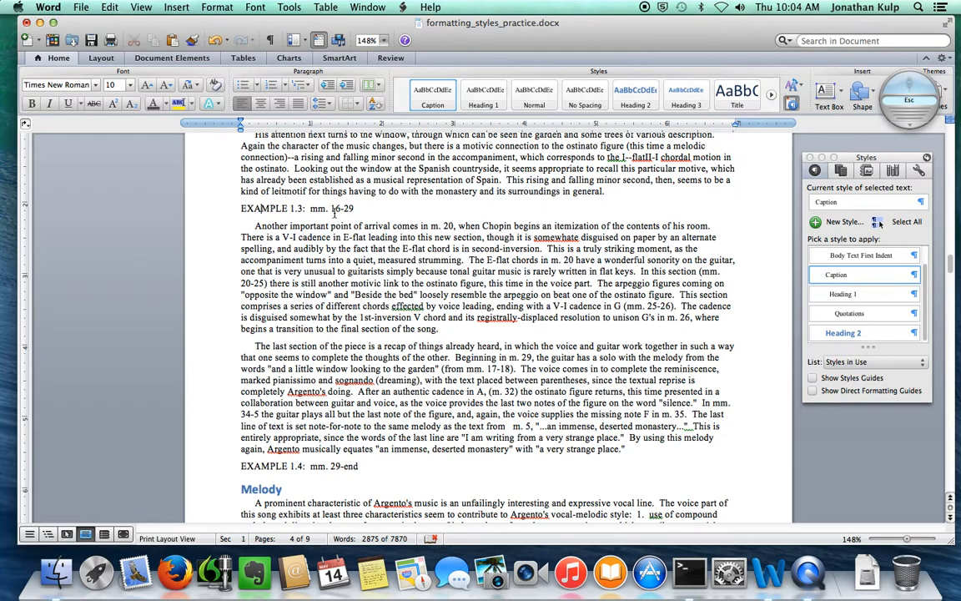
left_click(914, 278)
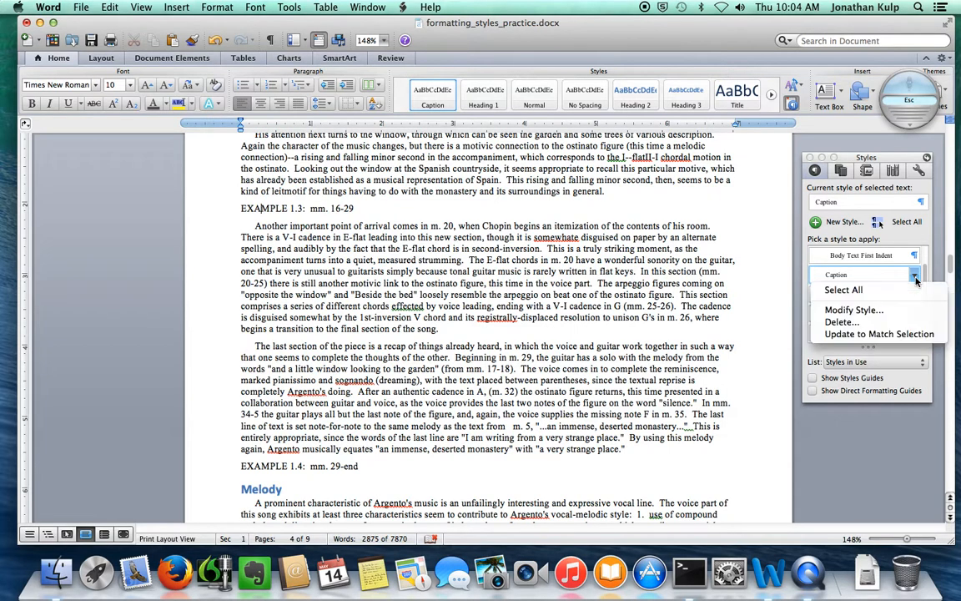
left_click(868, 311)
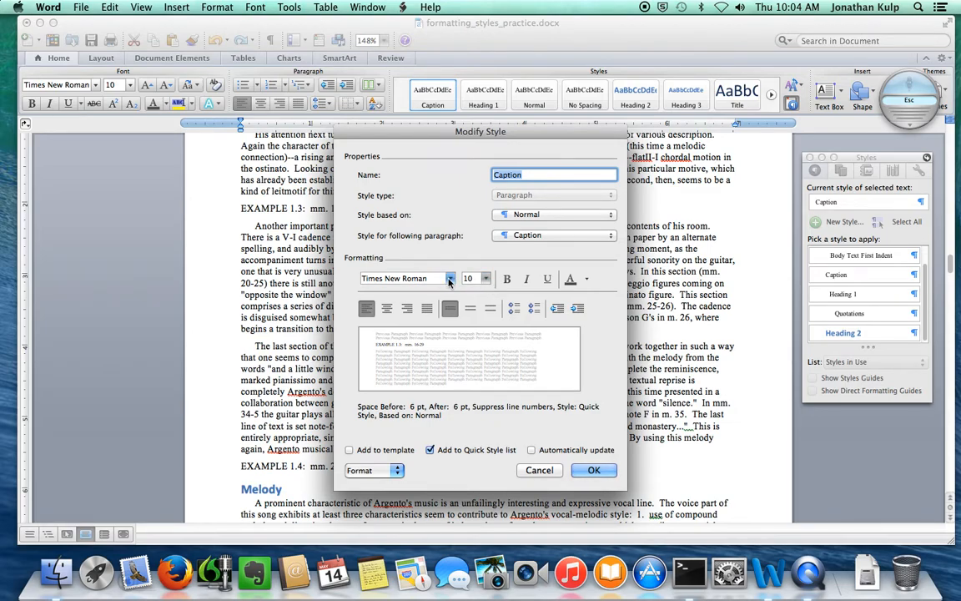
left_click(449, 280)
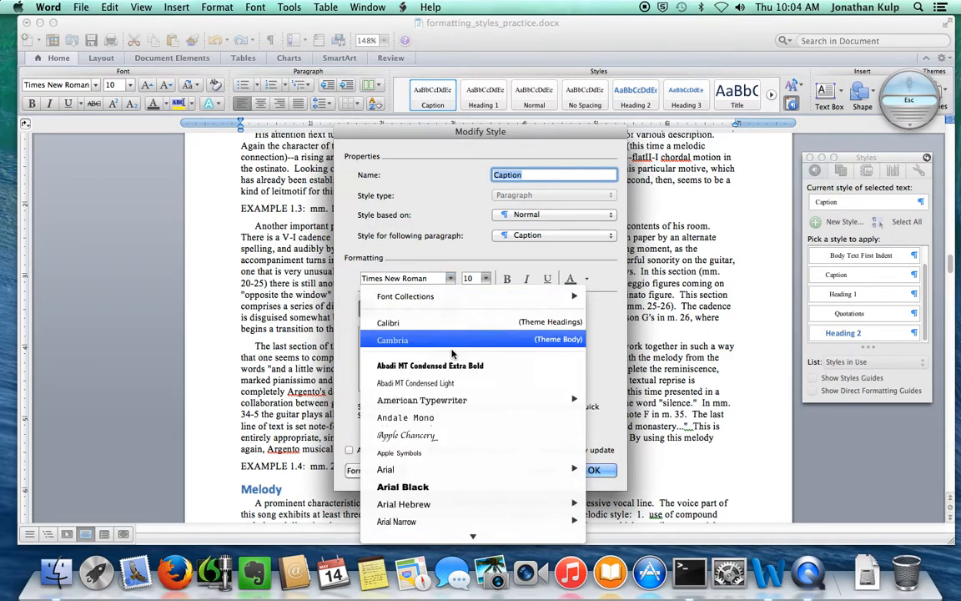
scroll(459, 393, "down", 10)
scroll(460, 398, "down", 15)
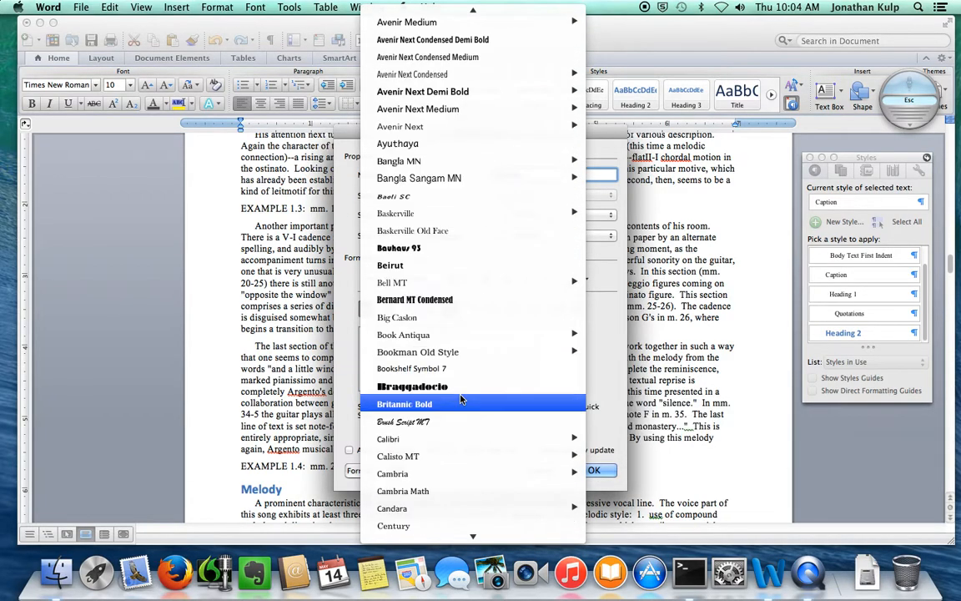
scroll(460, 398, "down", 5)
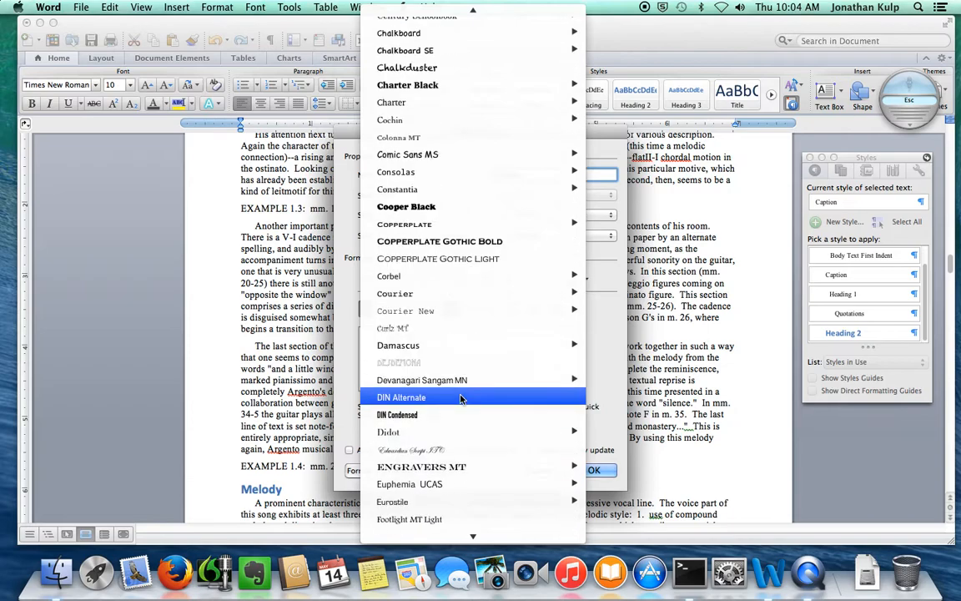
left_click(419, 313)
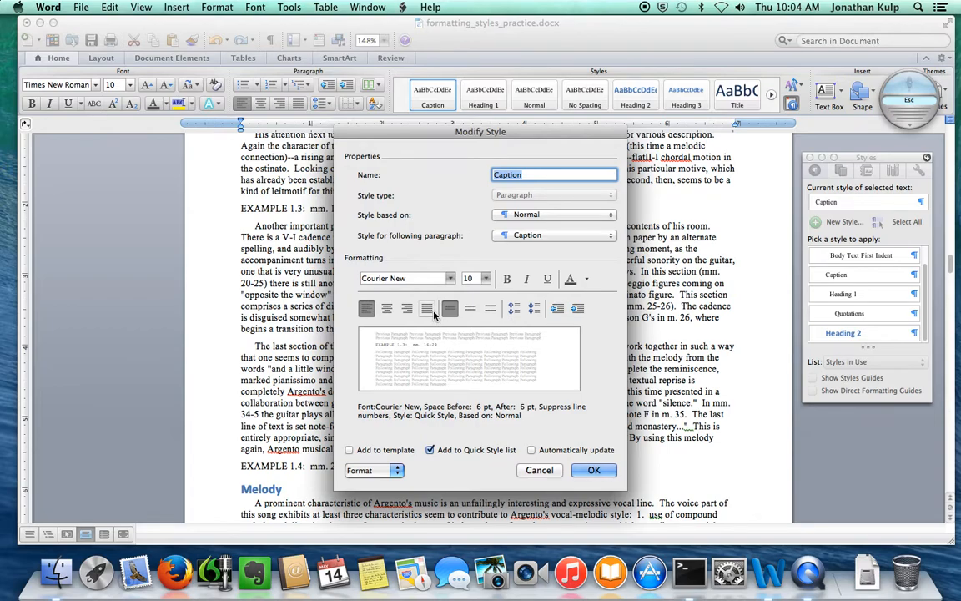
left_click(387, 308)
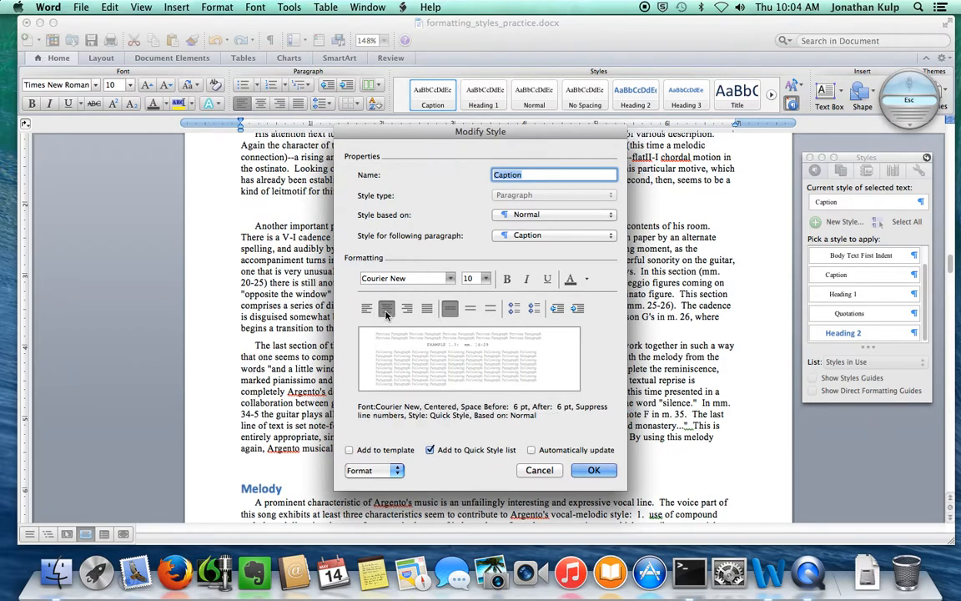
Set the Caption style's paragraph spacing to 8 pt before and 8 pt after, and accept the style changes
left_click(388, 471)
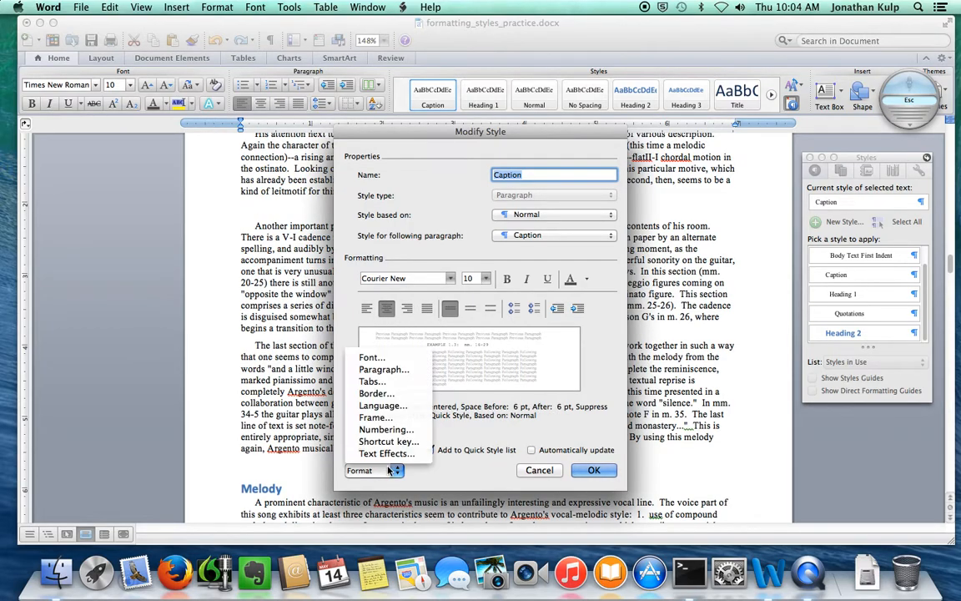
left_click(384, 369)
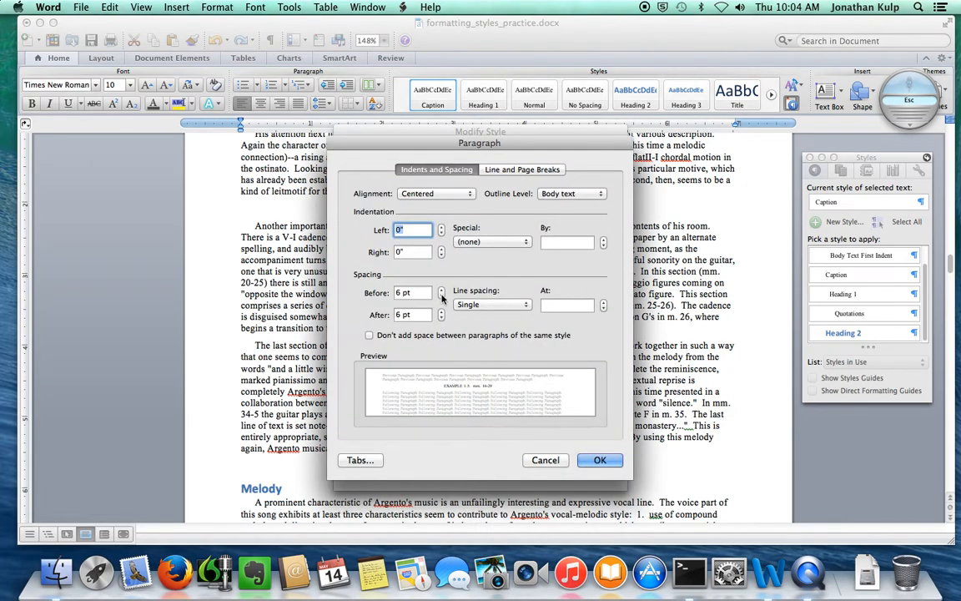
left_click(398, 293)
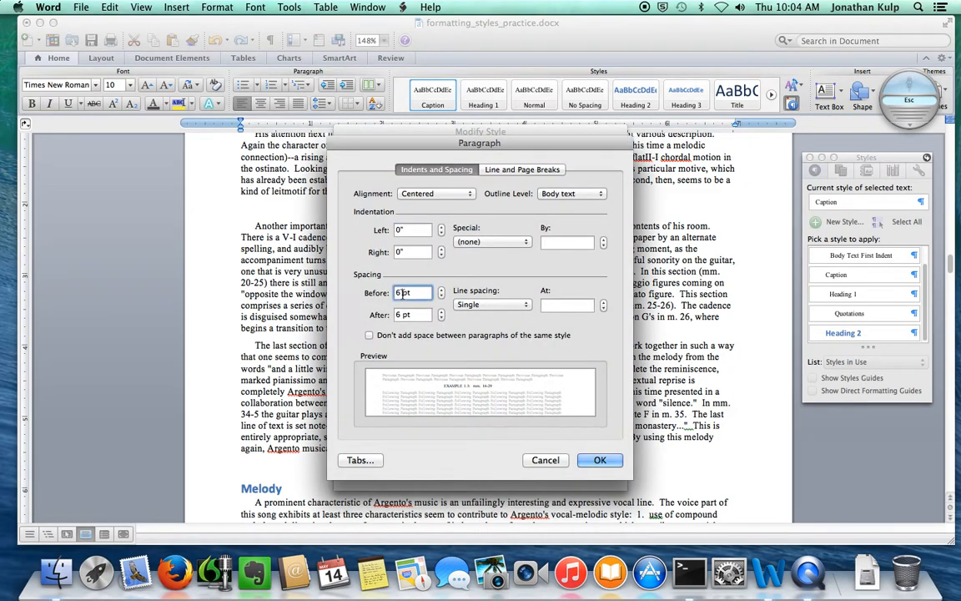
key("BackSpace")
type("8")
key("Tab")
type("8")
key("Tab")
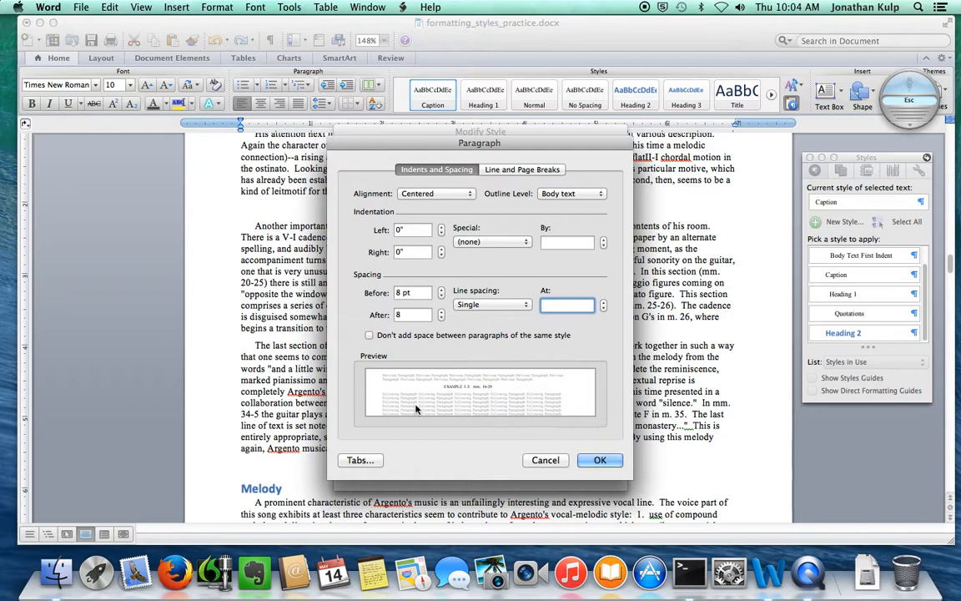
left_click(598, 460)
left_click(594, 471)
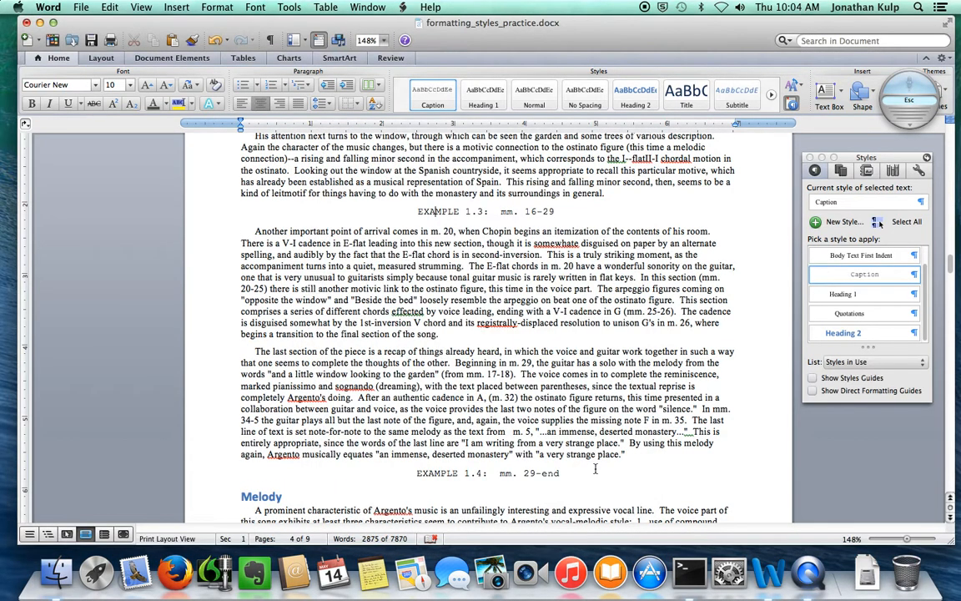
Apply the Caption style to the line EXAMPLE 1.5 in the Melody section on page 4
scroll(591, 444, "up", 5)
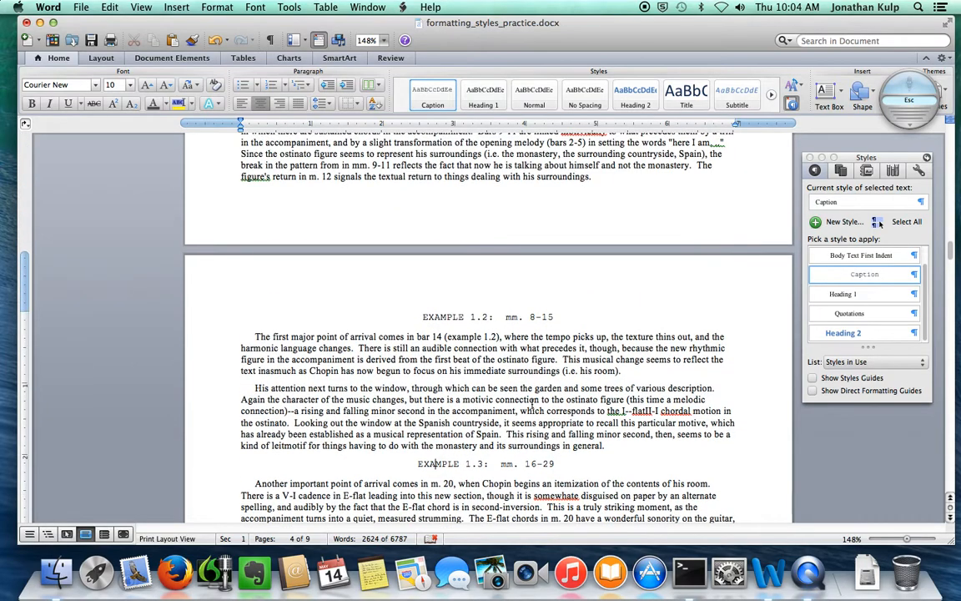
scroll(496, 328, "up", 6)
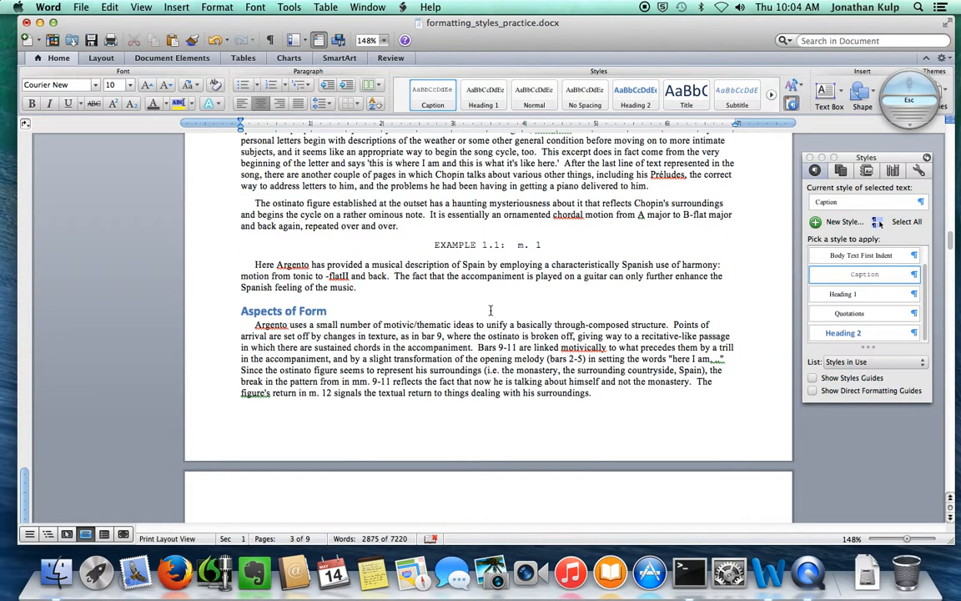
scroll(491, 310, "up", 4)
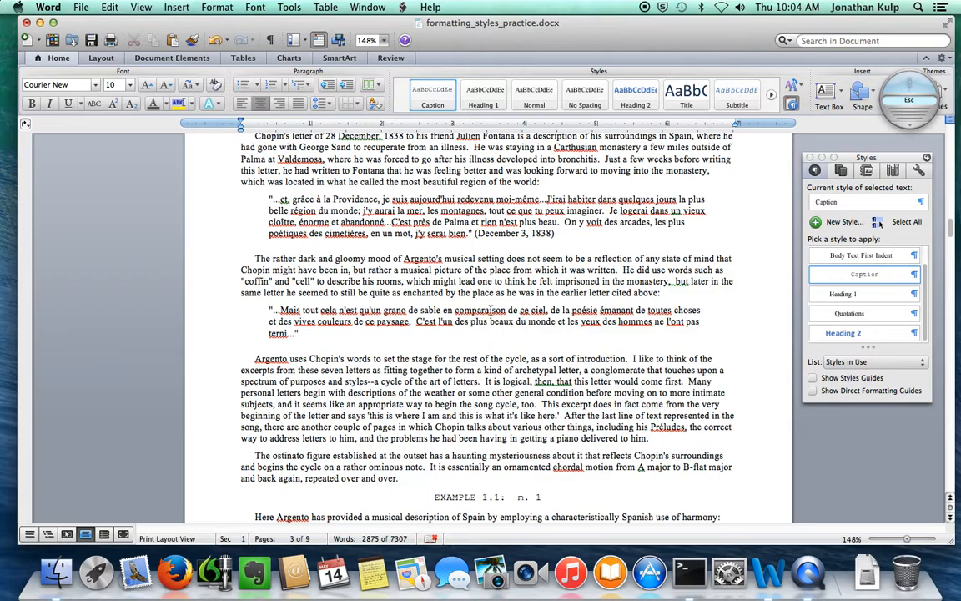
scroll(491, 310, "down", 20)
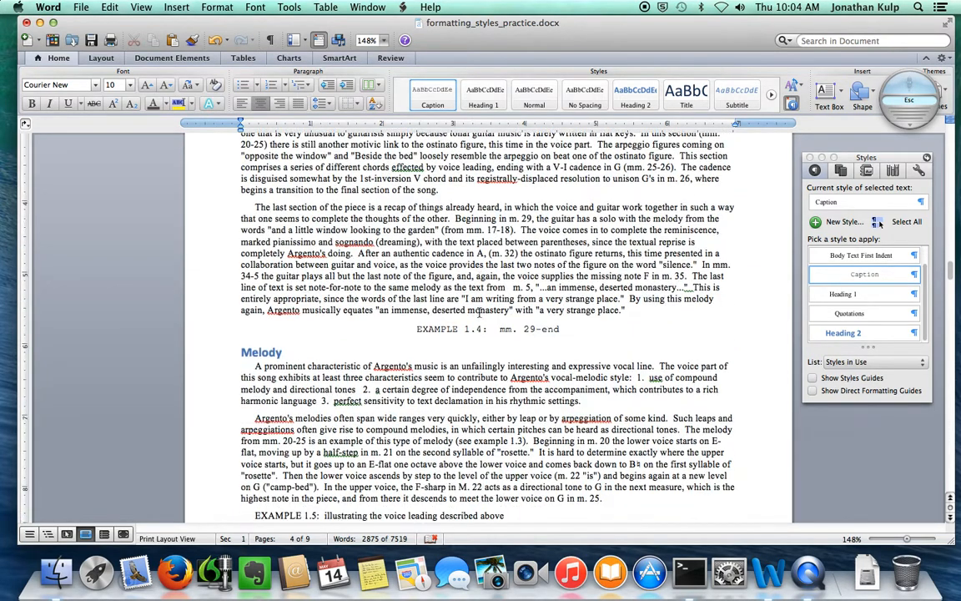
scroll(475, 313, "down", 8)
scroll(353, 276, "up", 4)
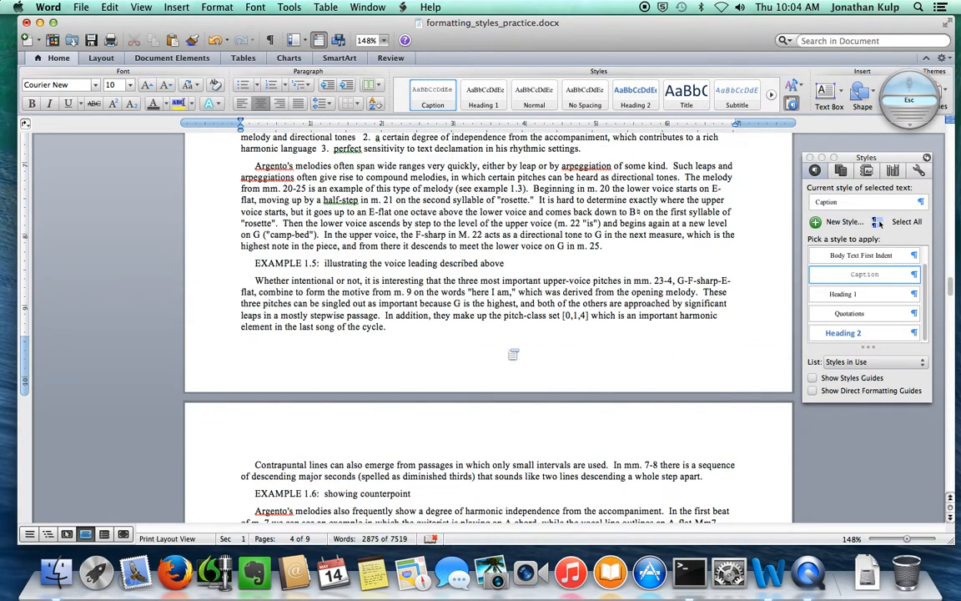
left_click(350, 265)
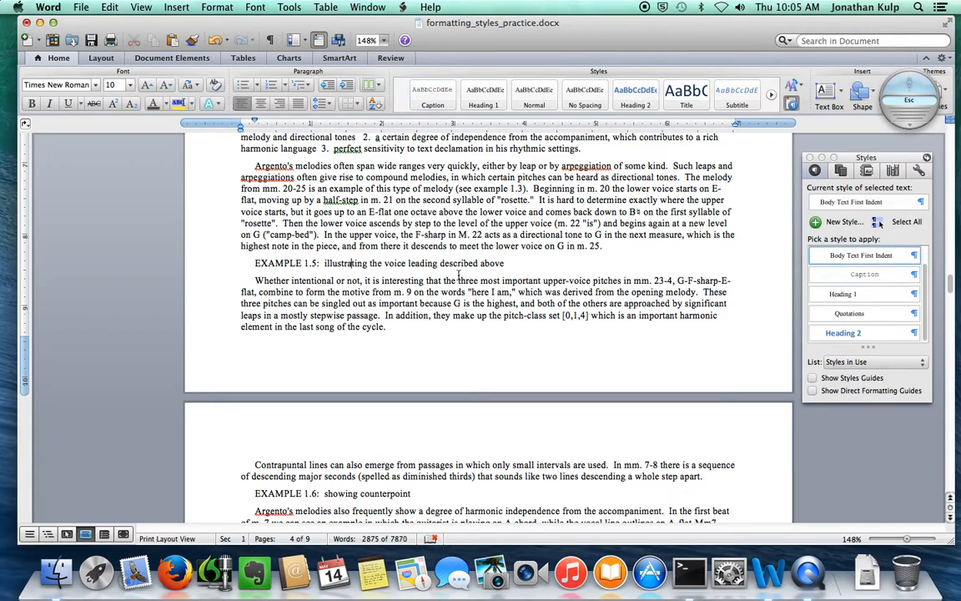
left_click(833, 281)
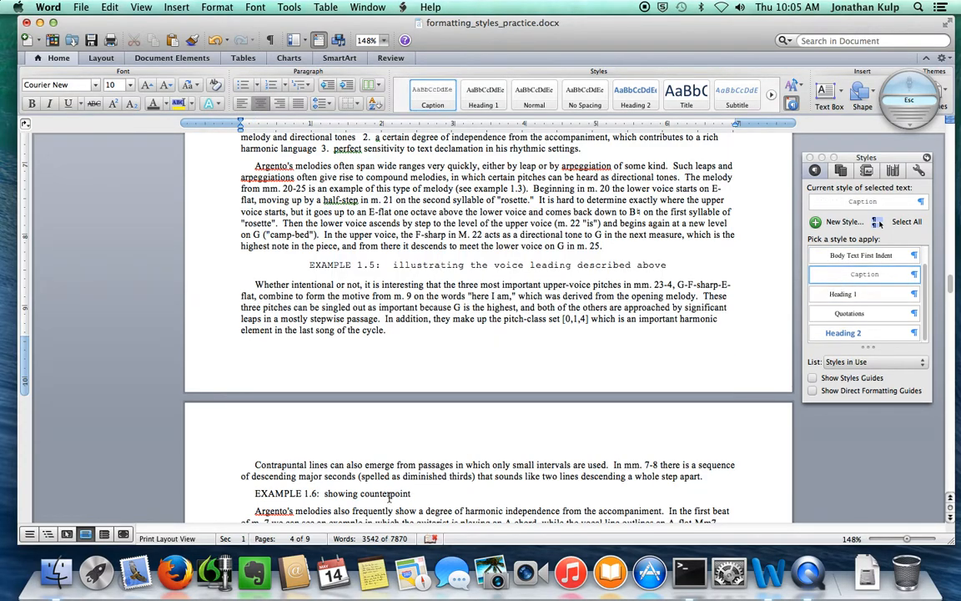
Apply the Caption style to the lines EXAMPLE 1.6 and EXAMPLE 1.7 on page 5
left_click(389, 494)
left_click(823, 293)
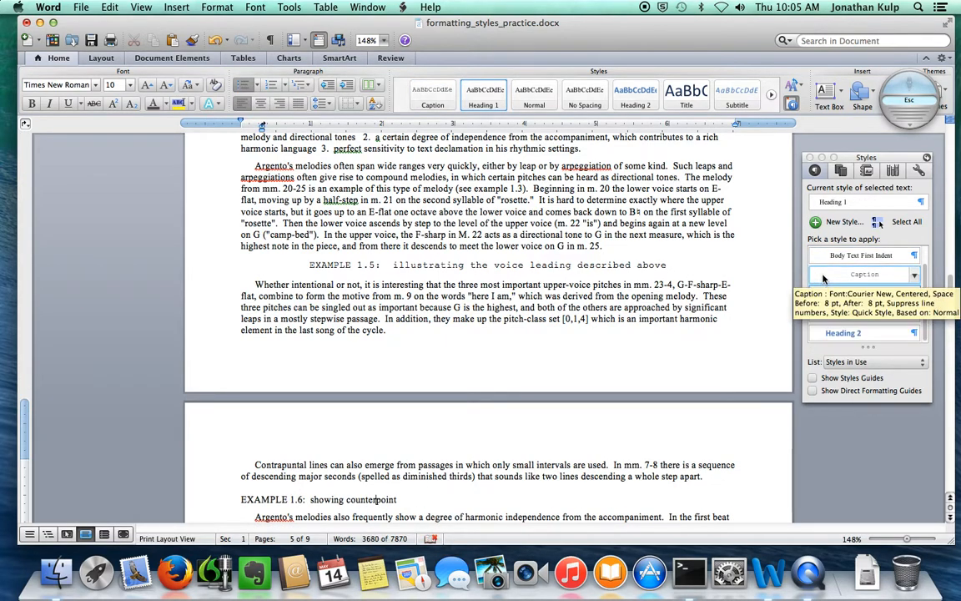
left_click(826, 274)
scroll(616, 296, "down", 5)
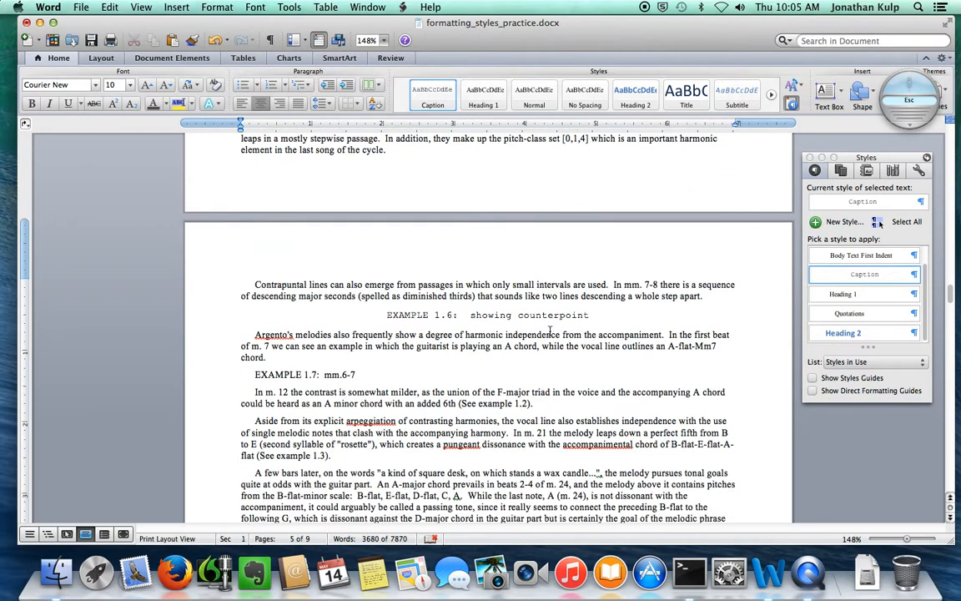
left_click(323, 375)
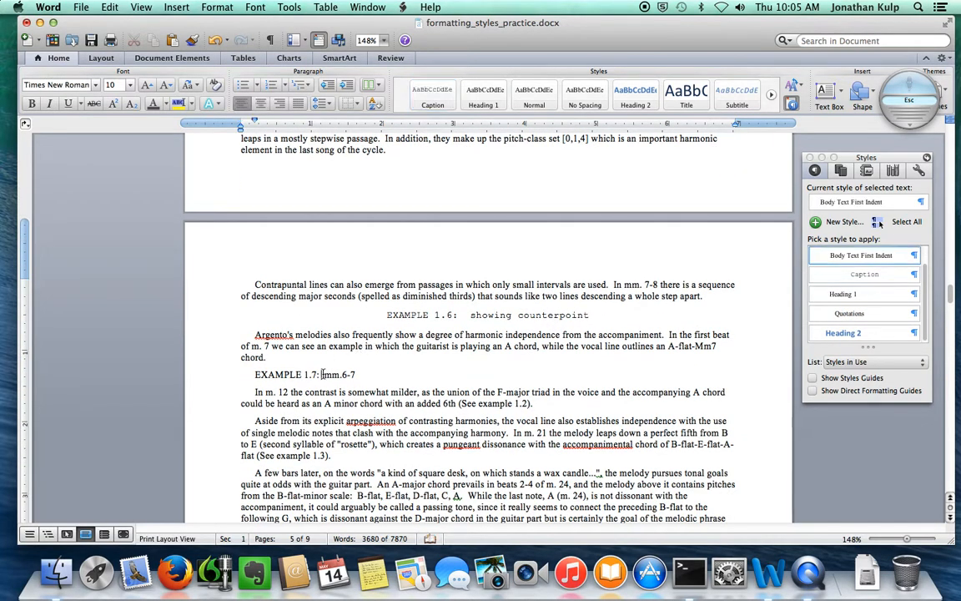
key("super+y")
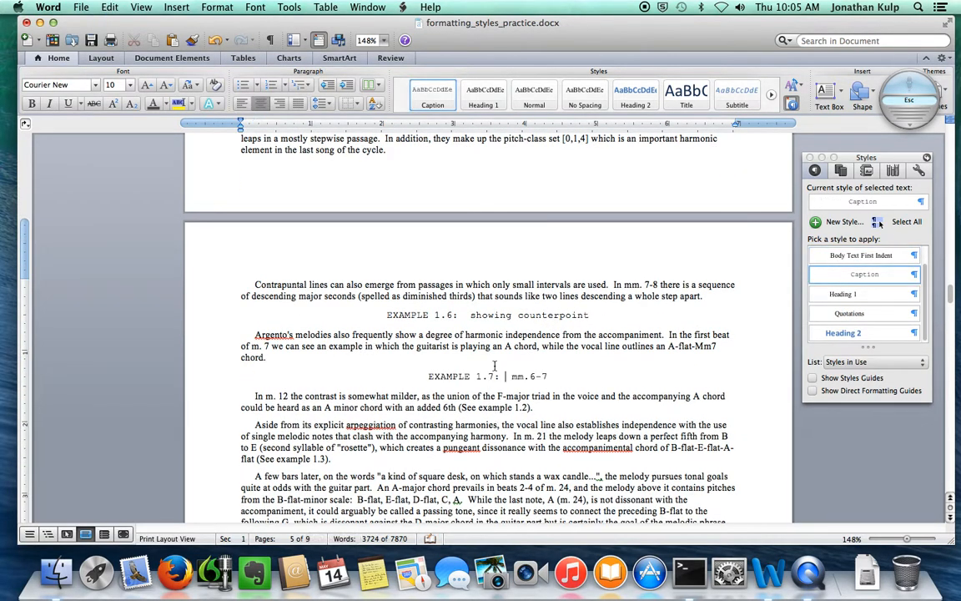
Apply the Caption style to the lines "EXAMPLE 1.3: mm. 17-19" and "EXAMPLE 1.2: mm. 9-11" on page 5
scroll(415, 317, "down", 9)
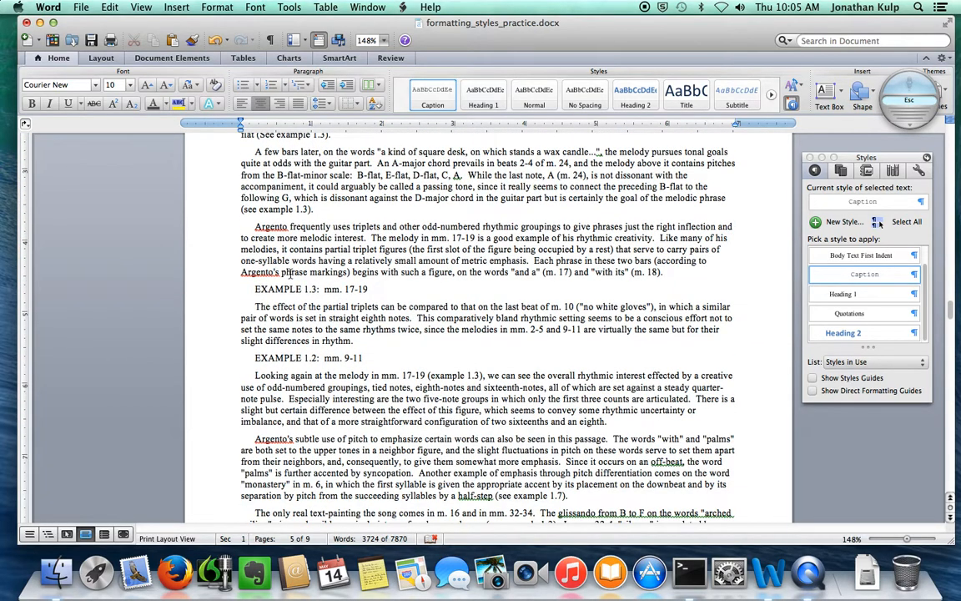
left_click(294, 289)
key("super+y")
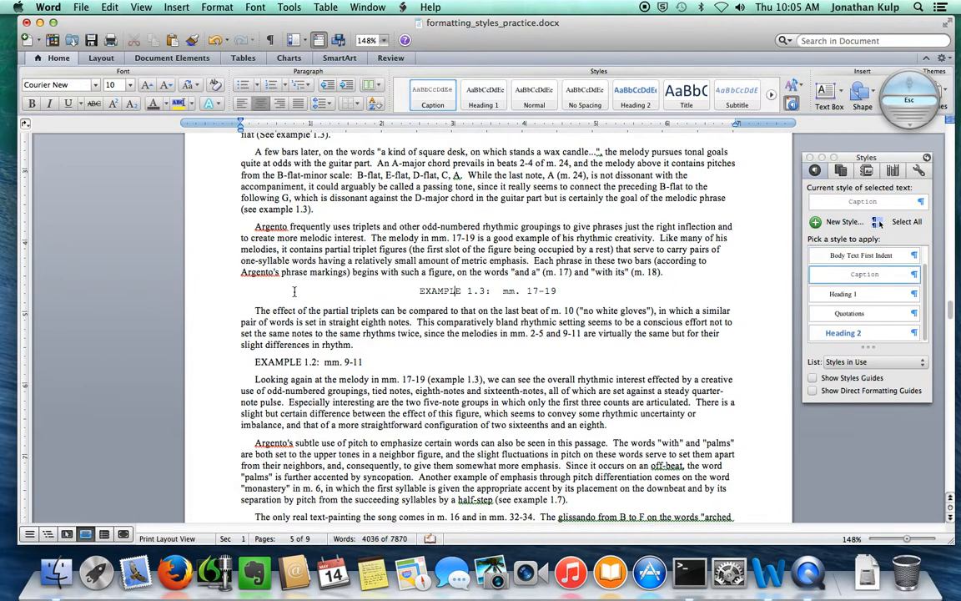
left_click(311, 361)
key("super+y")
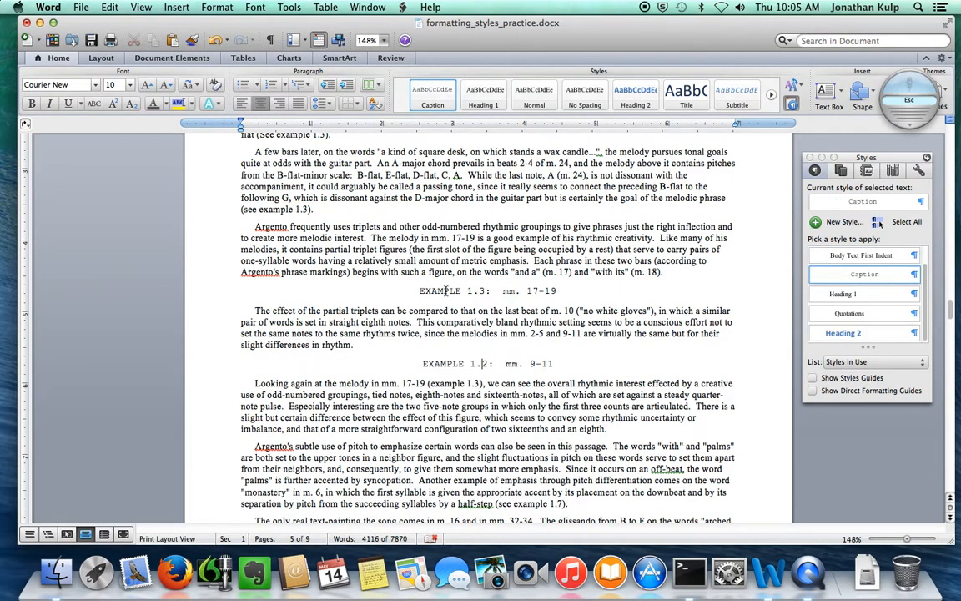
Apply the Heading 1 style to the line "Wolfgang Amadeus Mozart" near the end of page 5
scroll(447, 290, "down", 2)
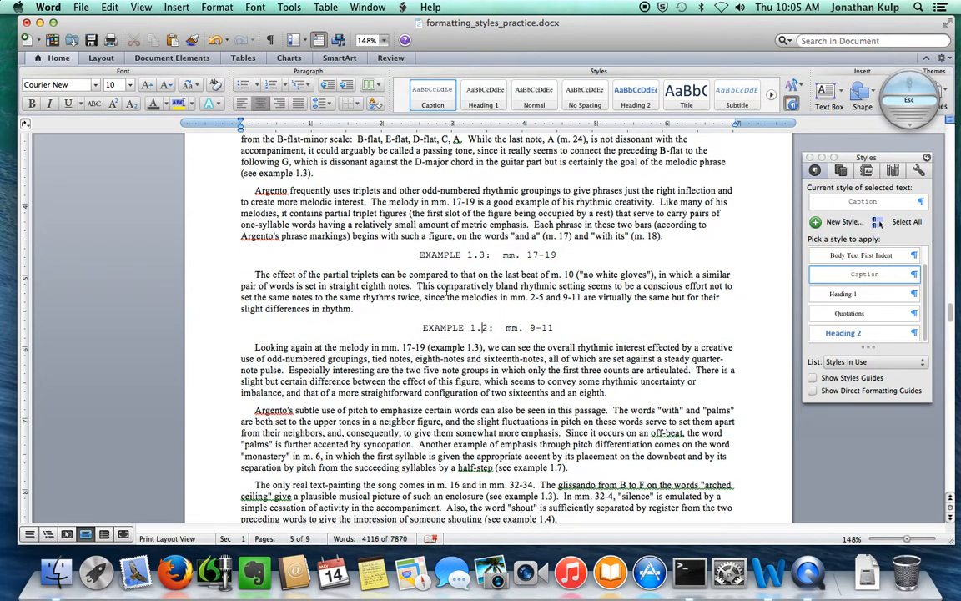
scroll(448, 291, "down", 8)
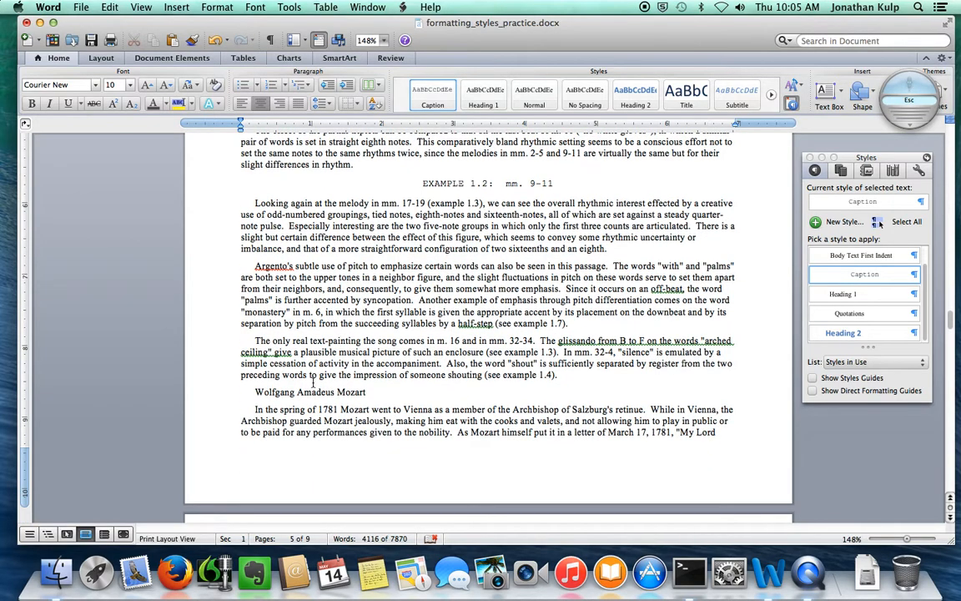
left_click(311, 396)
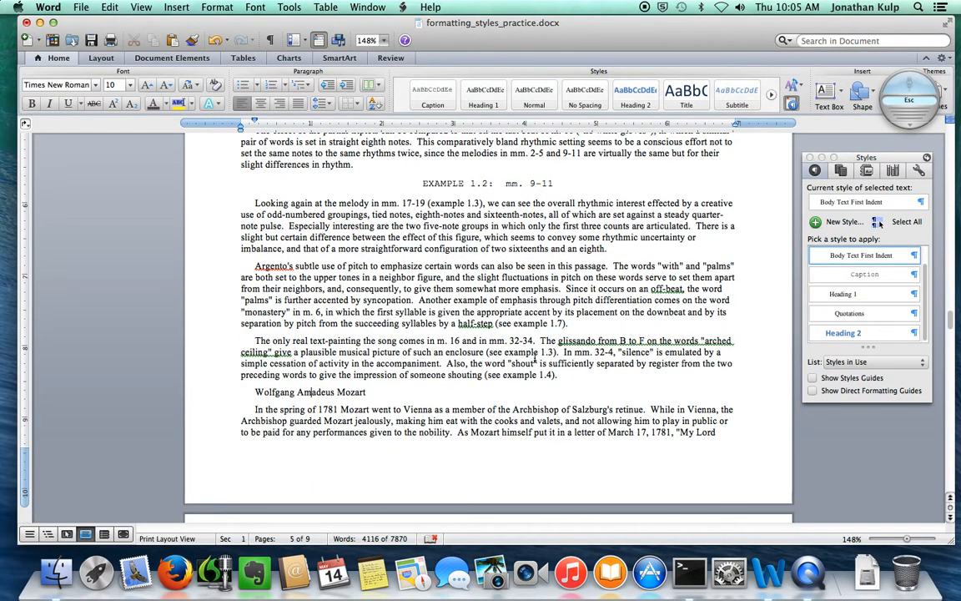
left_click(848, 294)
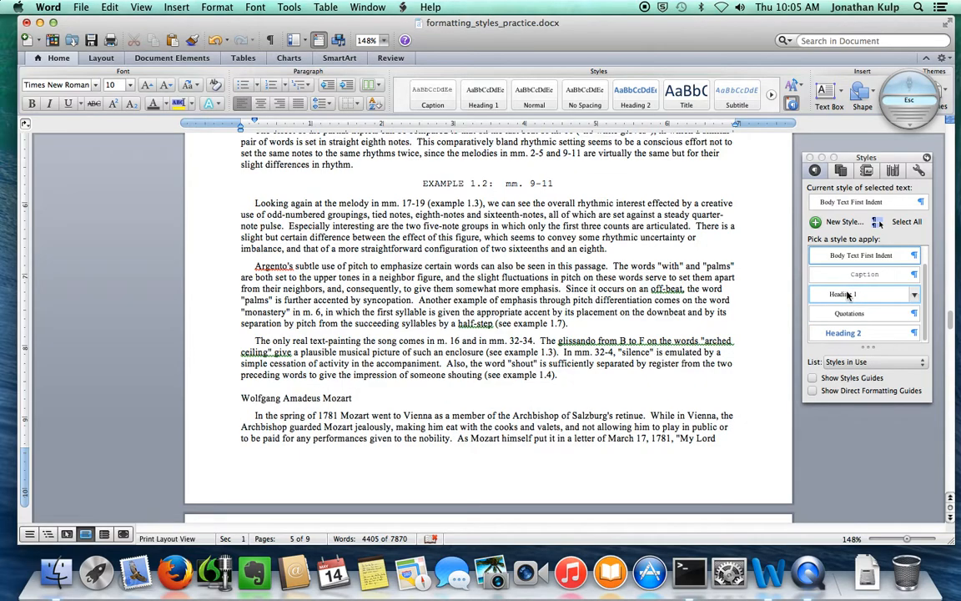
Apply the Heading 2 style to the line "Aspects of Form" on page 6
scroll(451, 403, "down", 10)
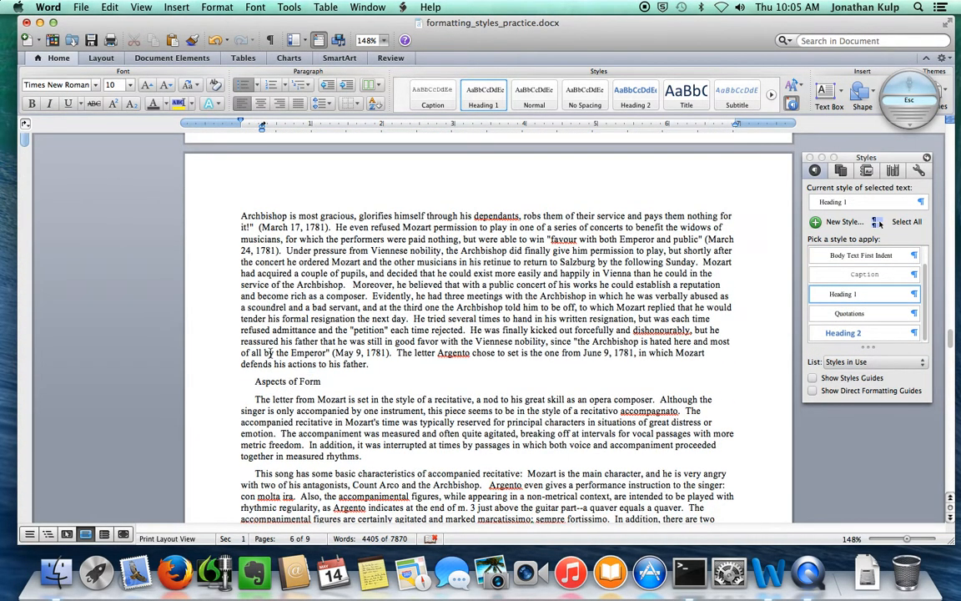
left_click(276, 382)
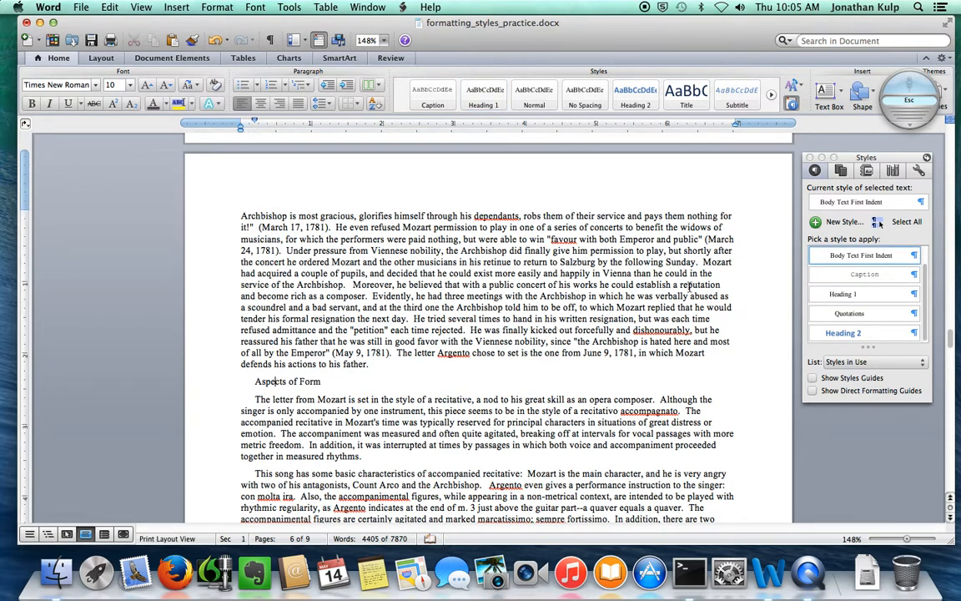
left_click(862, 334)
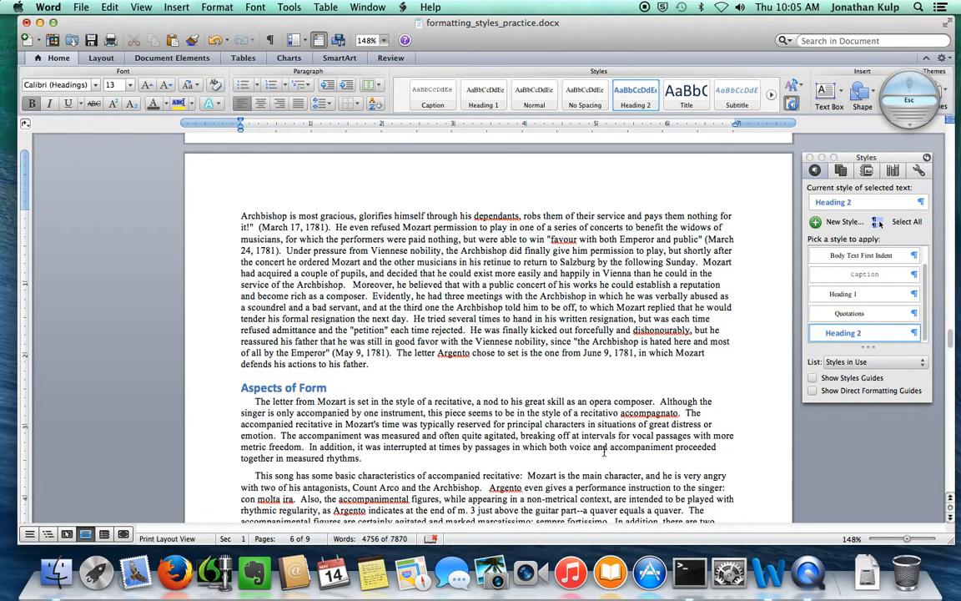
Modify the Heading 1 style to use Arial at 18 pt in a gray shade of the black theme color
left_click(915, 297)
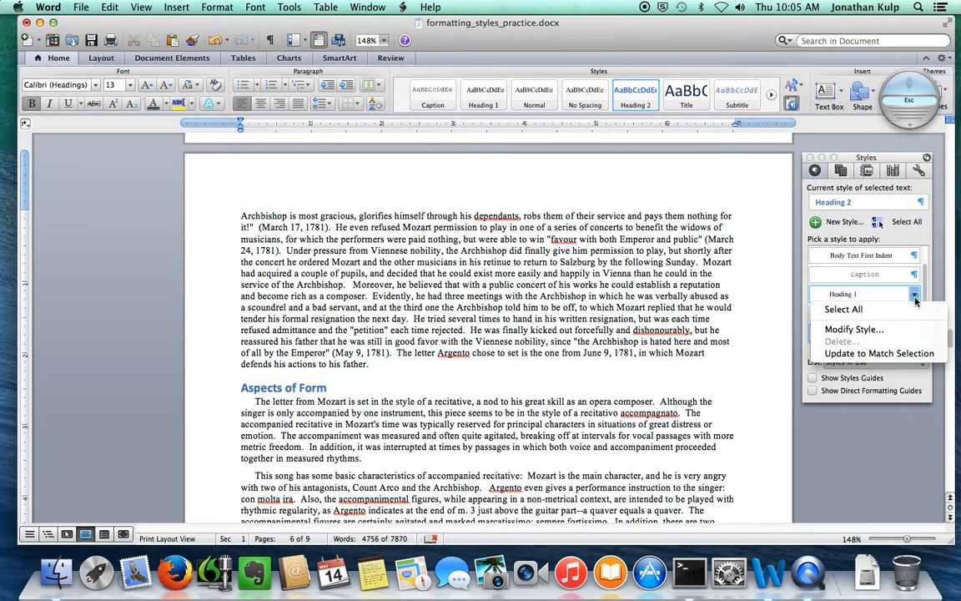
left_click(876, 331)
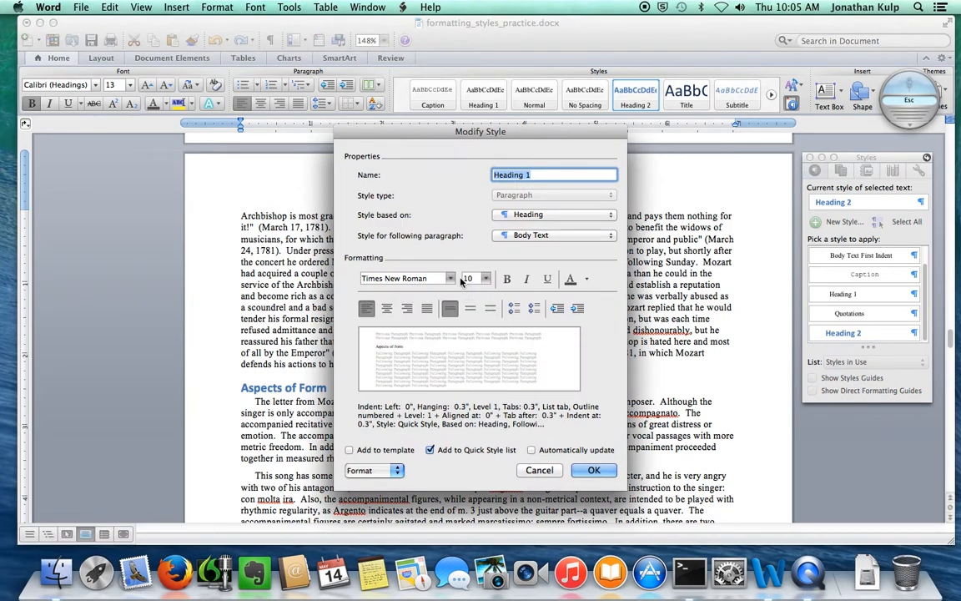
left_click(451, 278)
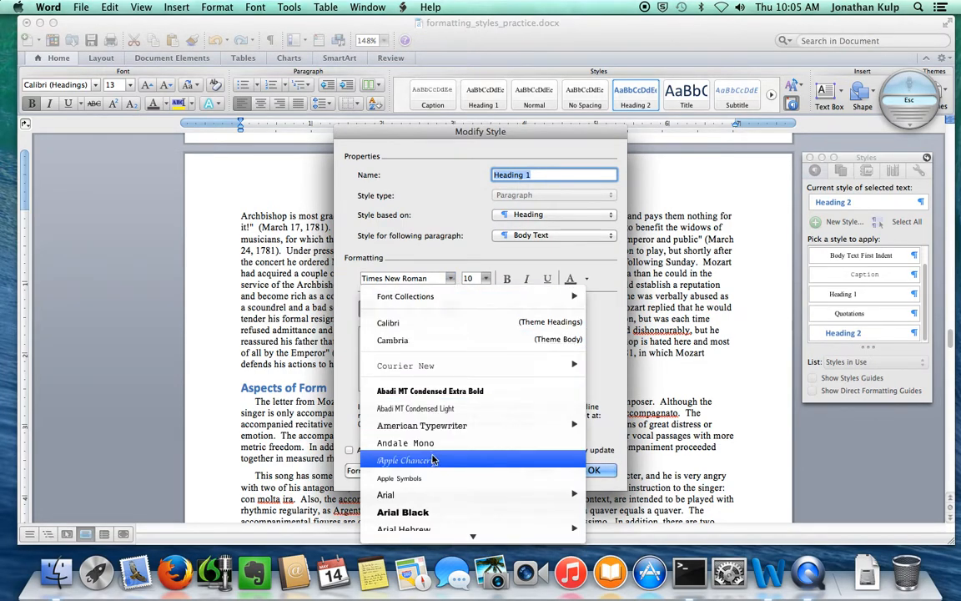
left_click(429, 495)
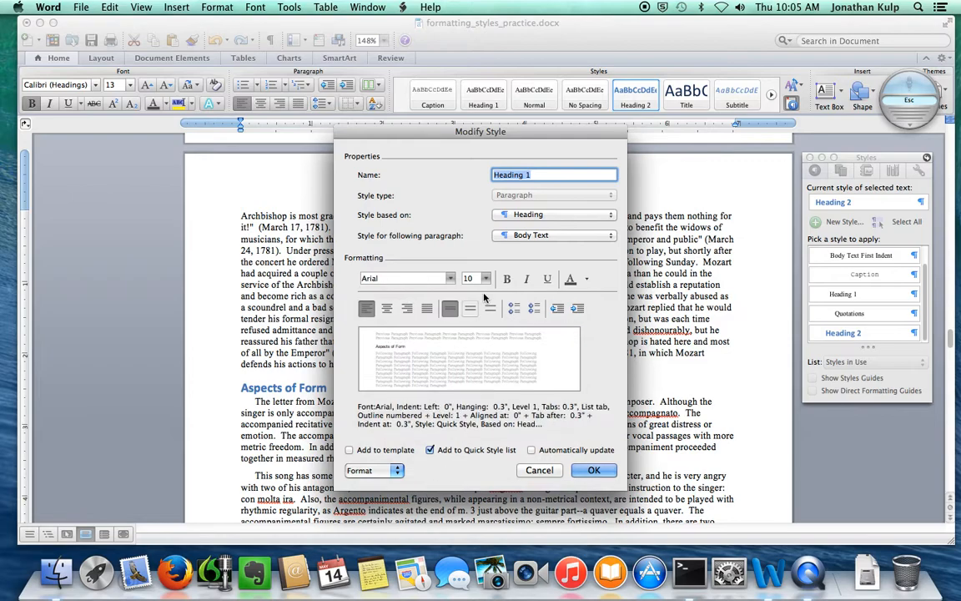
left_click(485, 278)
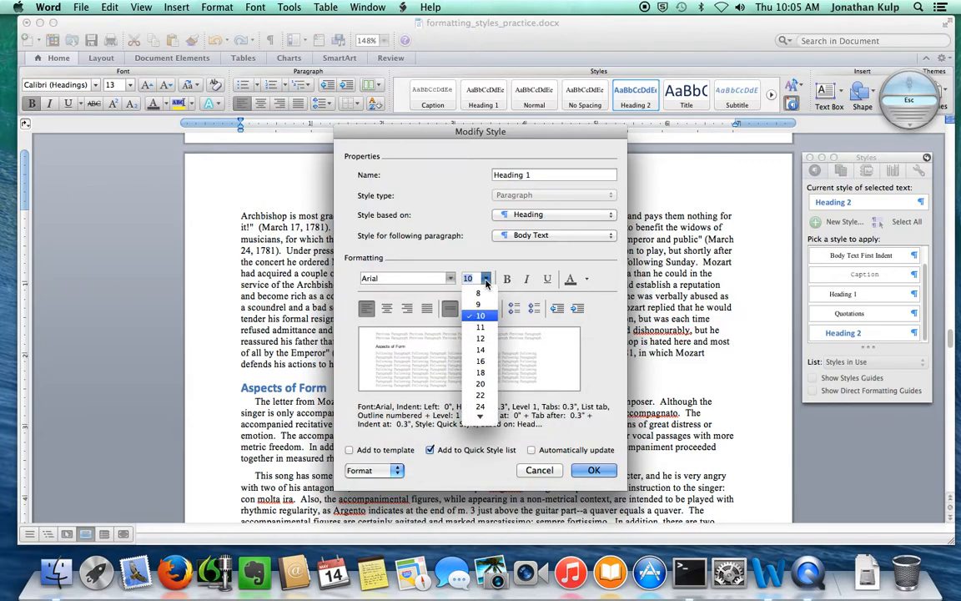
left_click(480, 373)
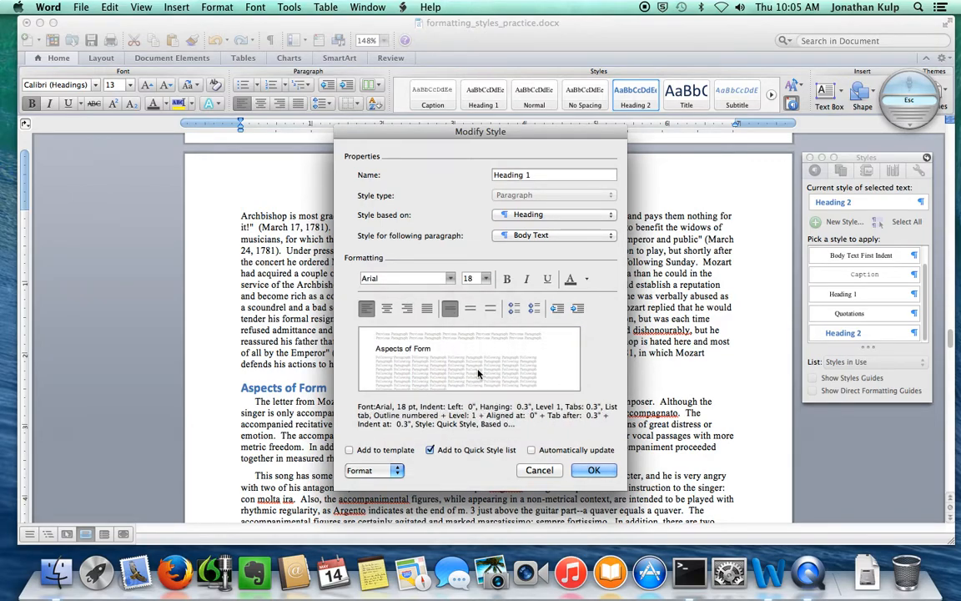
left_click(587, 285)
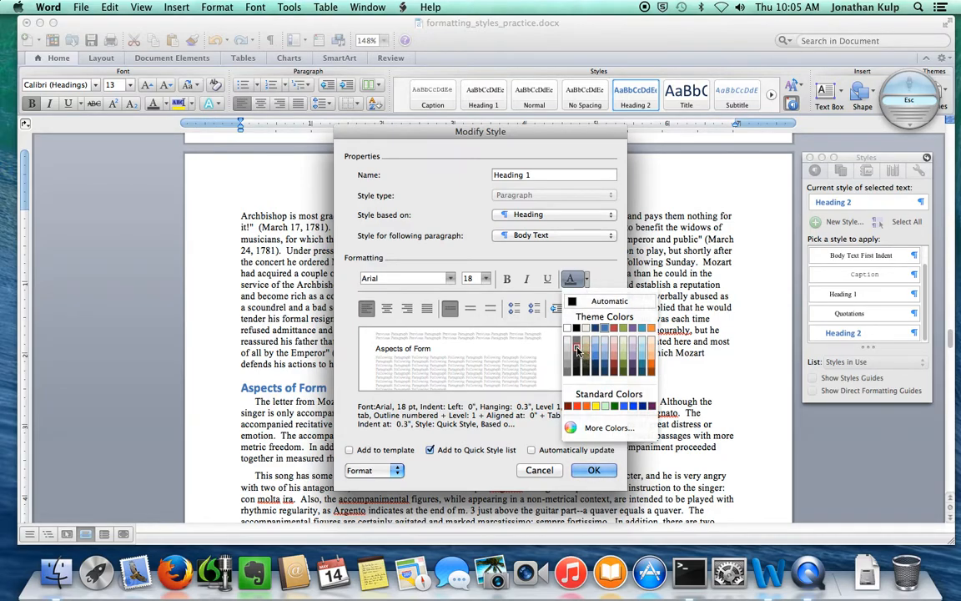
left_click(577, 342)
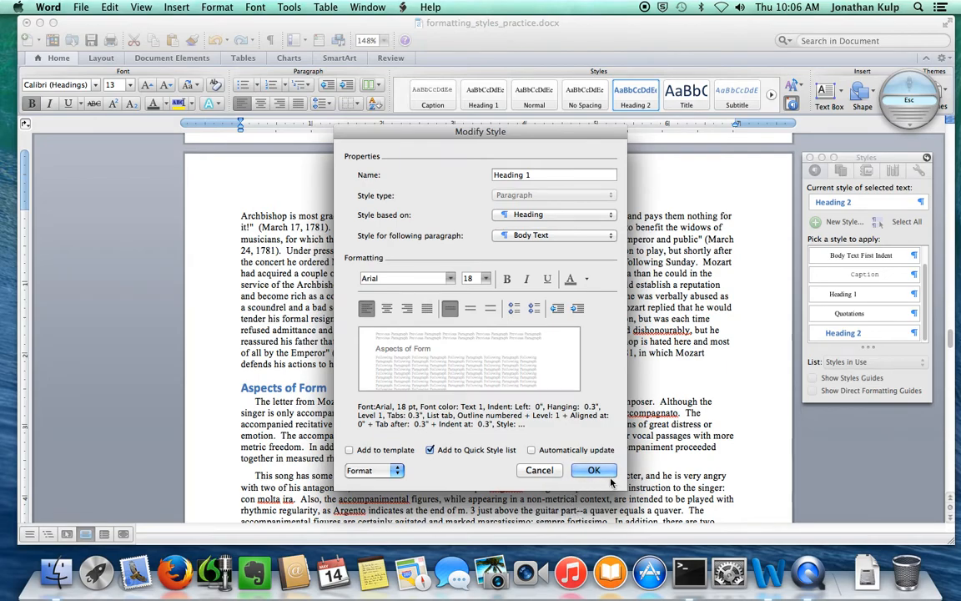
Set the Heading 1 style's paragraph spacing to 18 pt before and 10 pt after, and save the style changes
left_click(384, 472)
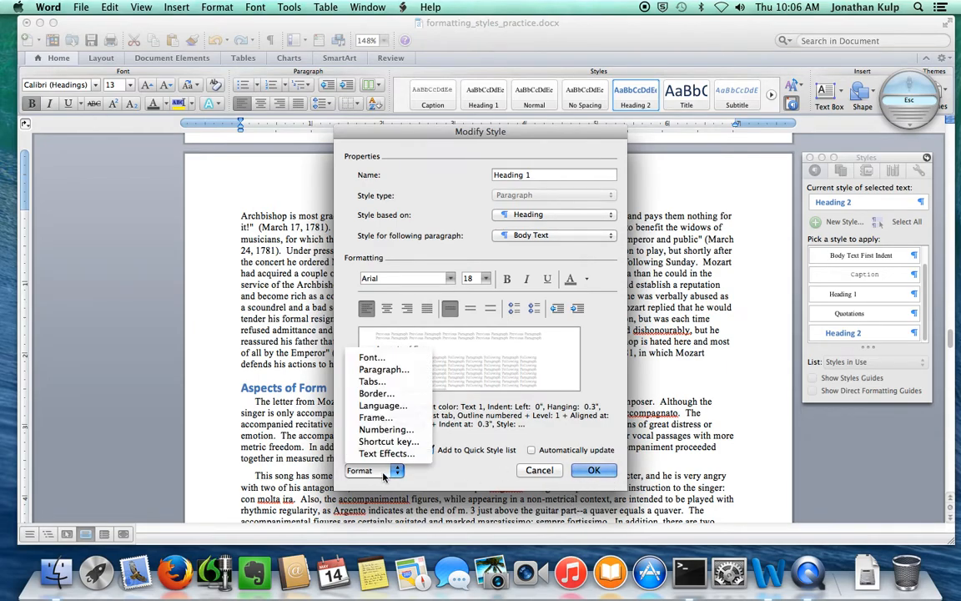
left_click(413, 374)
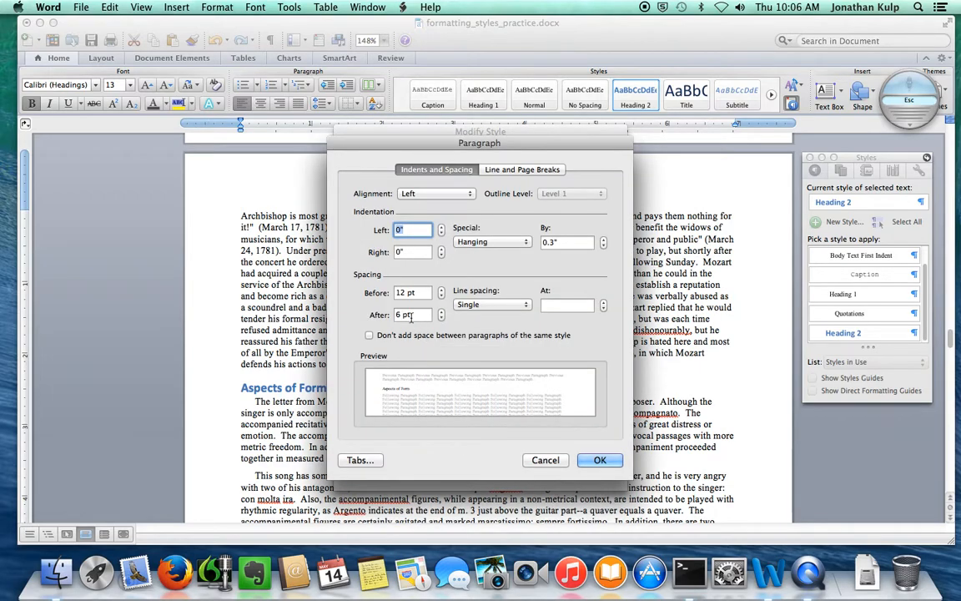
left_click(401, 293)
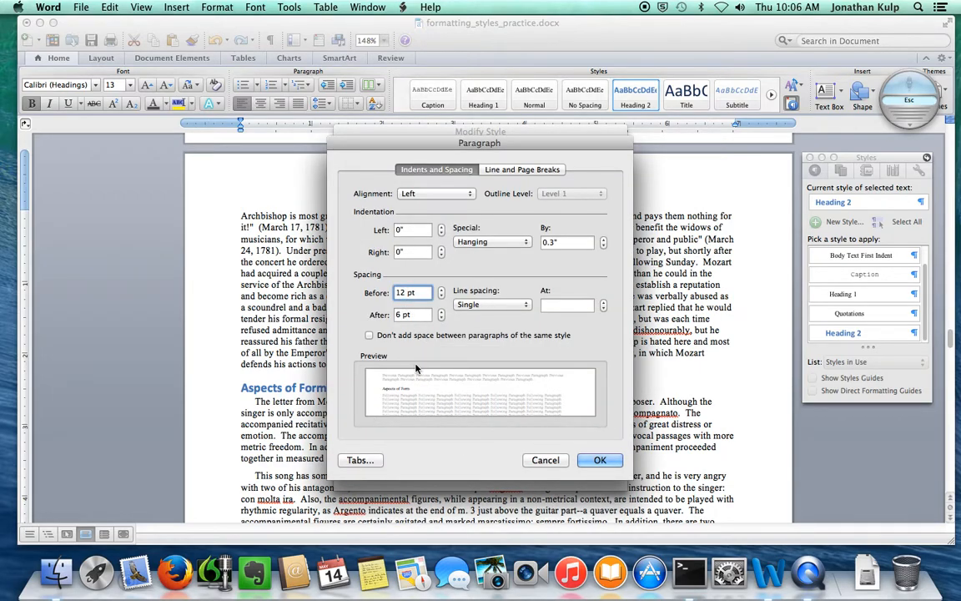
left_click(442, 289)
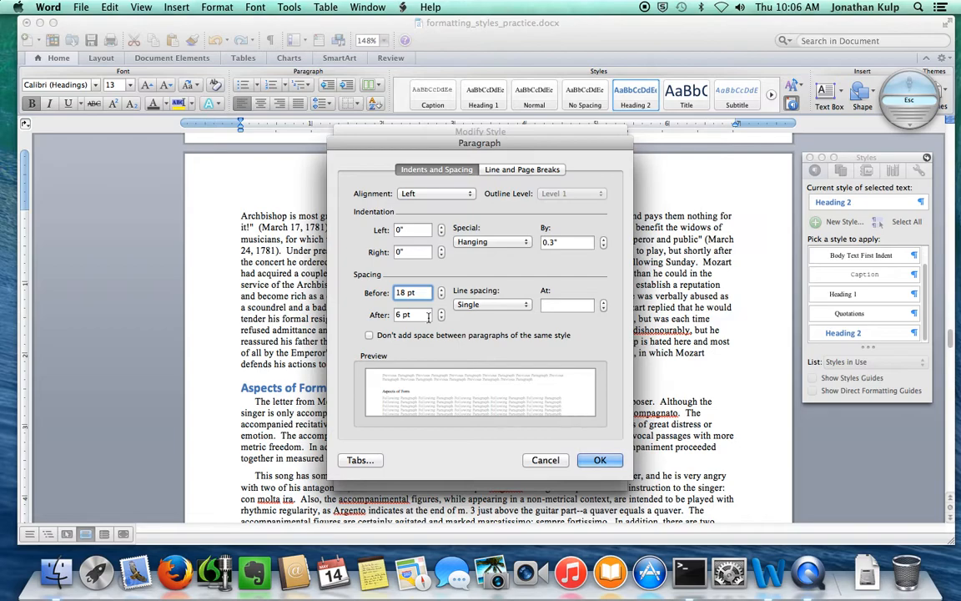
left_click(397, 314)
key("Delete")
type("10")
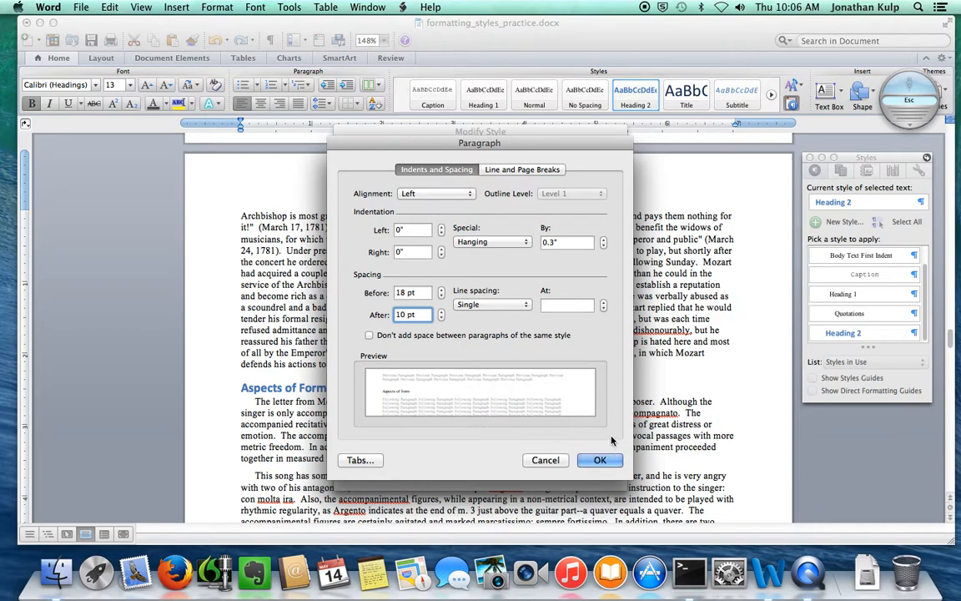
left_click(601, 460)
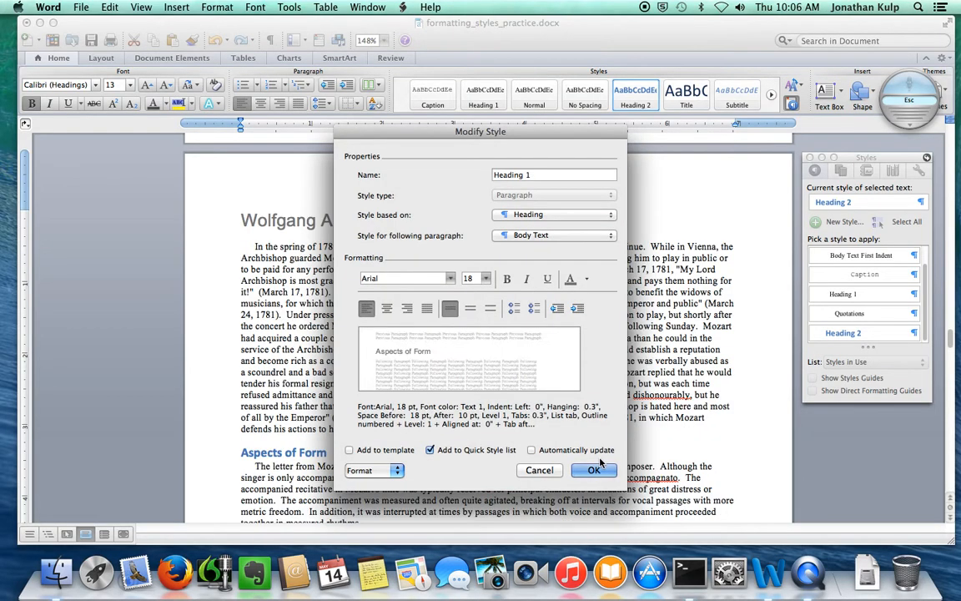
left_click(595, 470)
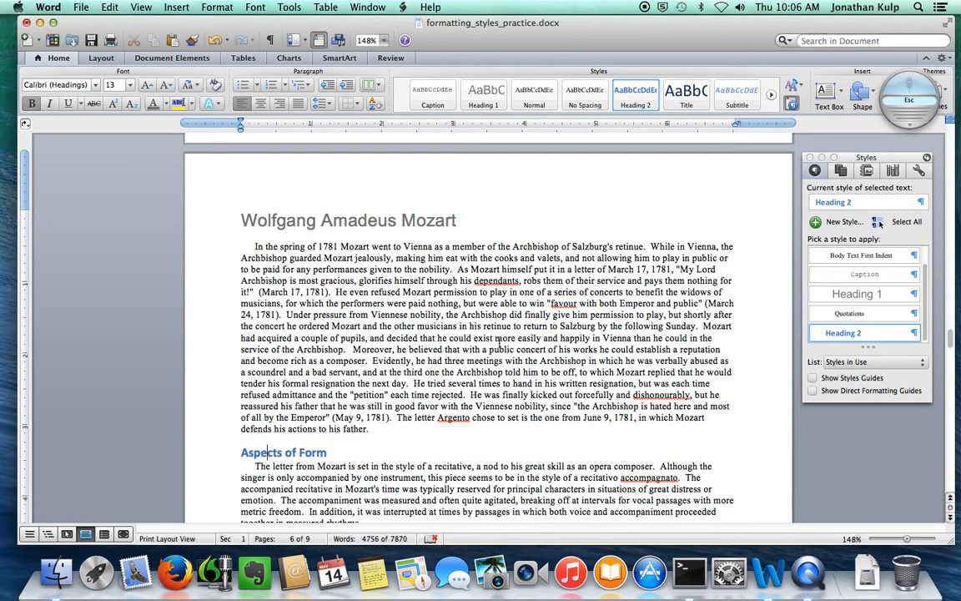
Modify the Heading 2 style to use the Arial font without bold
scroll(499, 342, "up", 3)
scroll(502, 343, "up", 15)
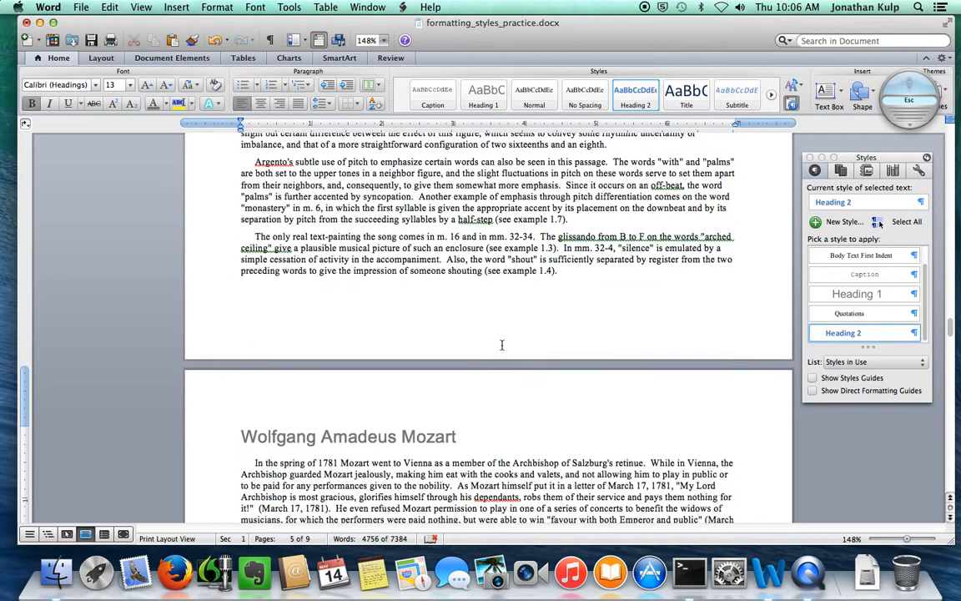
scroll(501, 344, "up", 15)
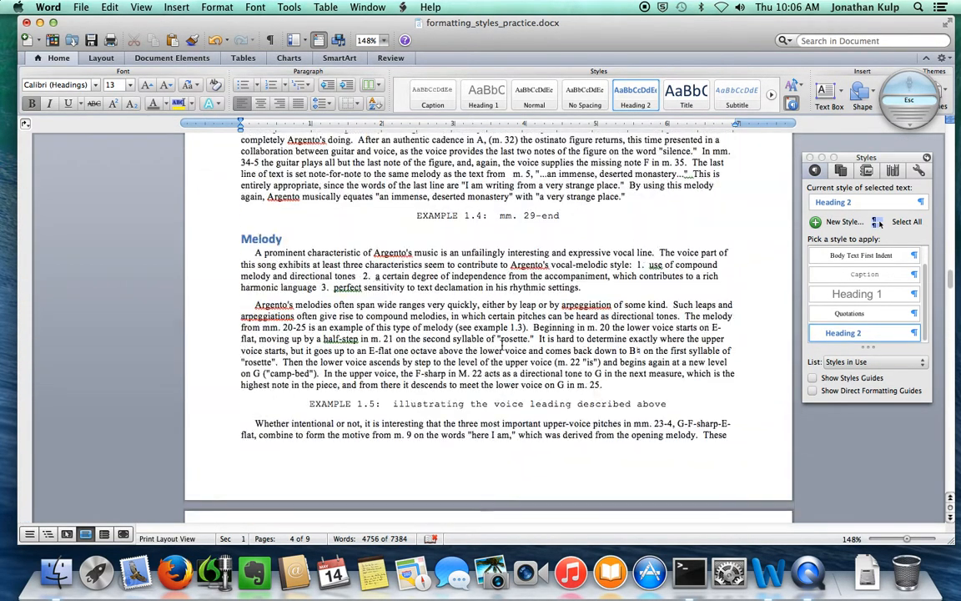
scroll(503, 345, "up", 8)
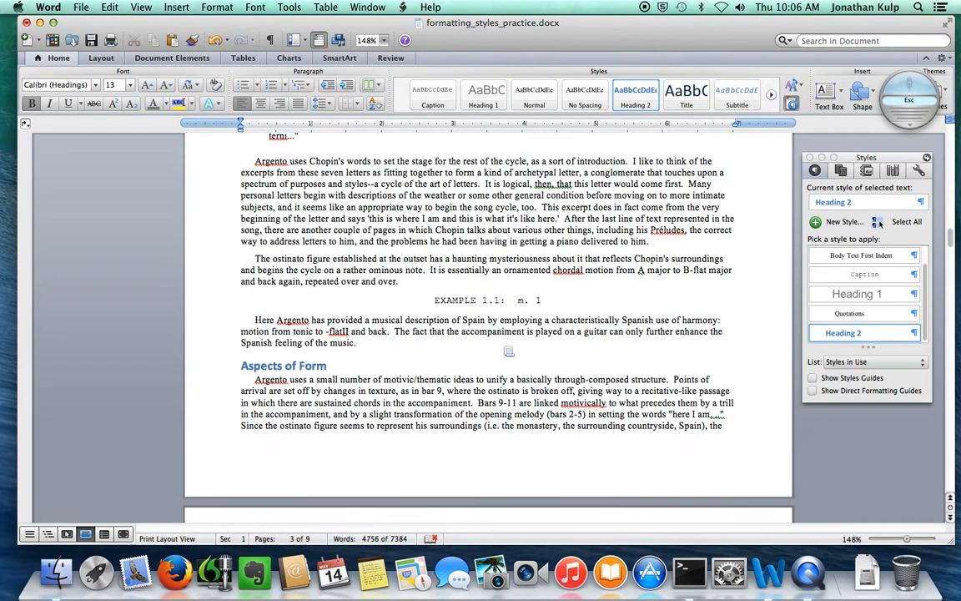
scroll(504, 344, "up", 3)
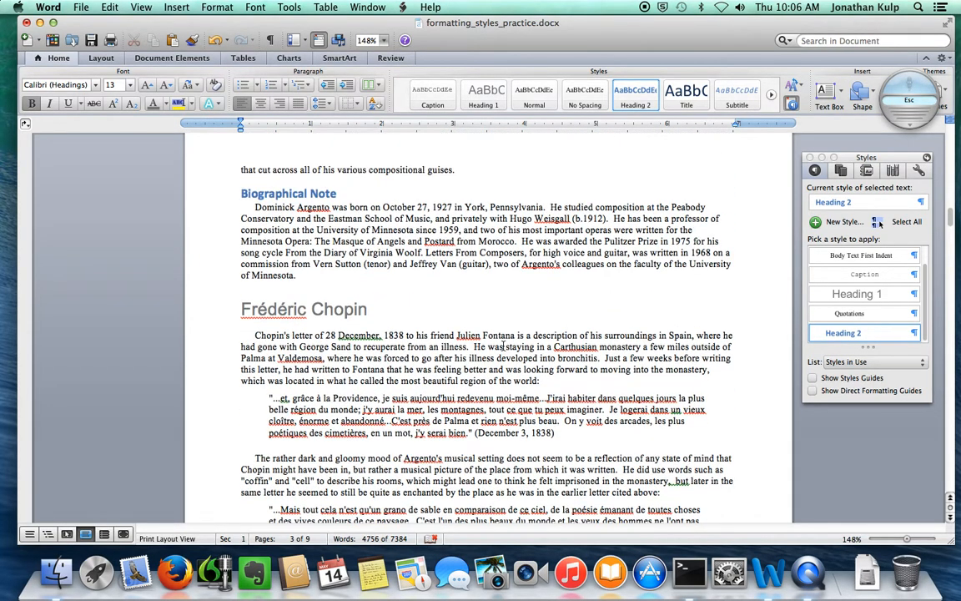
left_click(915, 333)
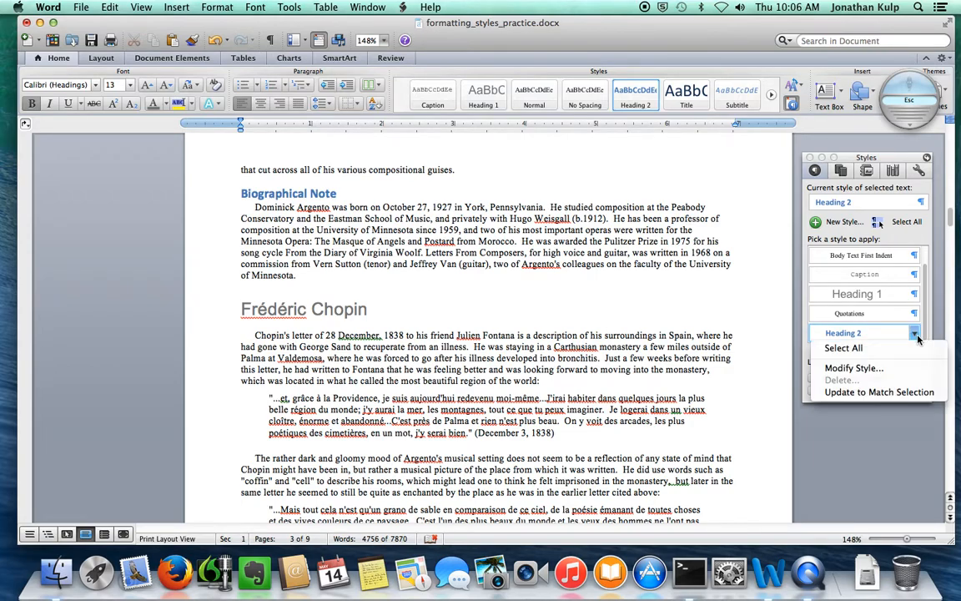
left_click(877, 367)
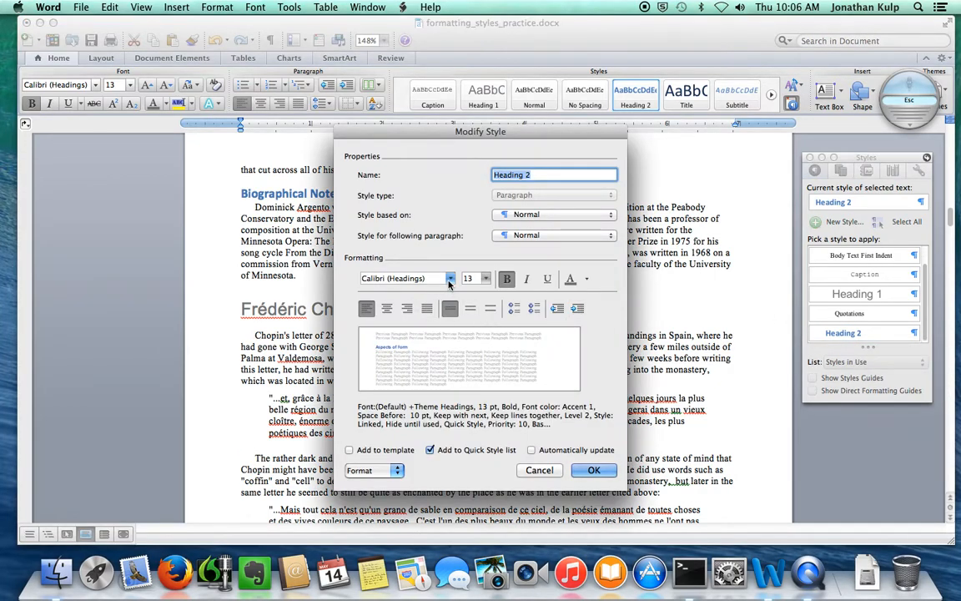
left_click(449, 280)
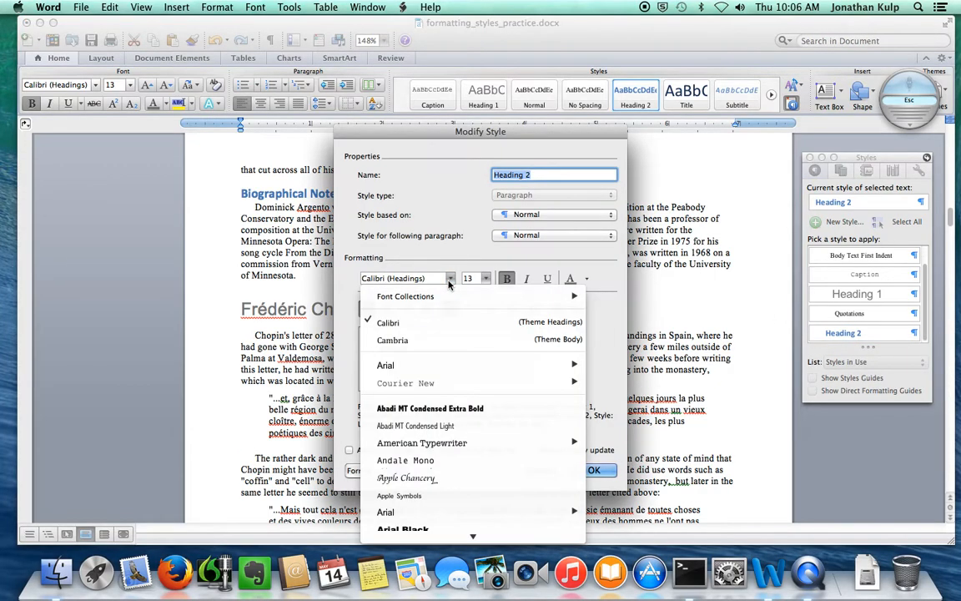
left_click(416, 365)
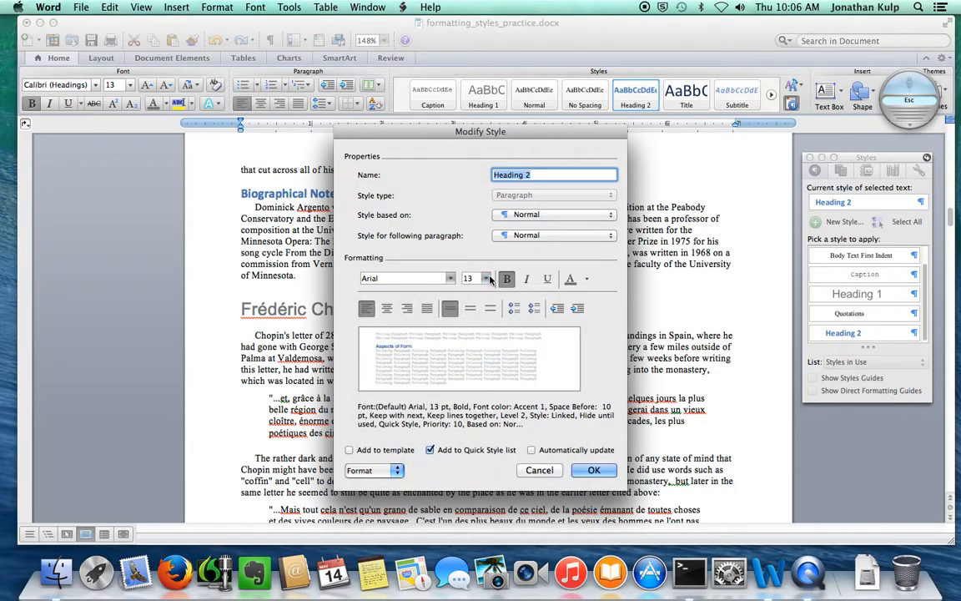
left_click(507, 278)
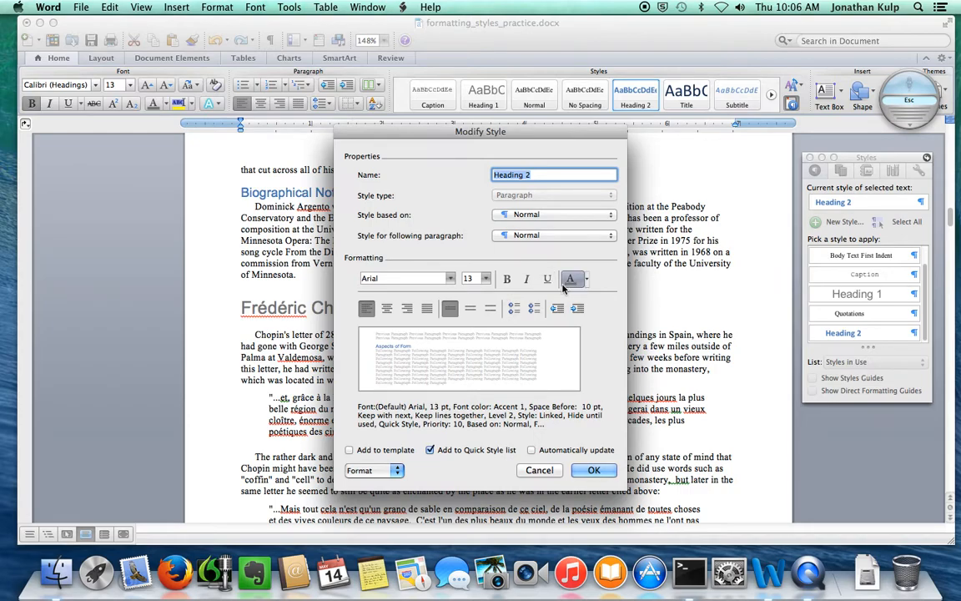
left_click(588, 281)
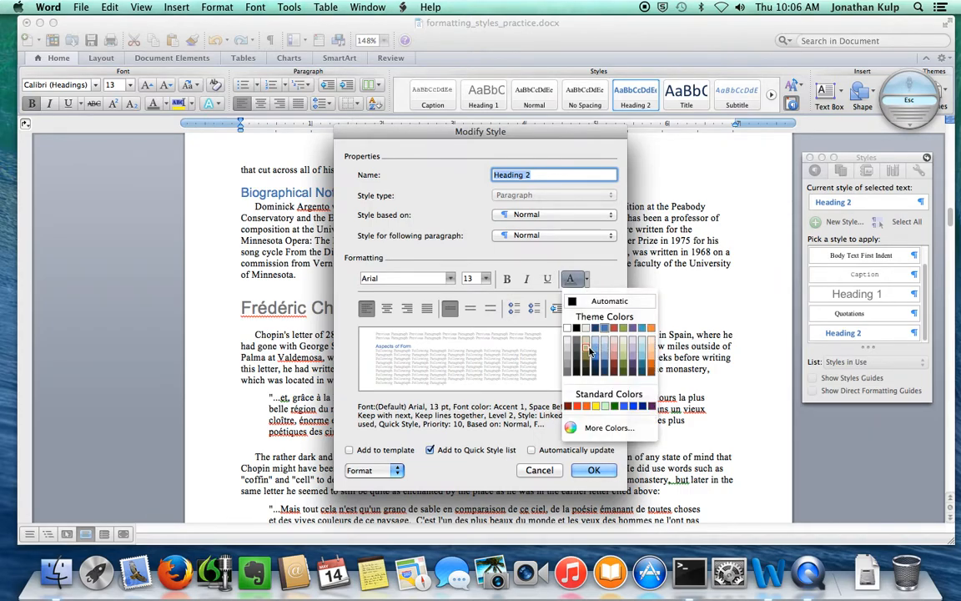
left_click(653, 372)
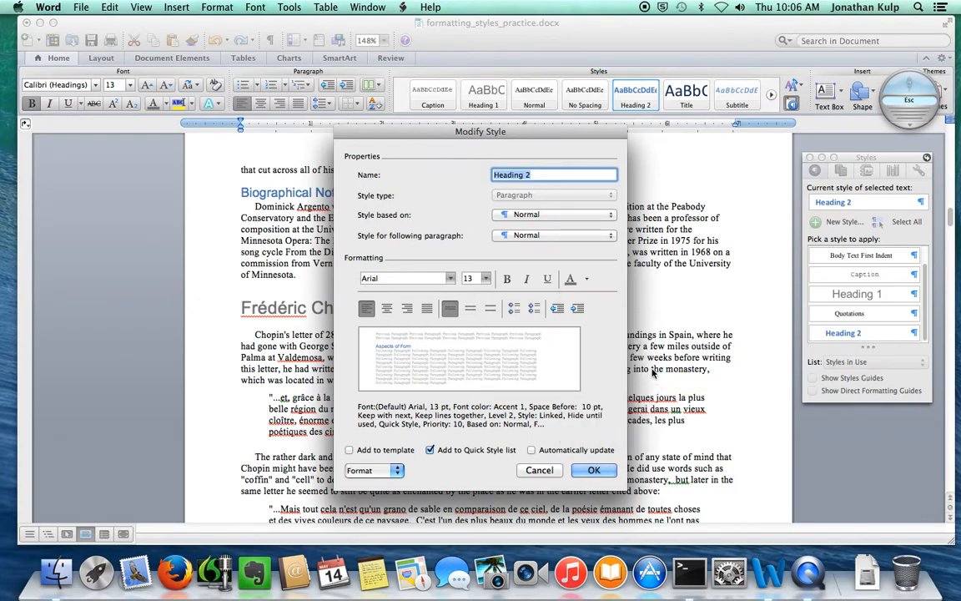
left_click(588, 470)
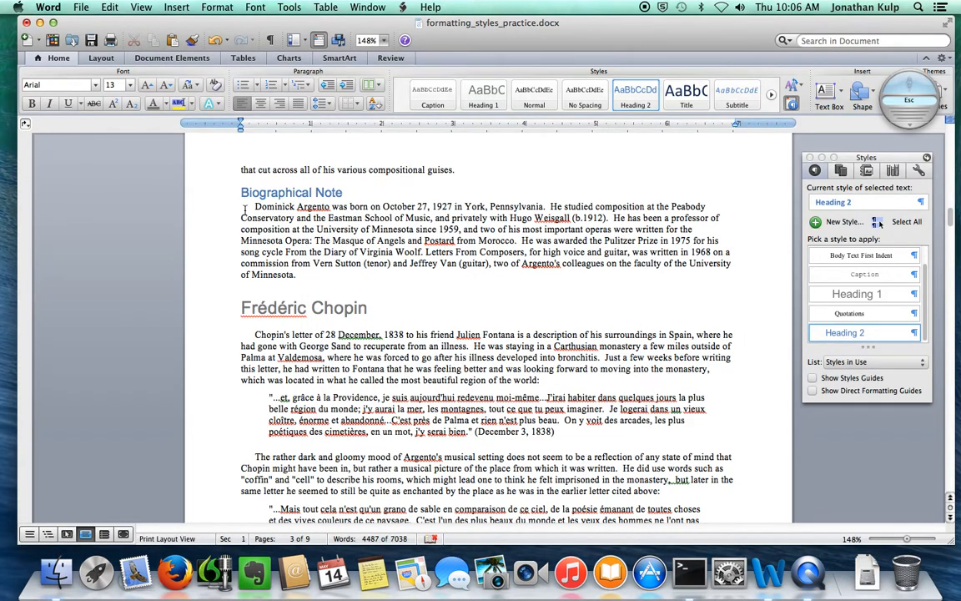
Change the Heading 2 style's font color to the darkest orange theme shade (Accent 6)
scroll(282, 194, "up", 2)
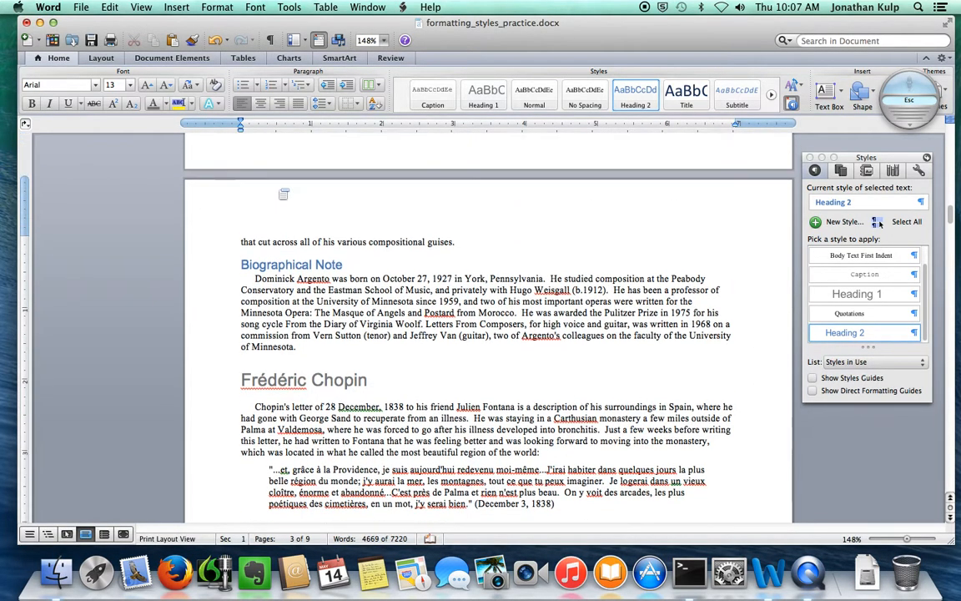
left_click(915, 334)
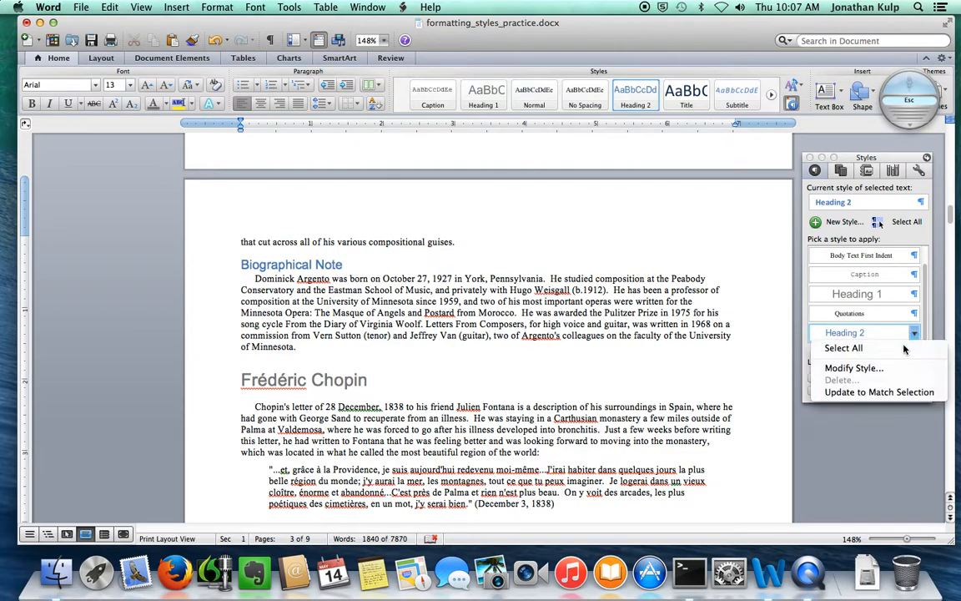
left_click(853, 368)
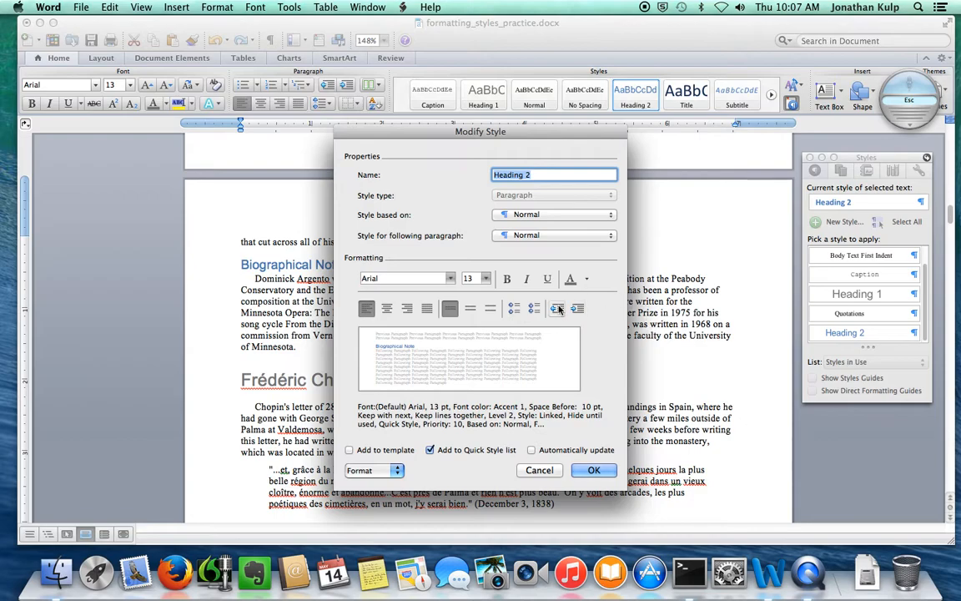
left_click(575, 278)
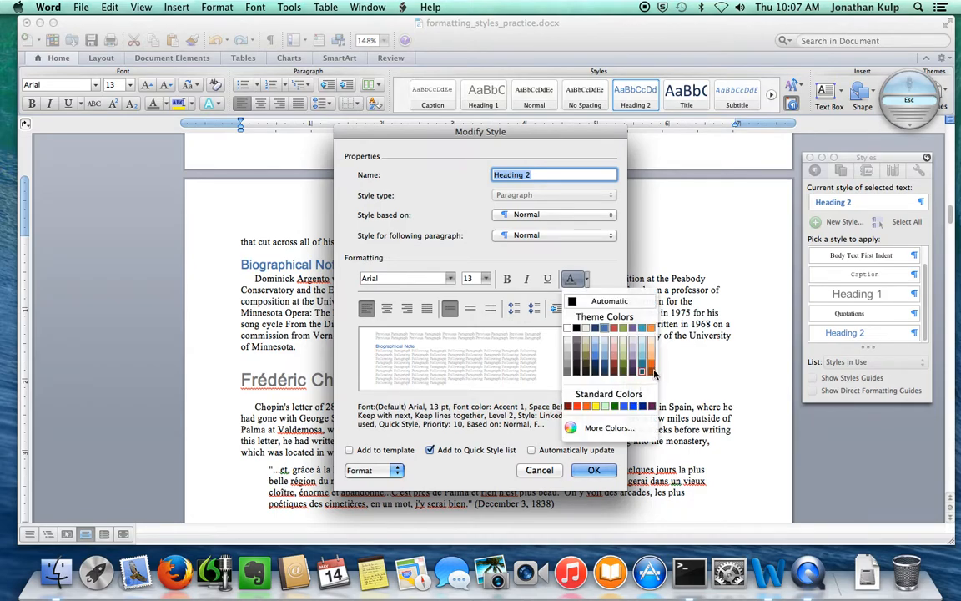
left_click(653, 375)
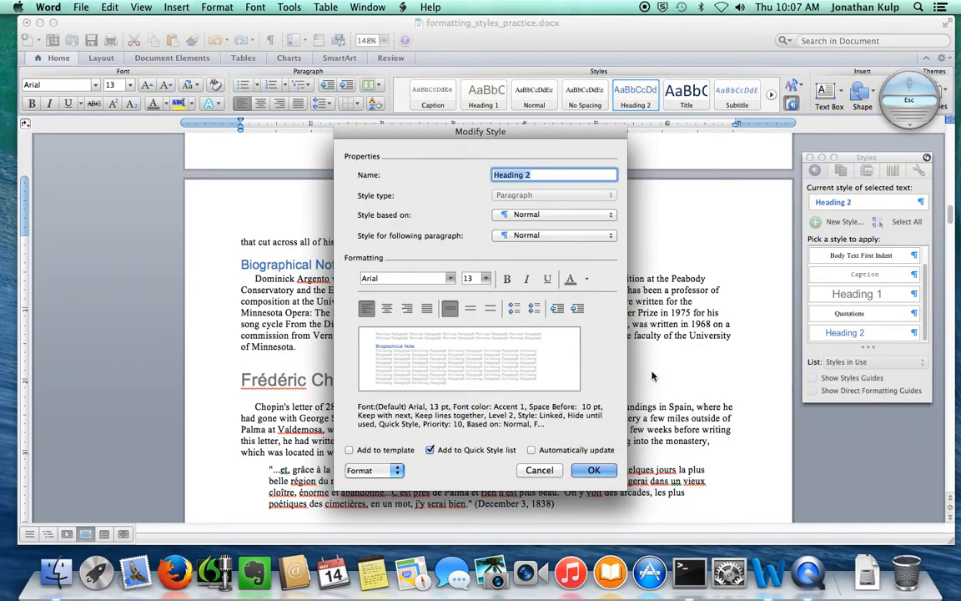
left_click(587, 280)
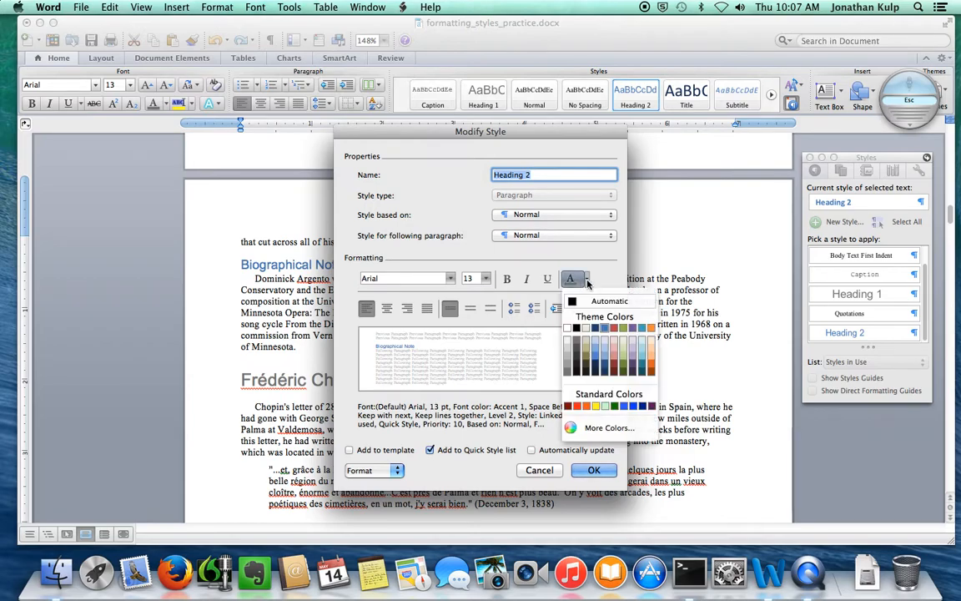
left_click(651, 372)
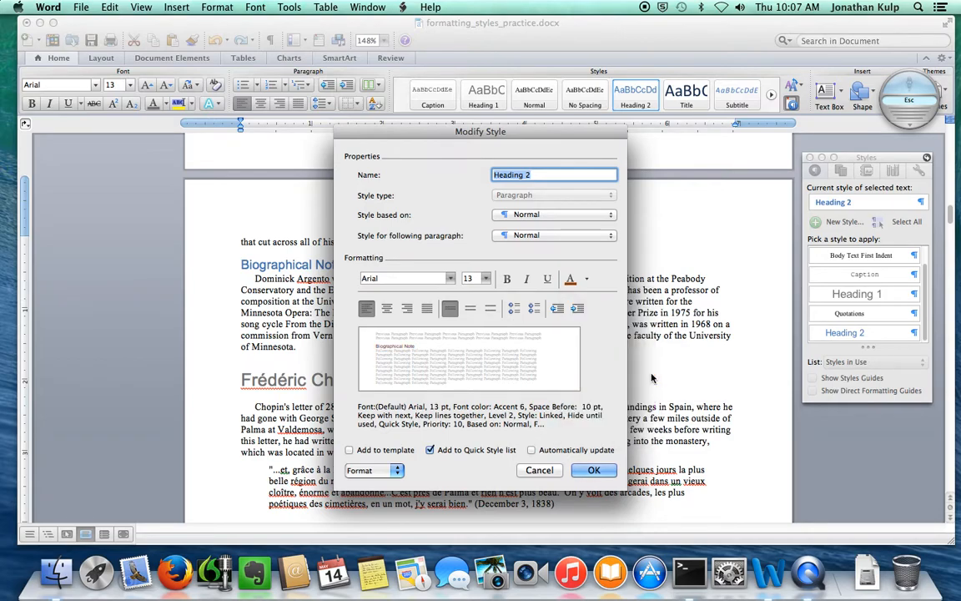
left_click(593, 470)
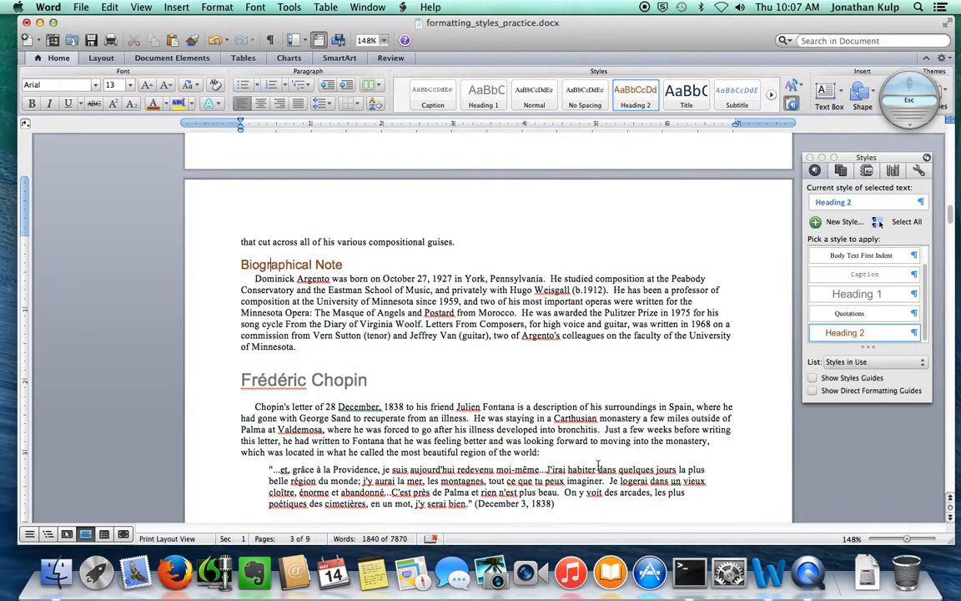
Modify the Body Text First Indent style to use a 12 pt font size and save the change
scroll(444, 328, "down", 6)
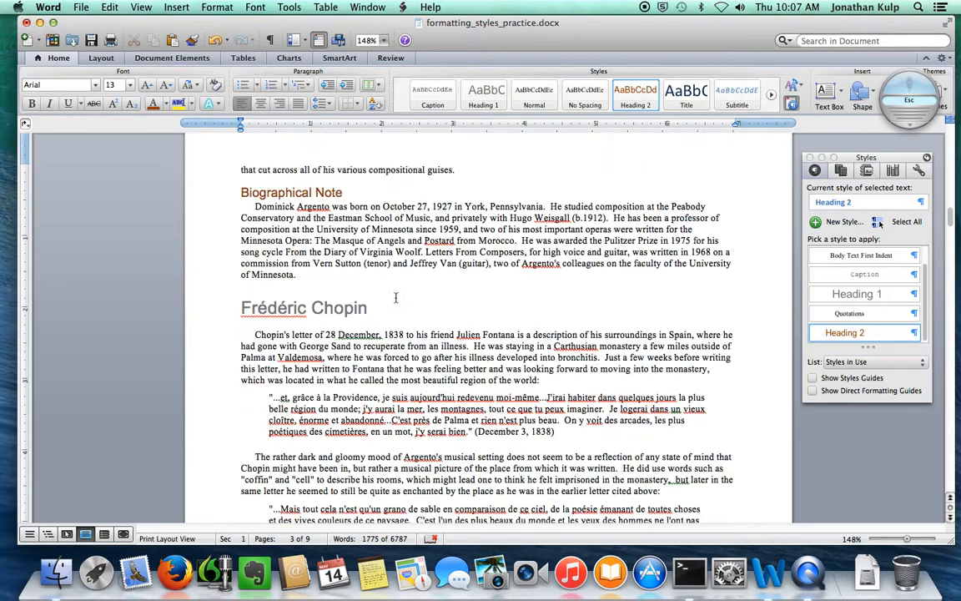
scroll(395, 297, "down", 5)
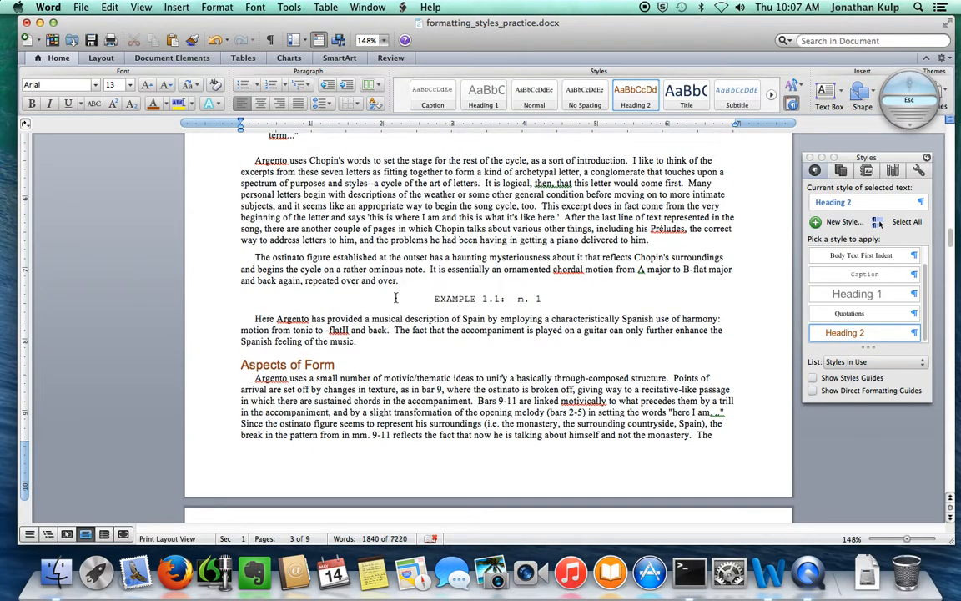
scroll(377, 299, "down", 7)
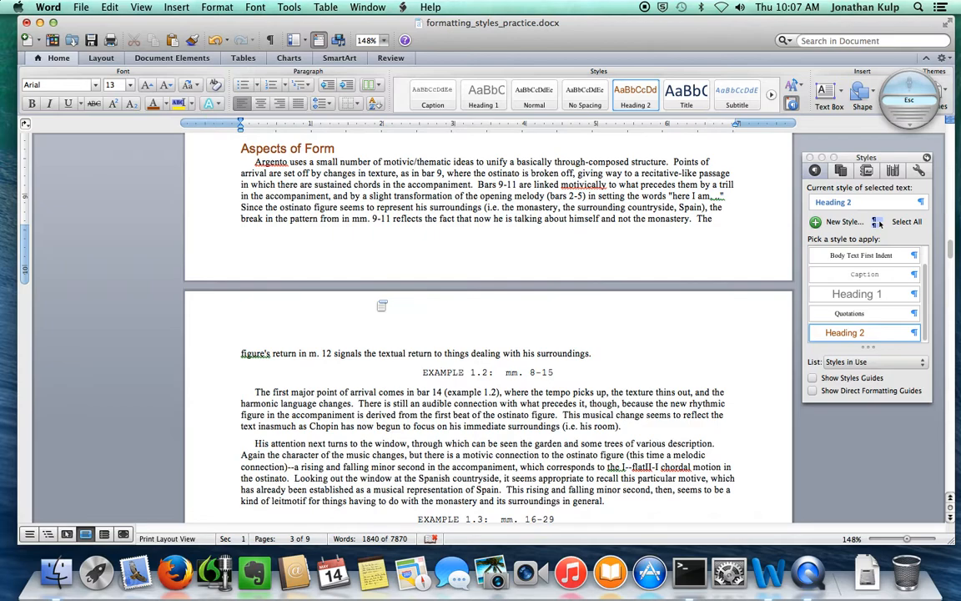
scroll(376, 300, "down", 1)
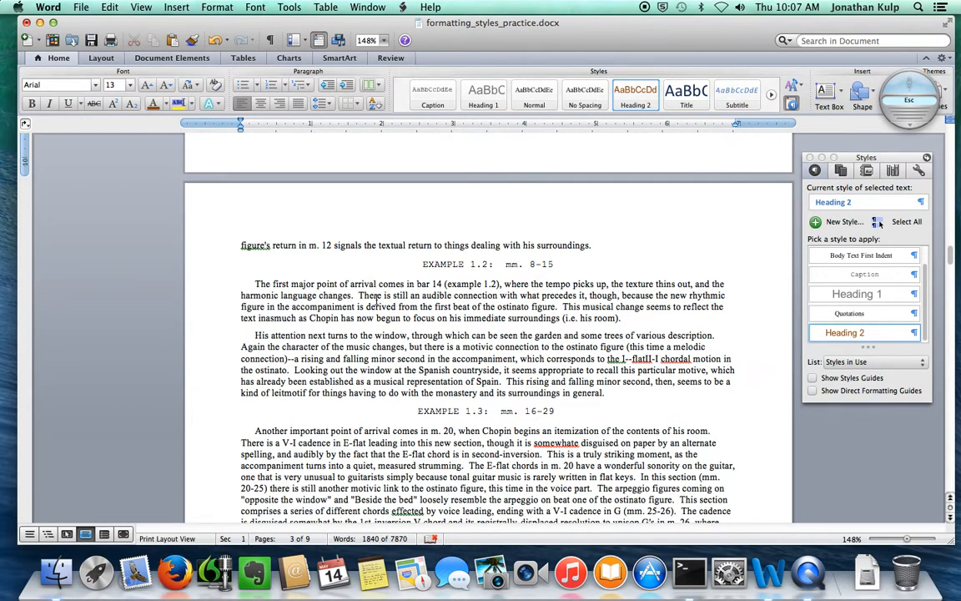
left_click(914, 257)
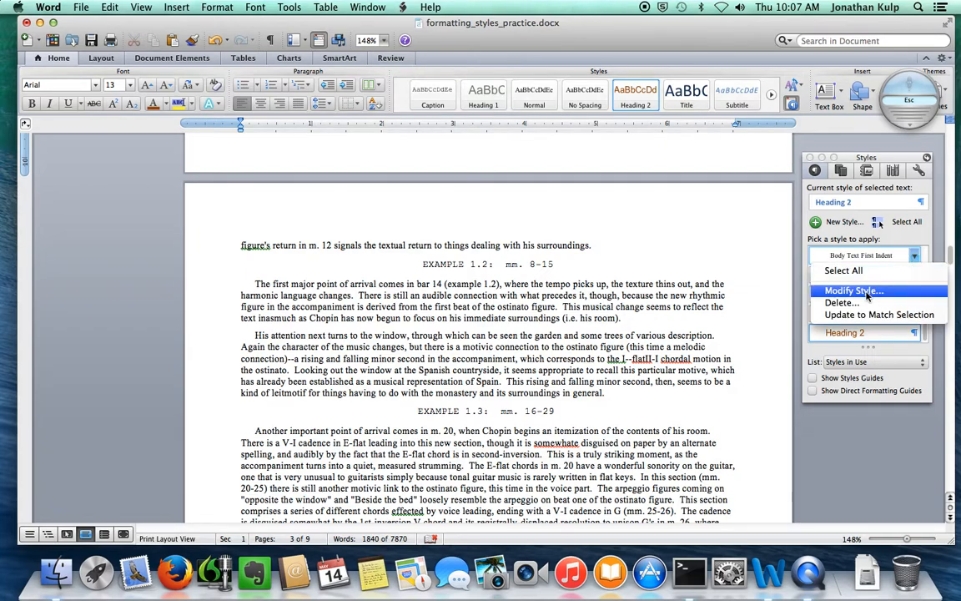
left_click(854, 291)
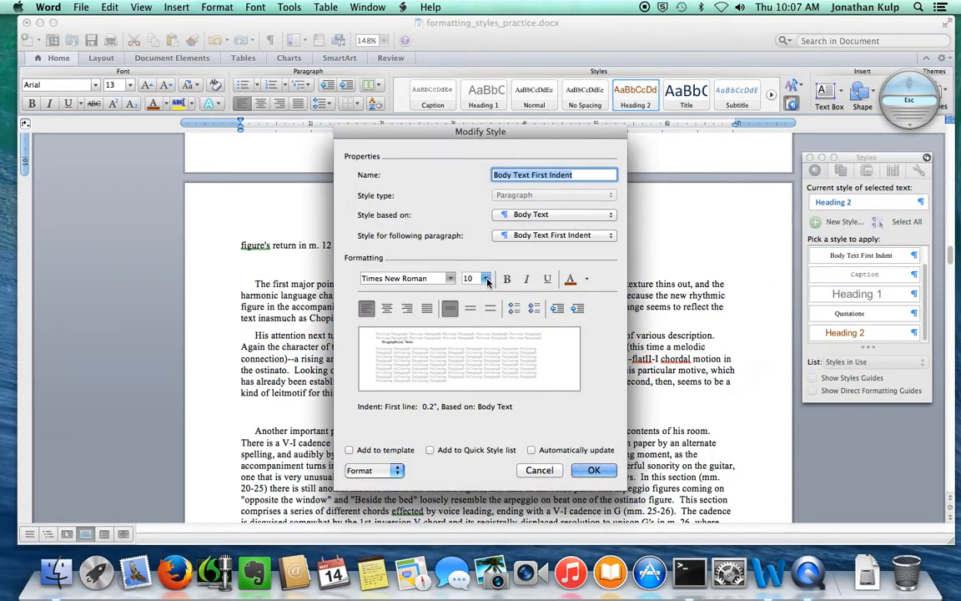
left_click(487, 282)
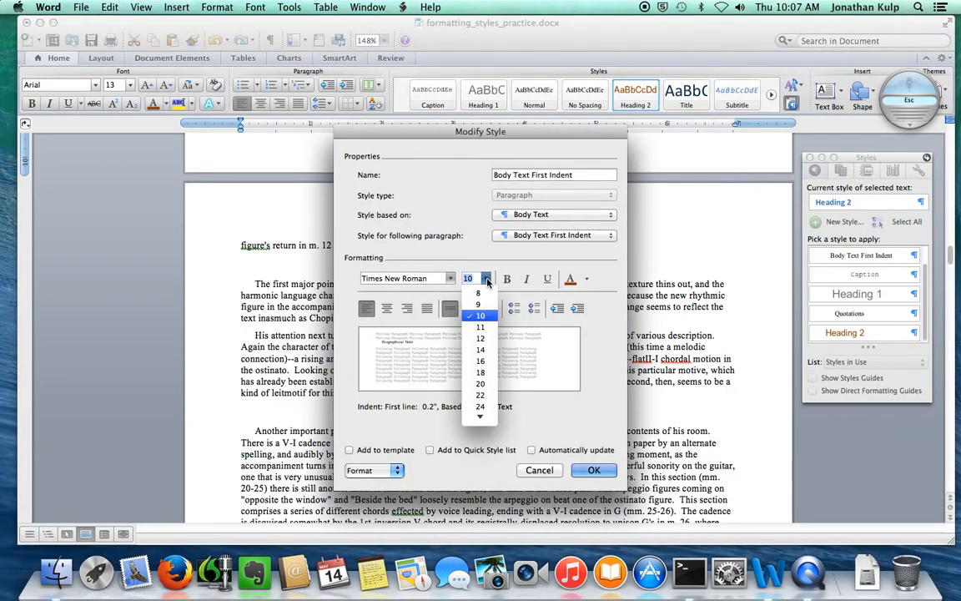
left_click(481, 339)
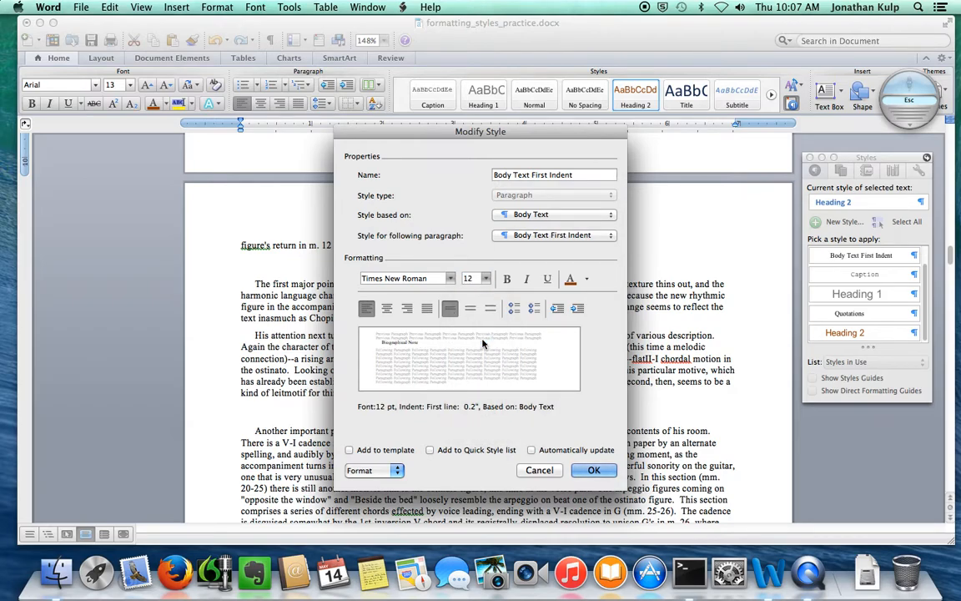
left_click(592, 471)
Apply the recommended List style to the seven numbered lines describing the composers' letters, from Chopin through Schumann
scroll(527, 425, "down", 5)
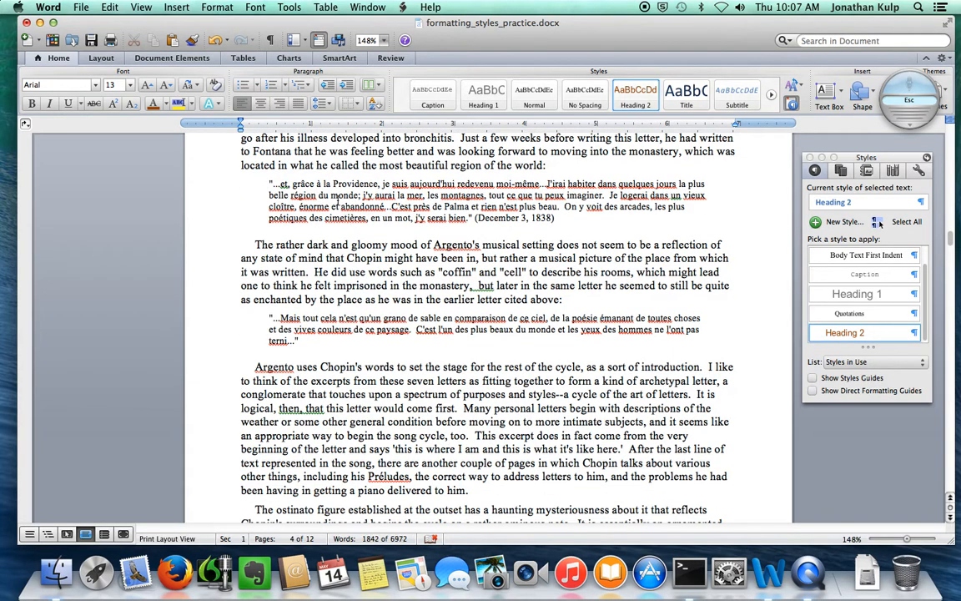
left_click(334, 195)
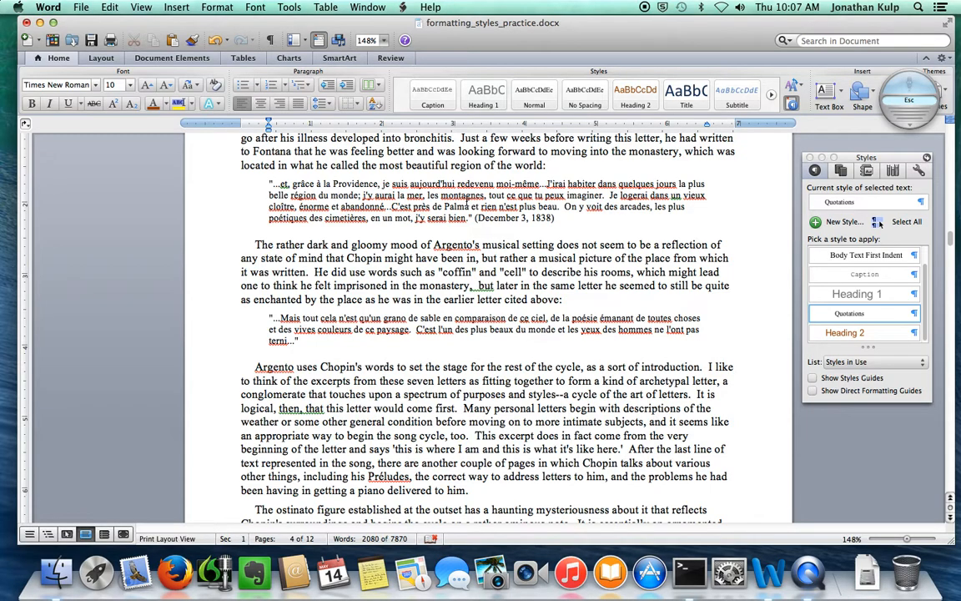
scroll(470, 205, "down", 3)
scroll(471, 210, "up", 11)
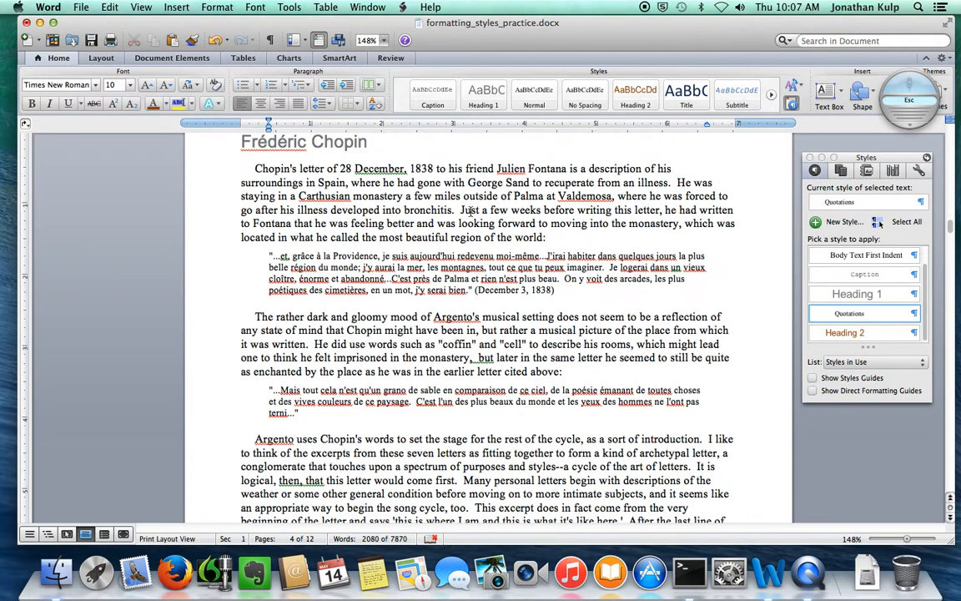
scroll(472, 214, "up", 15)
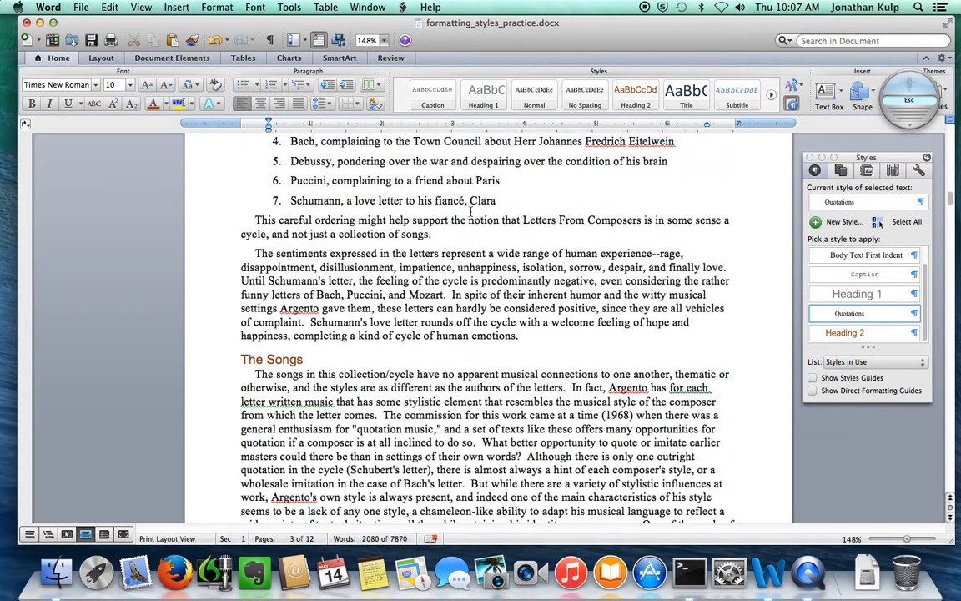
scroll(472, 212, "up", 3)
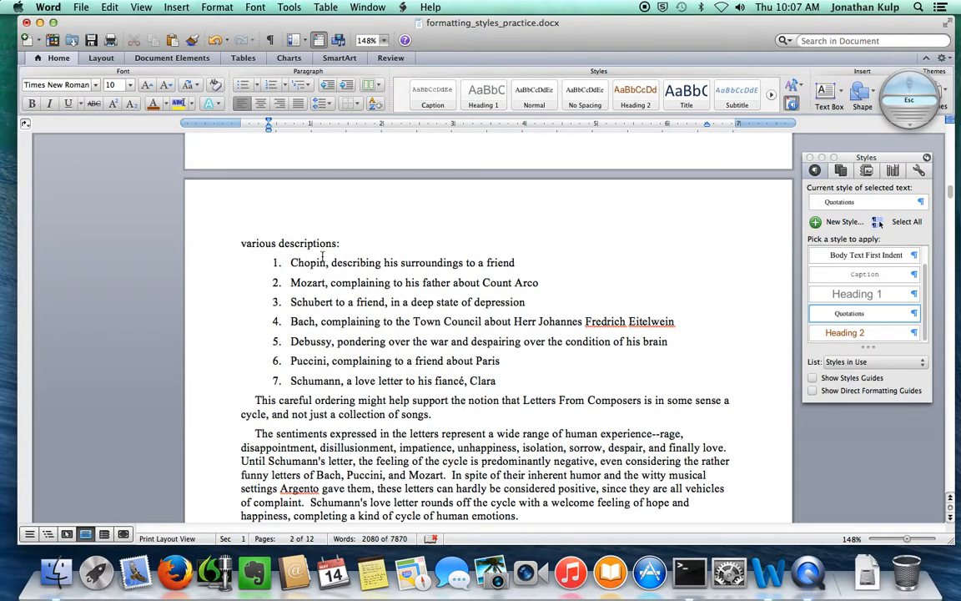
left_click(320, 264)
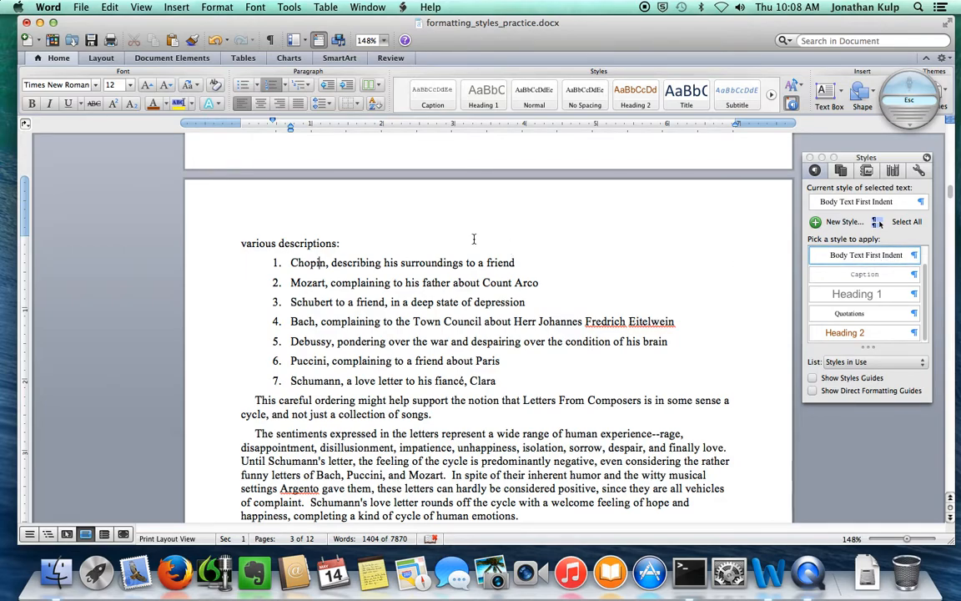
left_click_drag(290, 263, 505, 382)
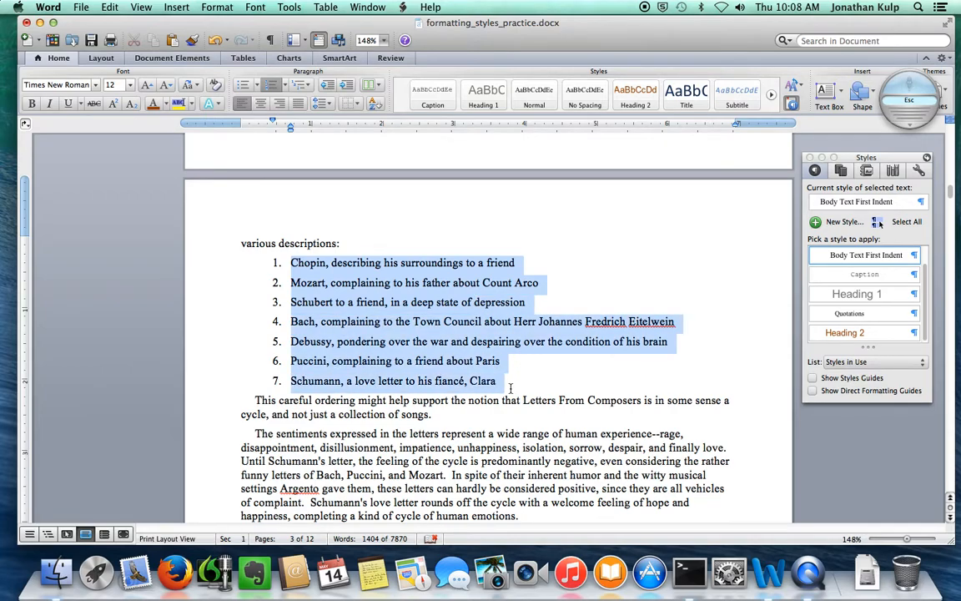
left_click(897, 364)
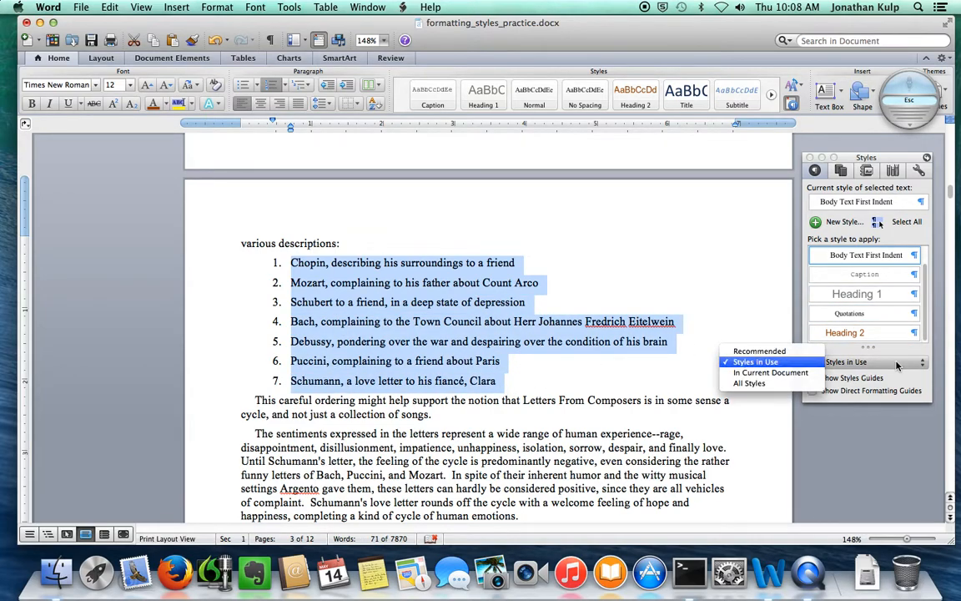
left_click(793, 357)
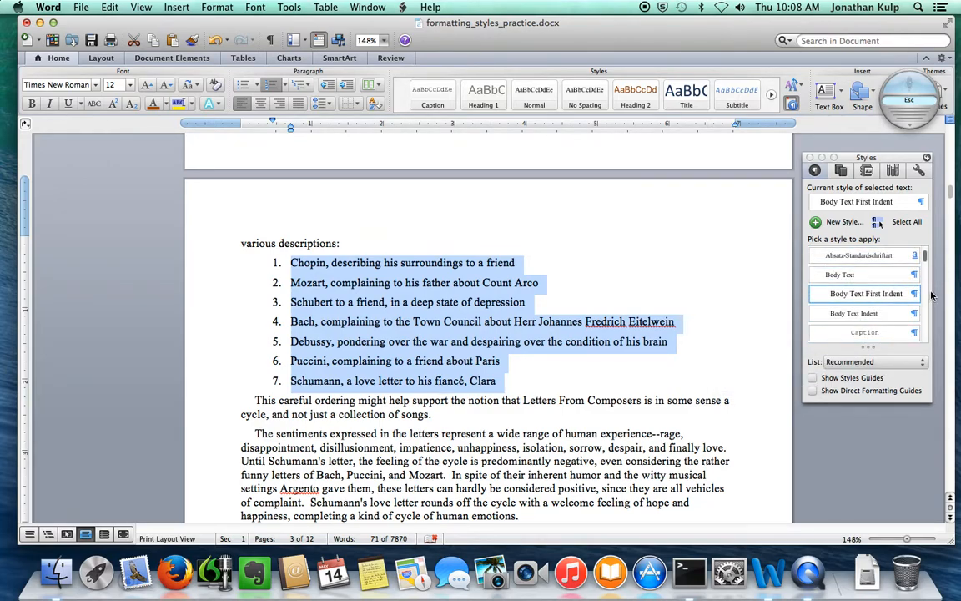
scroll(880, 296, "down", 6)
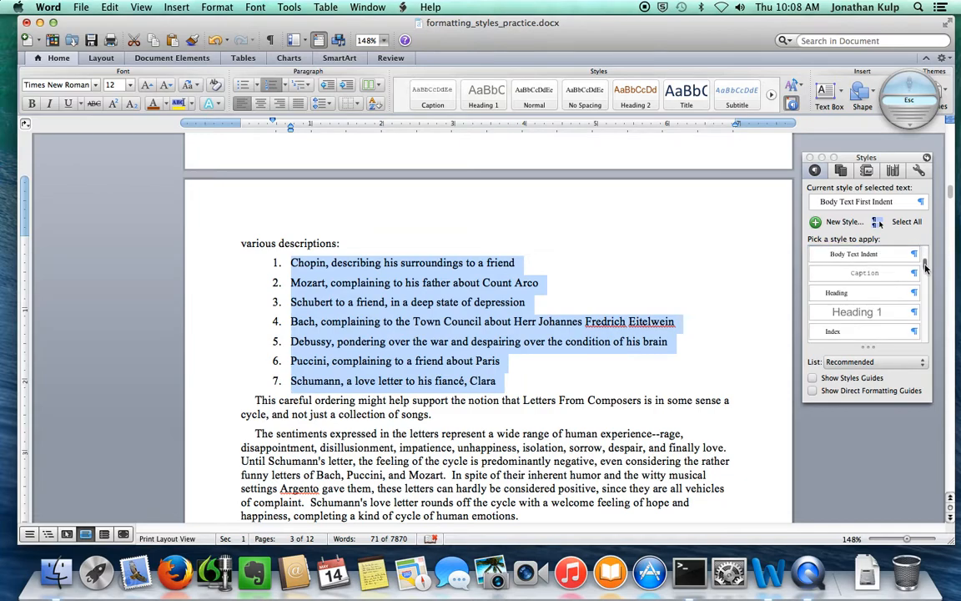
left_click(885, 306)
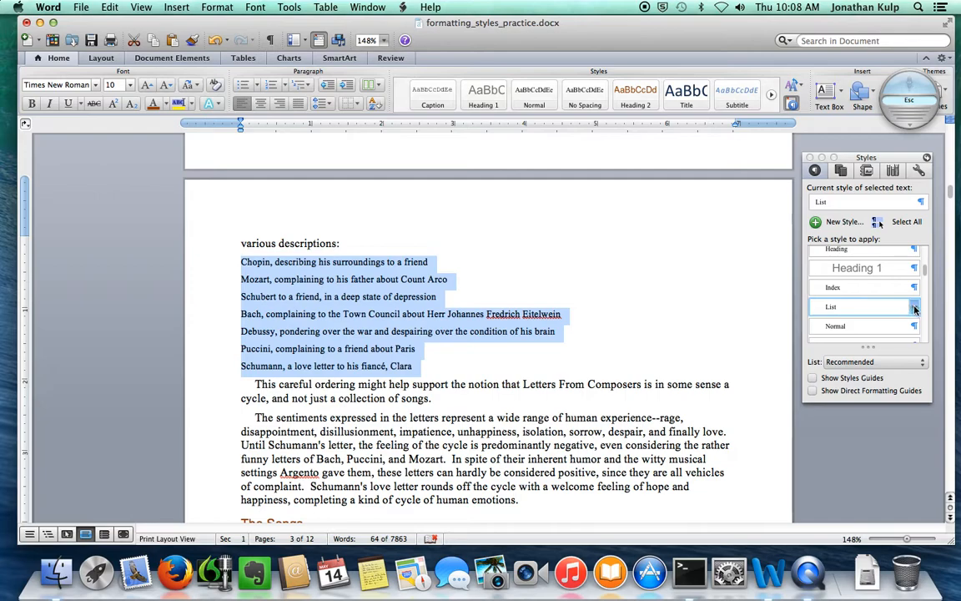
Turn the seven List-styled composer lines into a numbered list
left_click(914, 308)
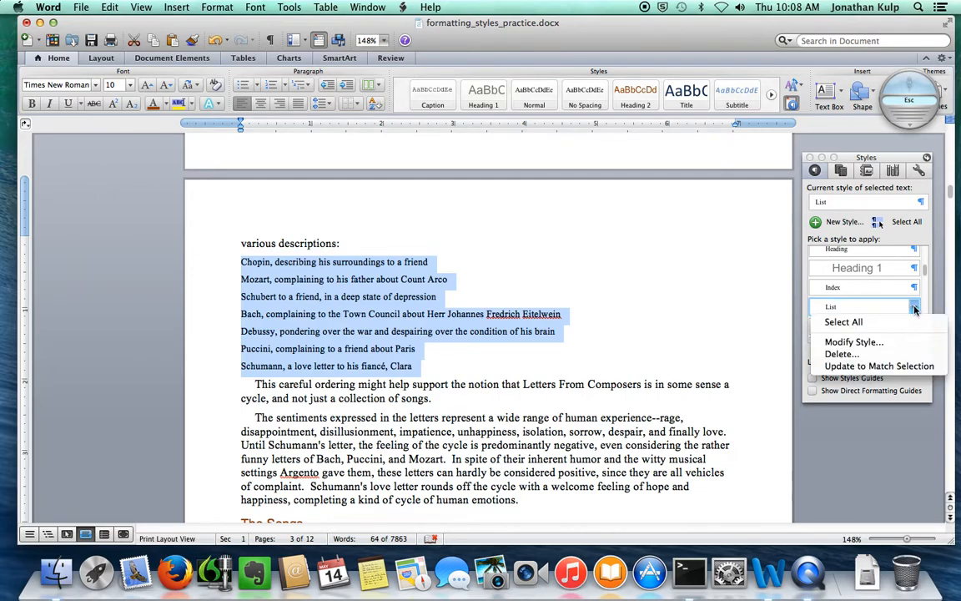
left_click(915, 308)
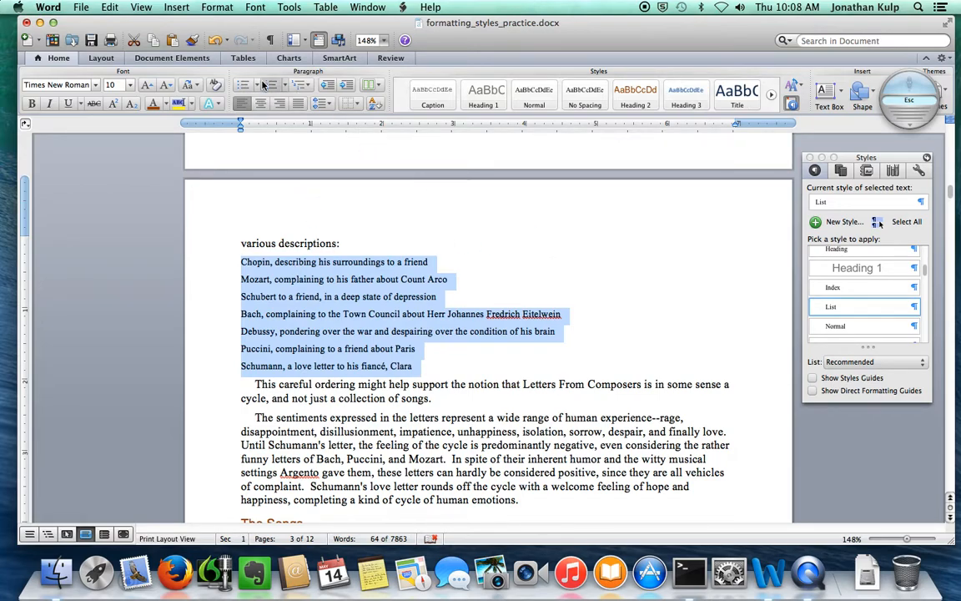
left_click(267, 86)
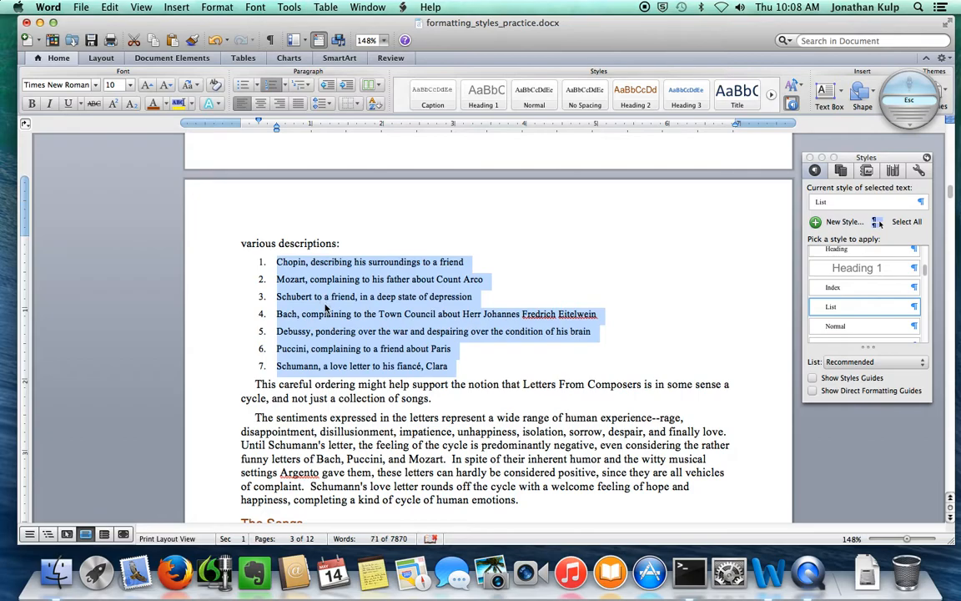
left_click(326, 308)
Limit the style choices to Styles in Use and apply the Caption style to the "EXAMPLE: LAST 10 BARS (?)" line
scroll(367, 371, "down", 5)
scroll(366, 373, "down", 12)
scroll(365, 369, "down", 15)
scroll(369, 375, "down", 15)
scroll(364, 370, "down", 15)
scroll(346, 357, "down", 15)
scroll(343, 361, "down", 15)
scroll(342, 361, "down", 15)
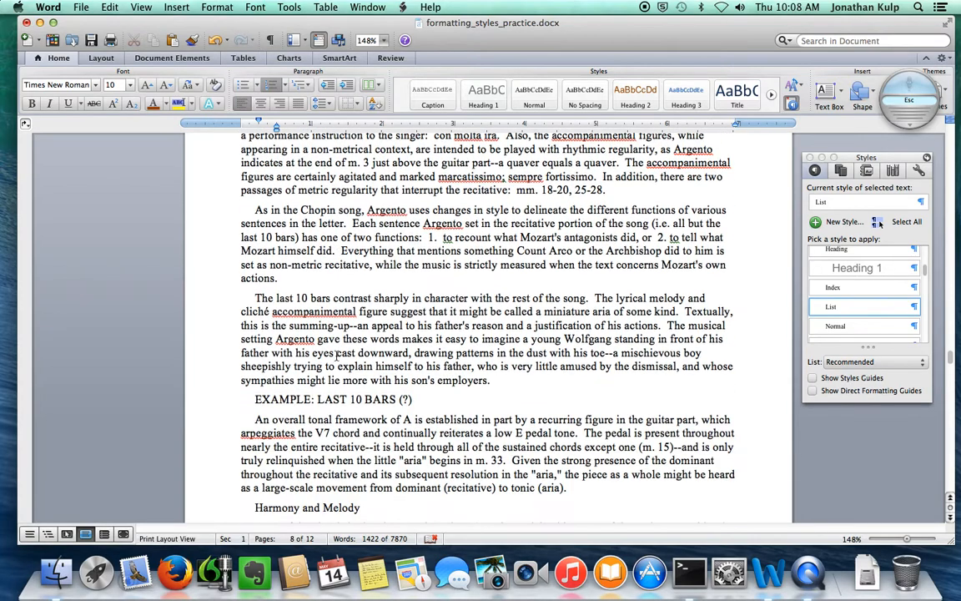
scroll(337, 355, "down", 5)
left_click(308, 346)
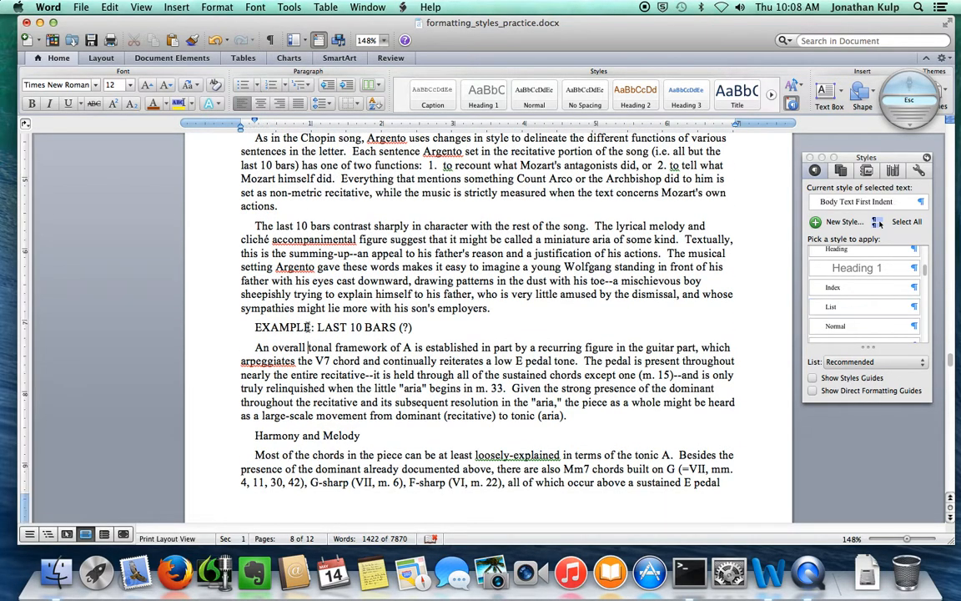
scroll(862, 306, "up", 5)
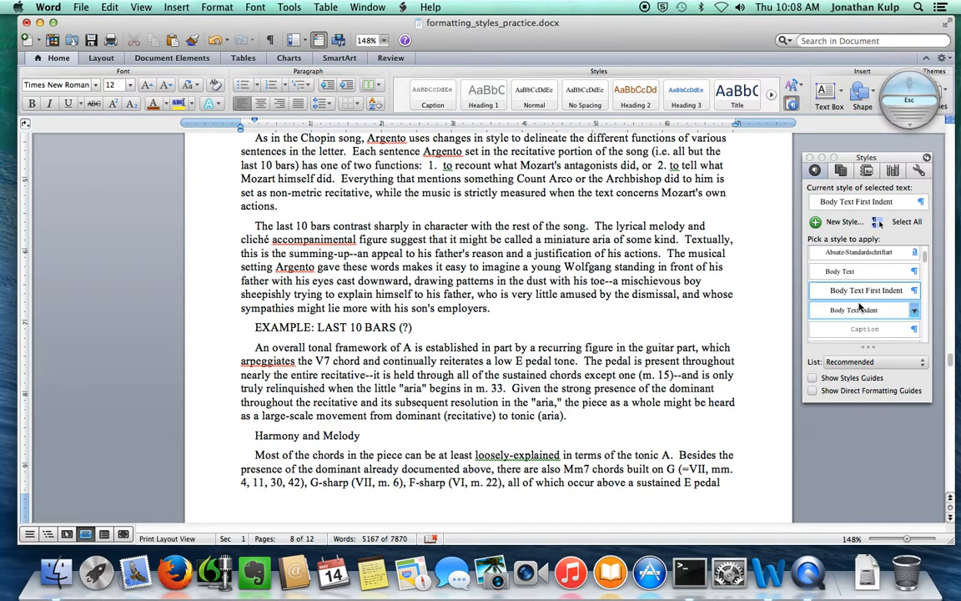
left_click(883, 364)
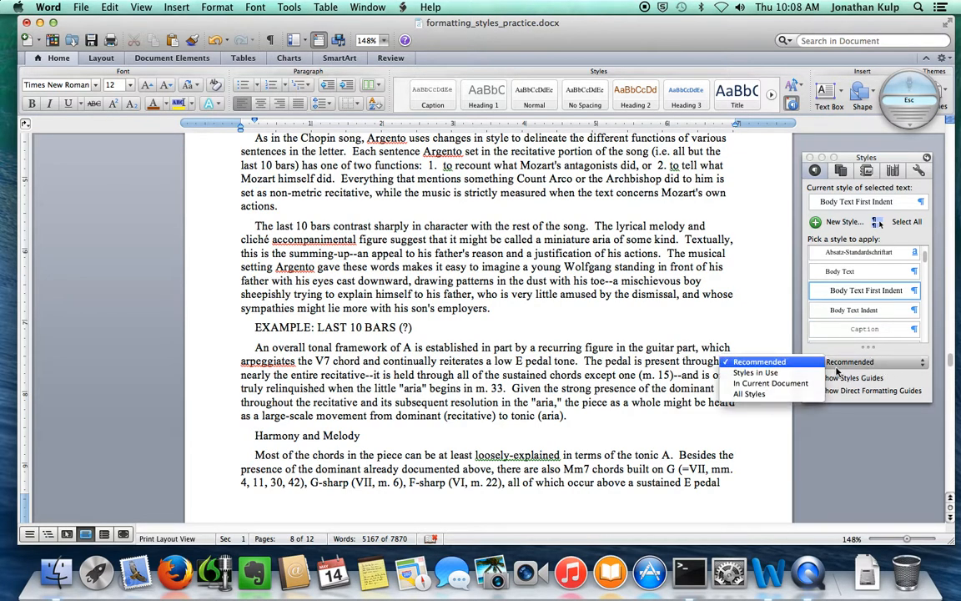
left_click(761, 378)
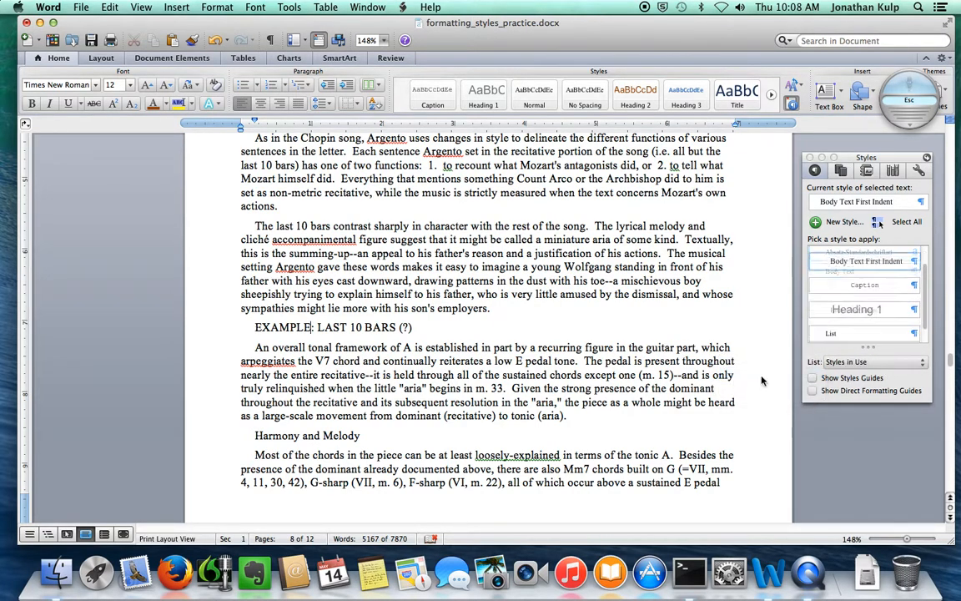
left_click(848, 274)
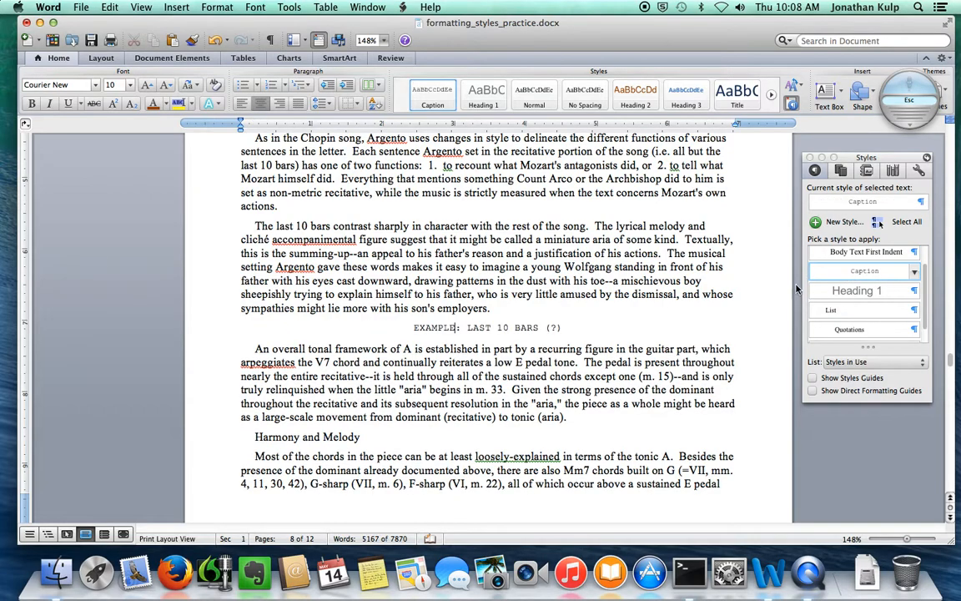
Apply the Heading 2 style to the "Harmony and Melody" line
scroll(436, 430, "down", 2)
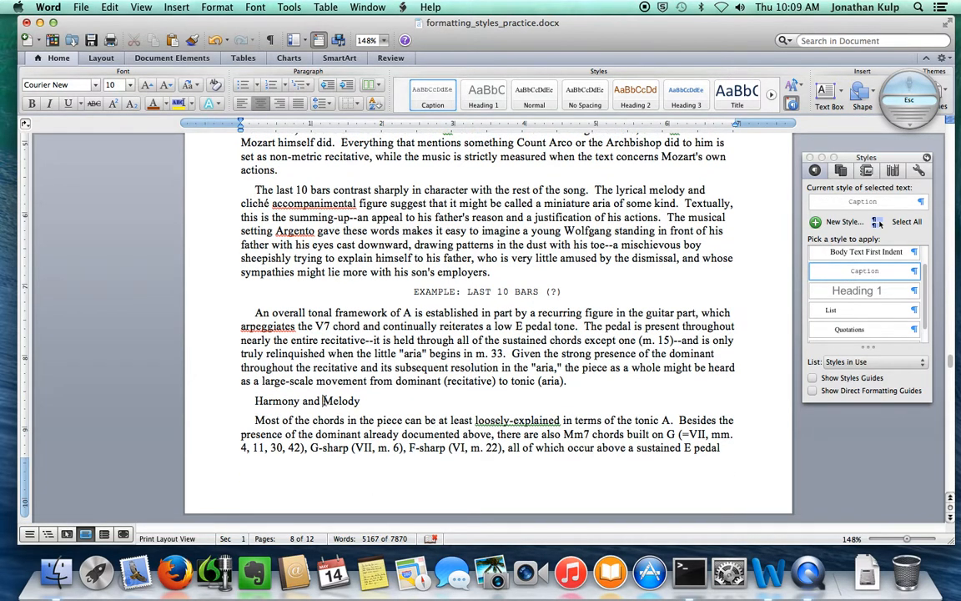
scroll(833, 294, "down", 1)
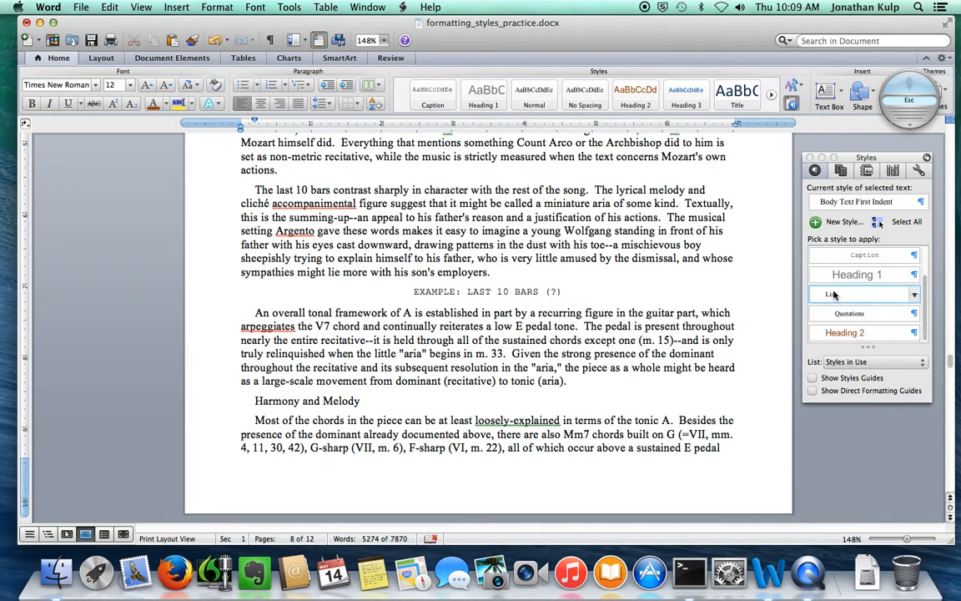
left_click(844, 332)
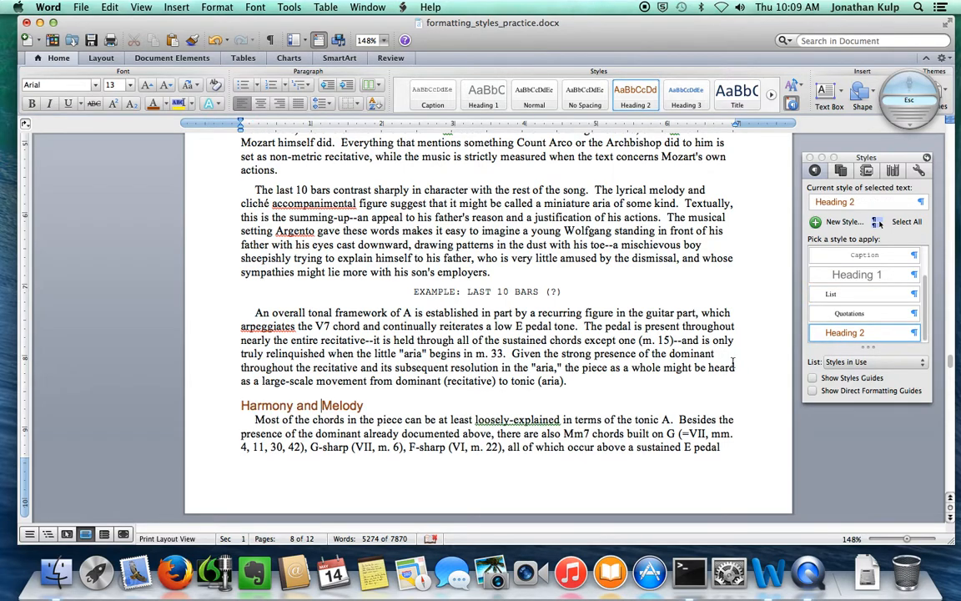
Modify the Heading 2 style so its font color is a gray shade of Text 1
left_click(913, 334)
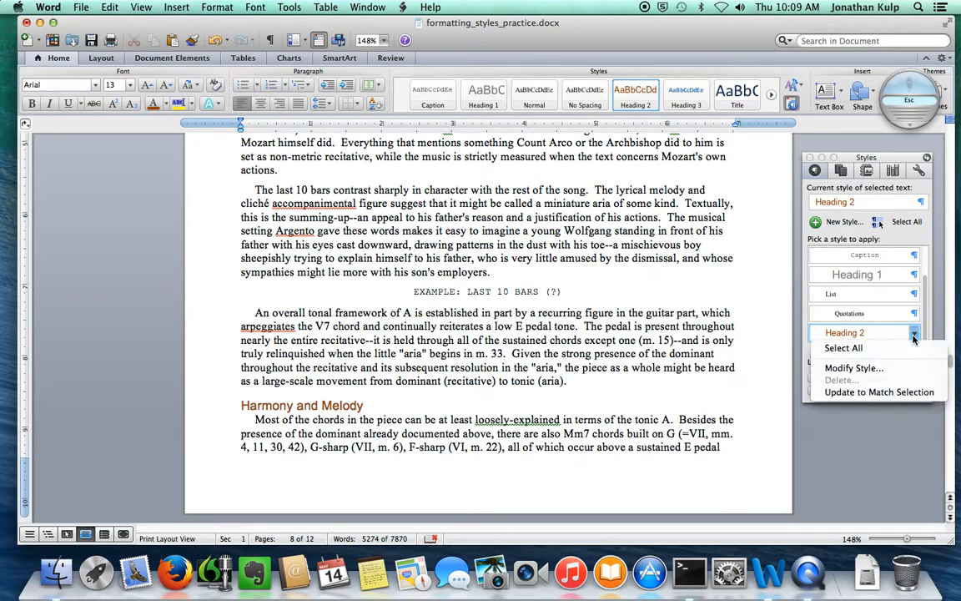
left_click(876, 369)
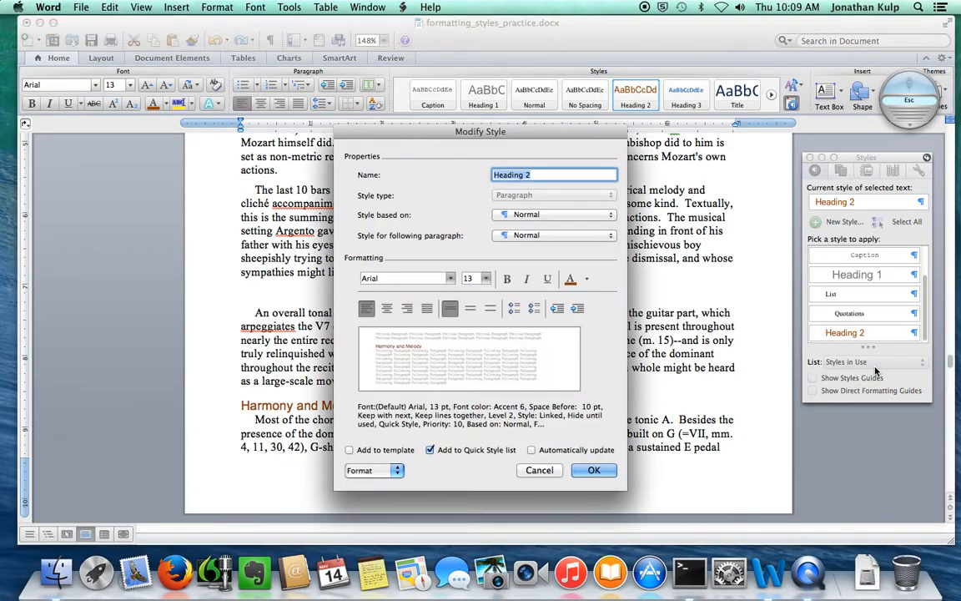
left_click(588, 280)
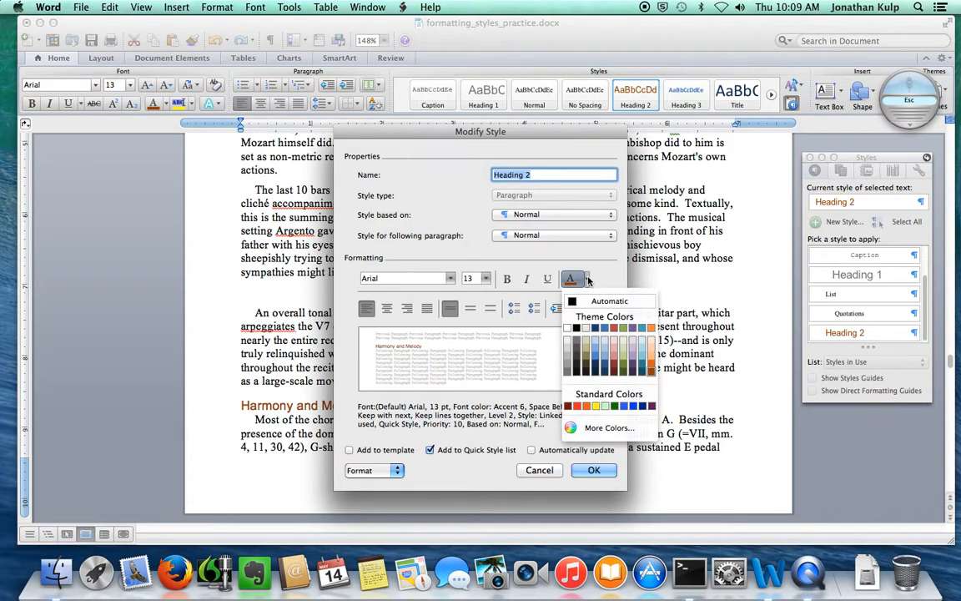
left_click(578, 349)
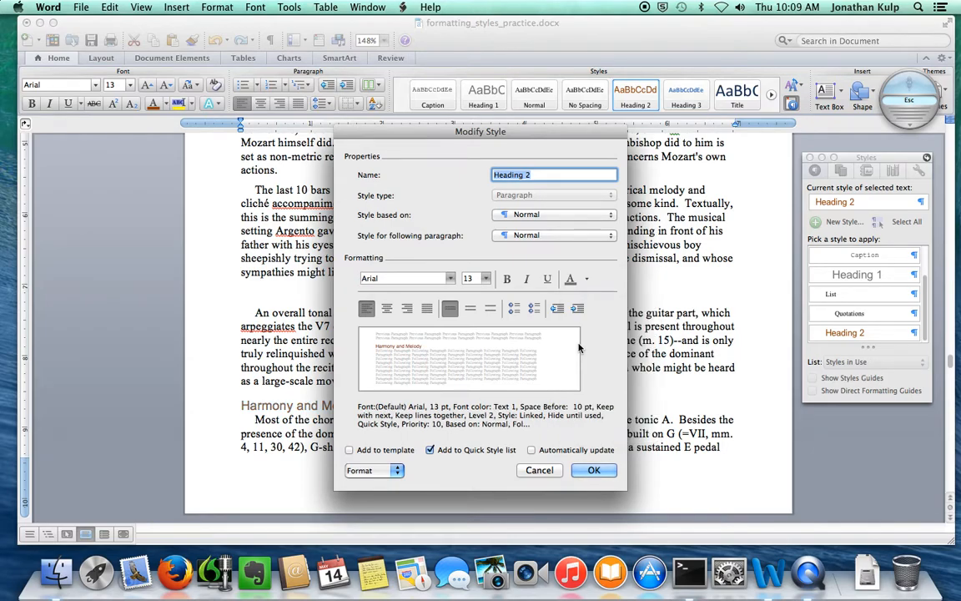
left_click(593, 470)
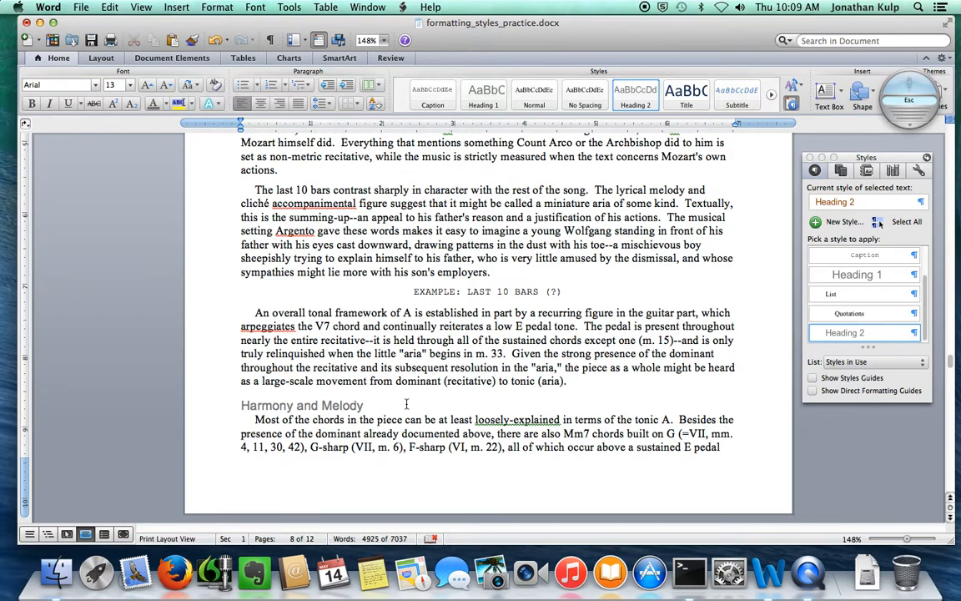
Modify the Heading 2 style again, setting its font size to 14 pt
scroll(403, 402, "down", 5)
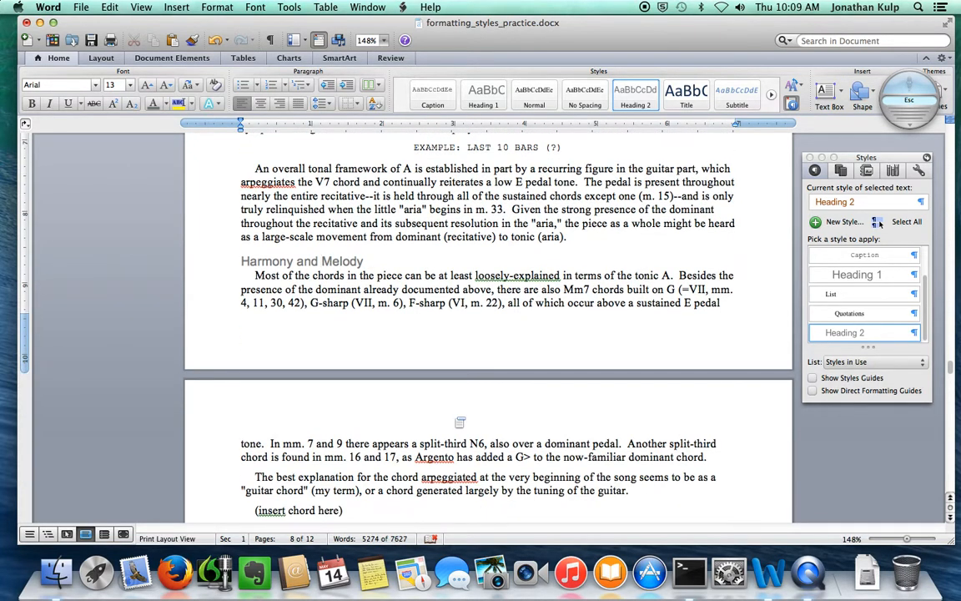
left_click(912, 333)
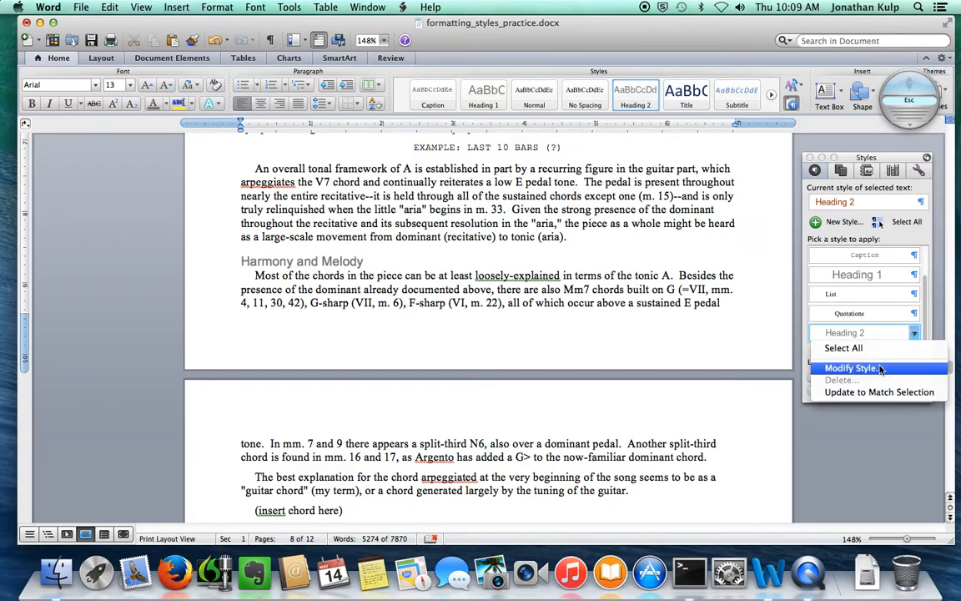
left_click(851, 368)
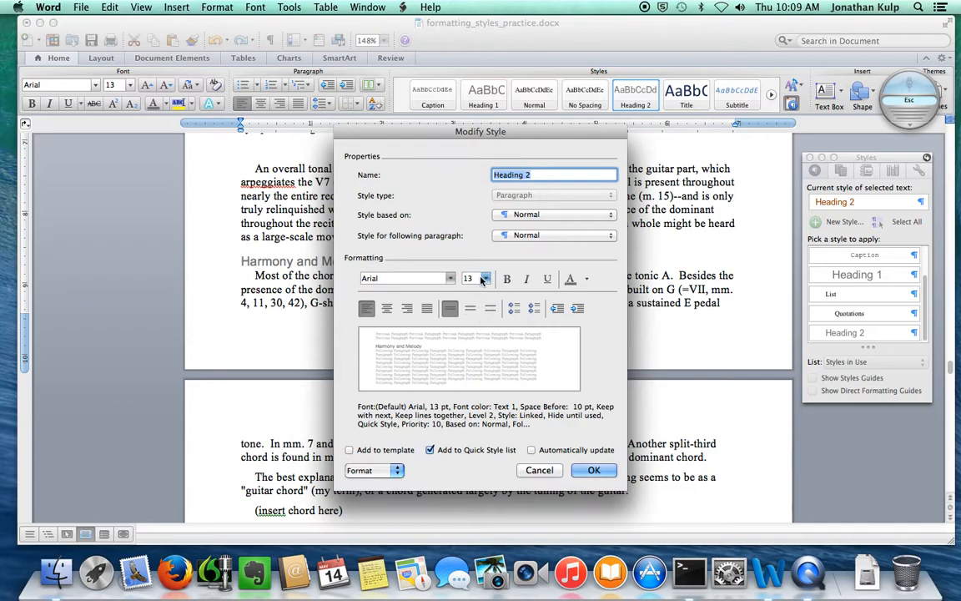
left_click(480, 280)
type("14")
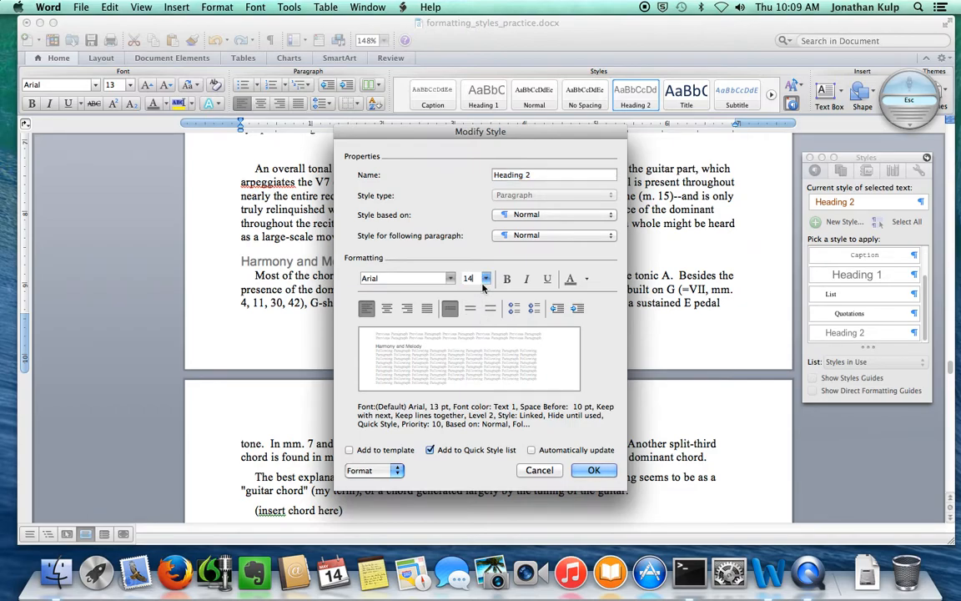
Set the Heading 2 style's paragraph spacing to 12 pt before and 10 pt after, and accept the style changes
left_click(399, 470)
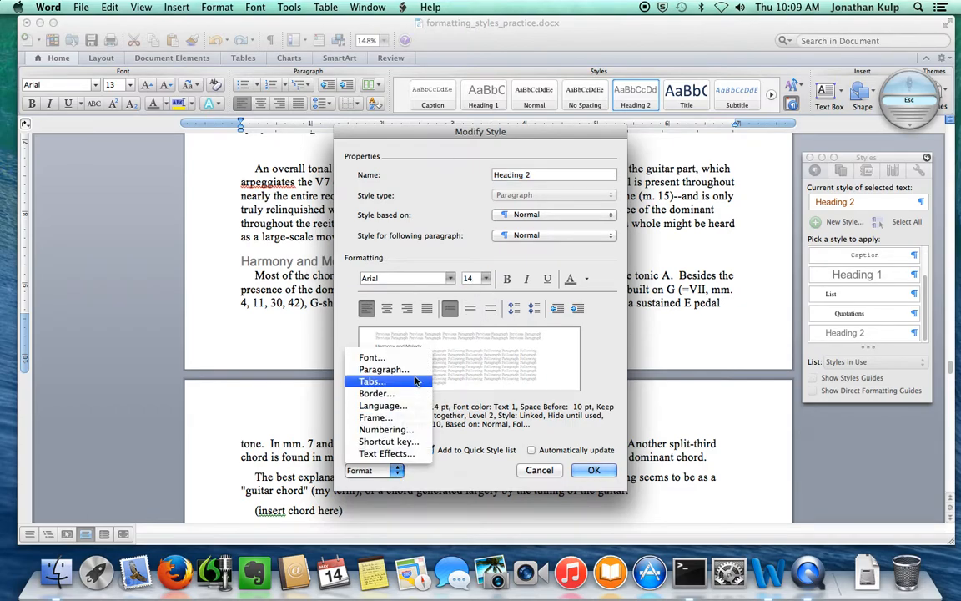
left_click(392, 367)
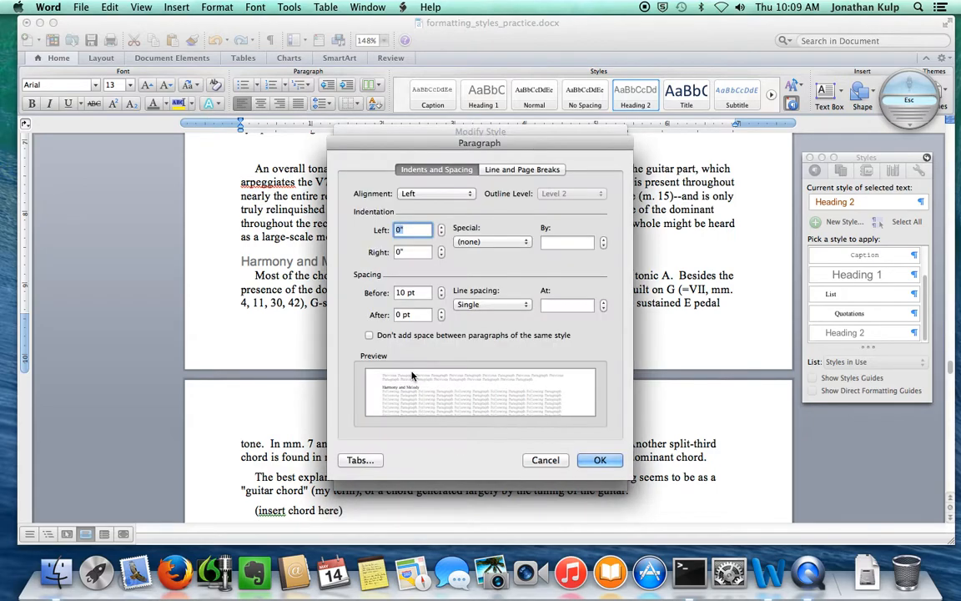
left_click(400, 315)
key("BackSpace")
type("10")
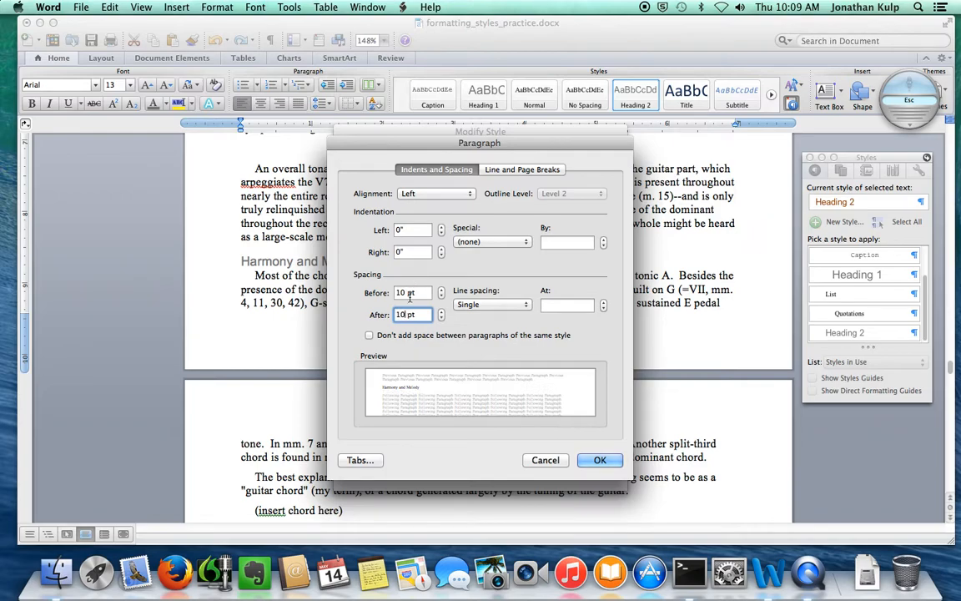
left_click(407, 294)
key("BackSpace")
type("2")
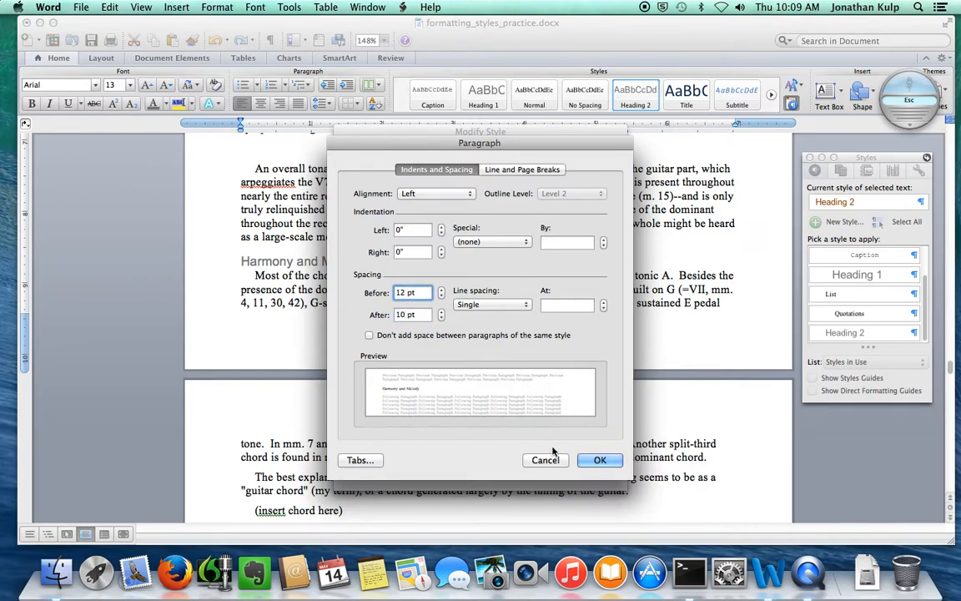
left_click(602, 461)
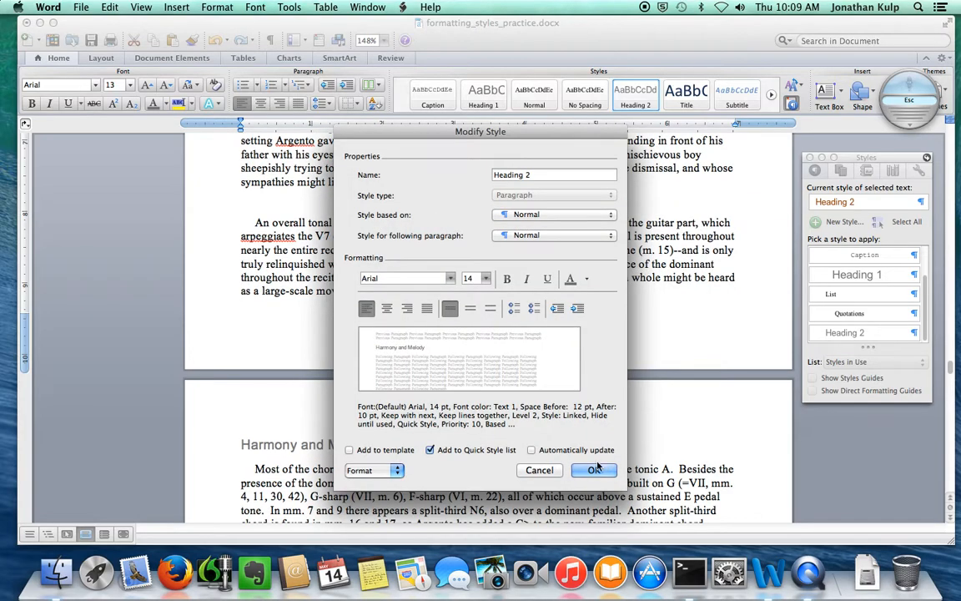
left_click(604, 473)
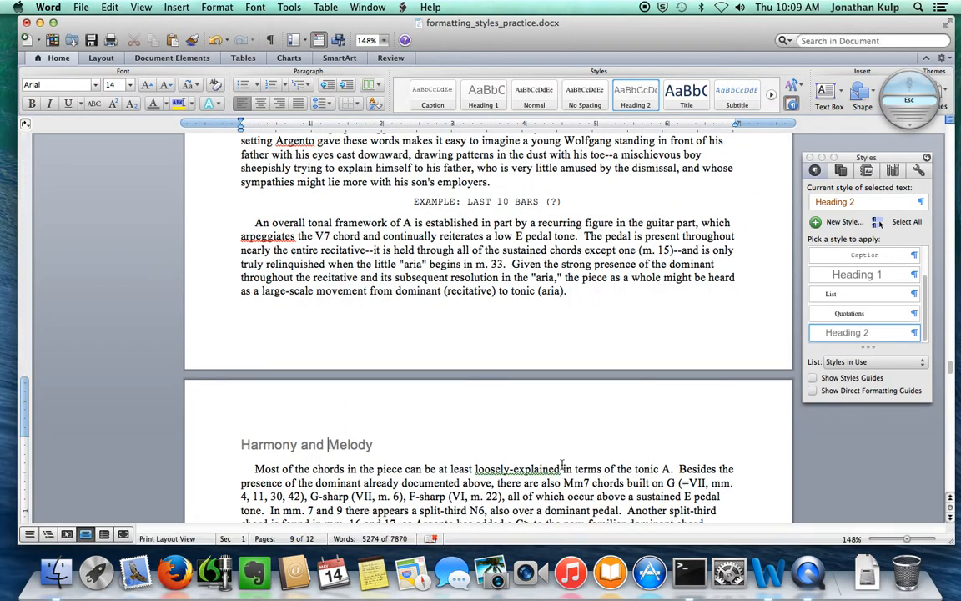
Apply the Caption style to the "(insert chord here)" line and Heading 1 to the "Franz Schubert" line
scroll(562, 465, "down", 12)
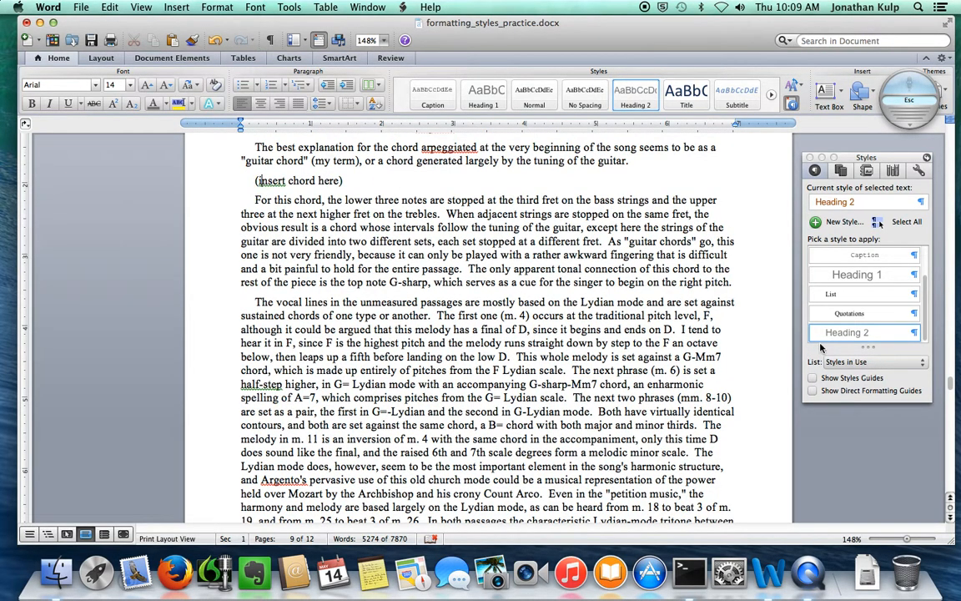
left_click(864, 255)
scroll(423, 392, "down", 18)
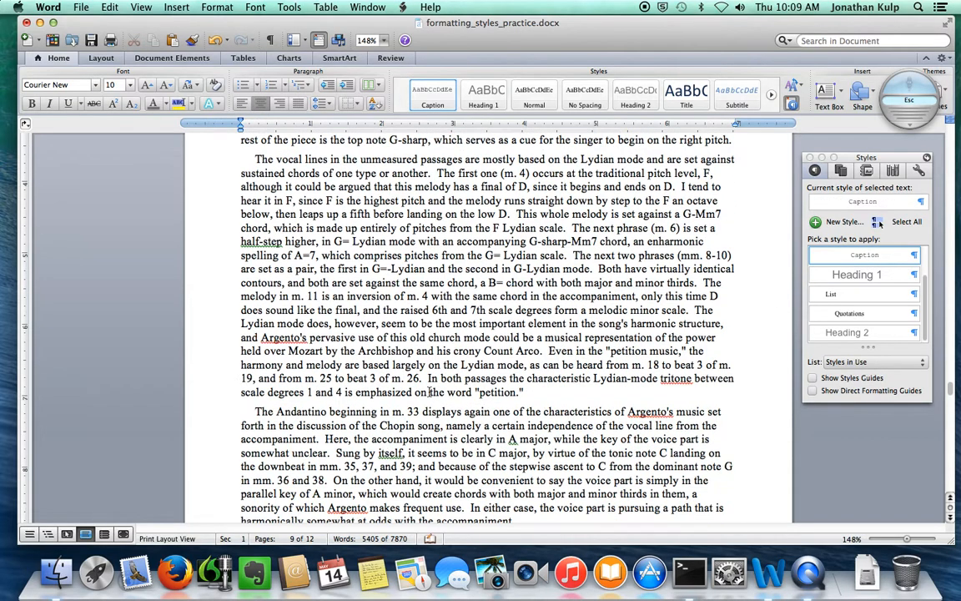
scroll(429, 388, "down", 2)
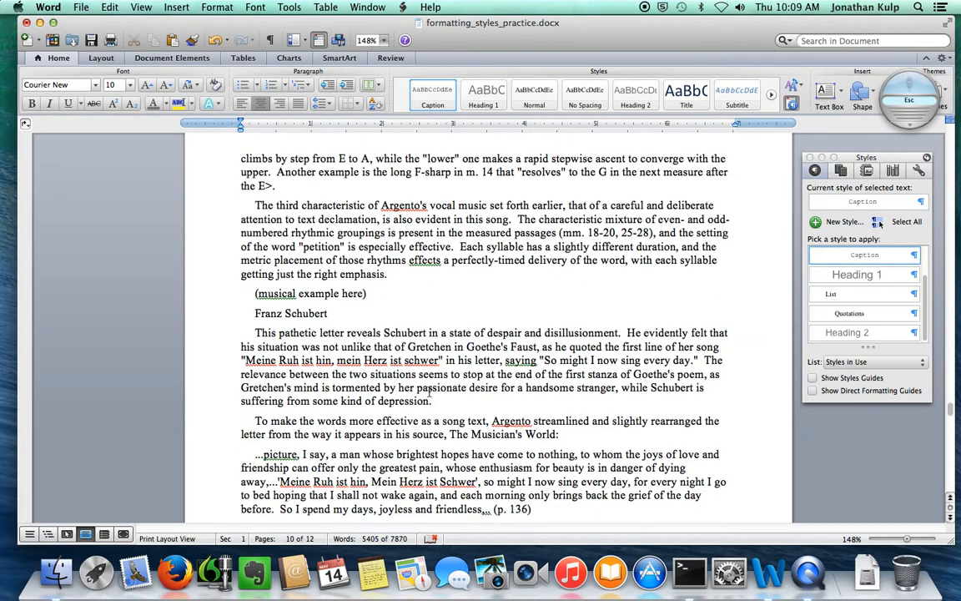
left_click(283, 277)
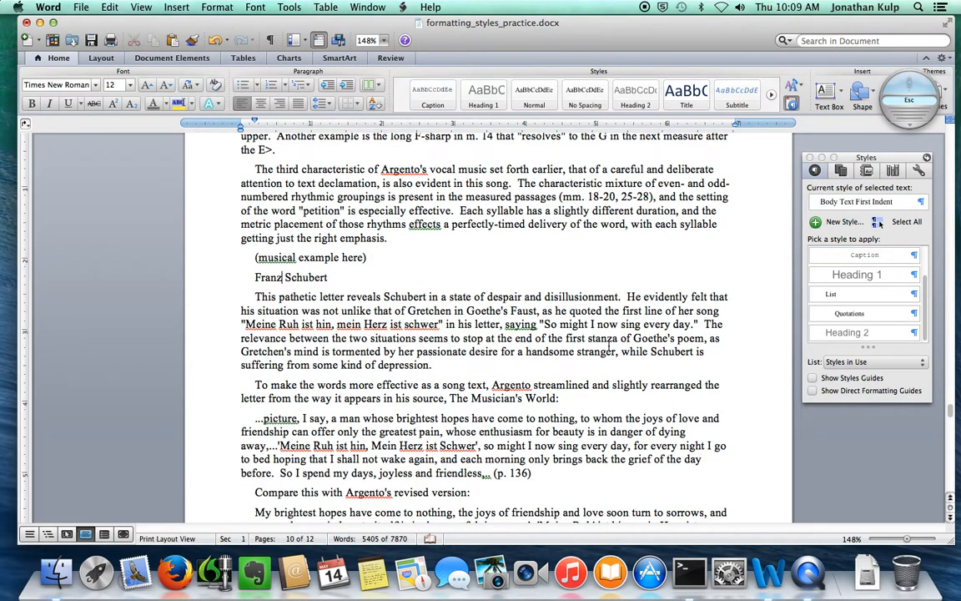
left_click(843, 278)
Apply the Quotations style to the three quoted passages in the Franz Schubert section, from "...picture, I say" through the German excerpt
scroll(556, 372, "down", 3)
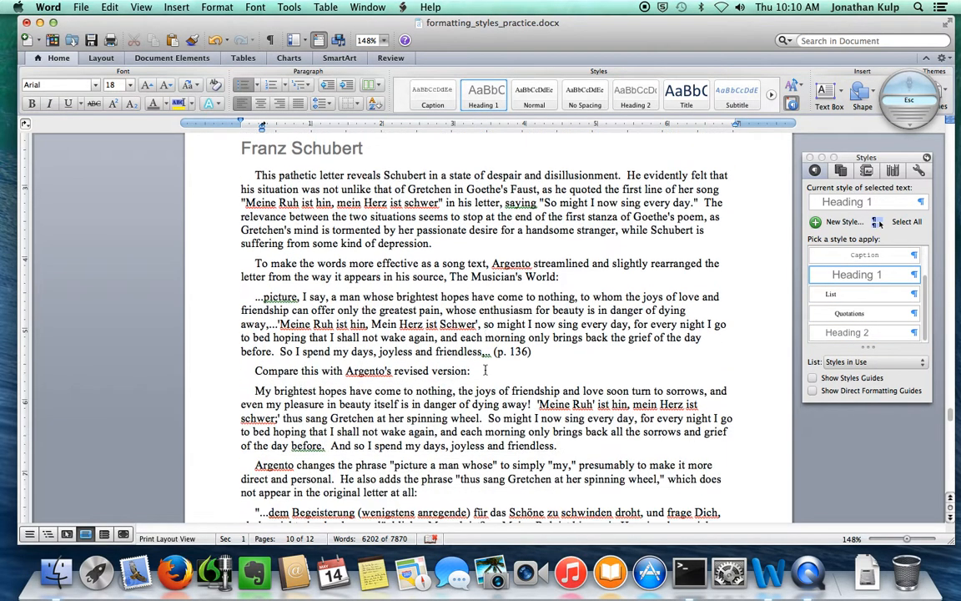
left_click(361, 323)
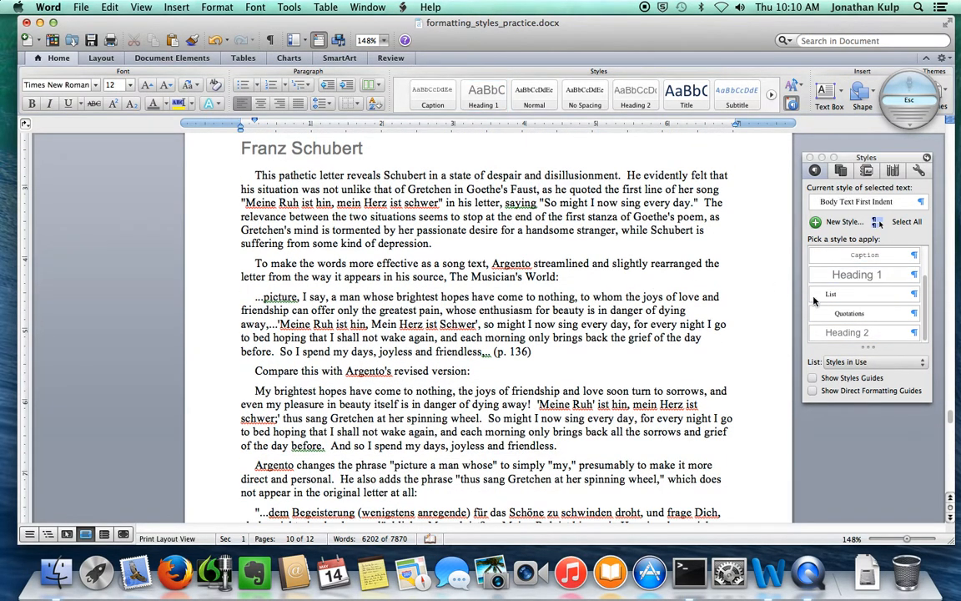
left_click(835, 315)
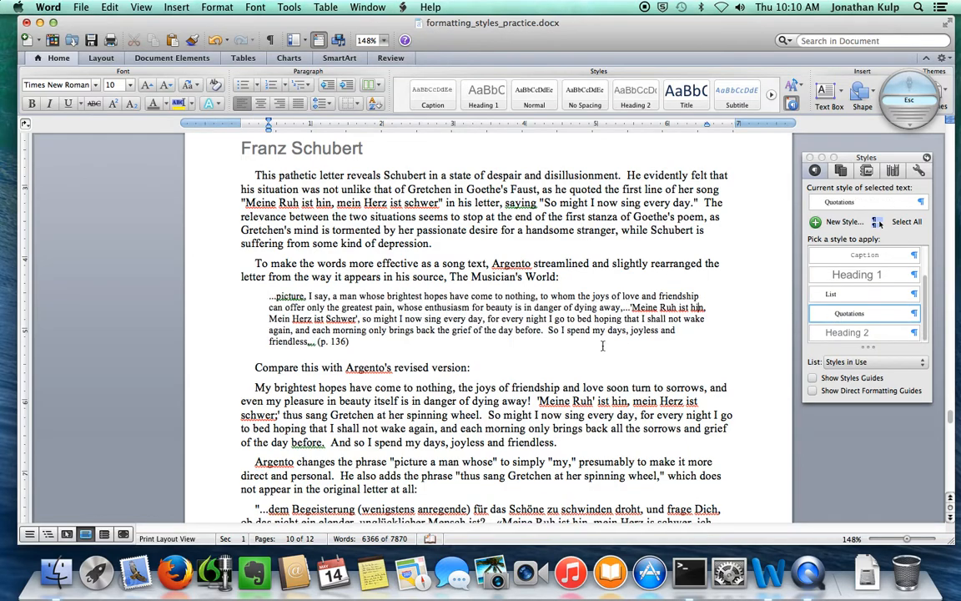
scroll(401, 410, "down", 1)
left_click(384, 406)
key("super+y")
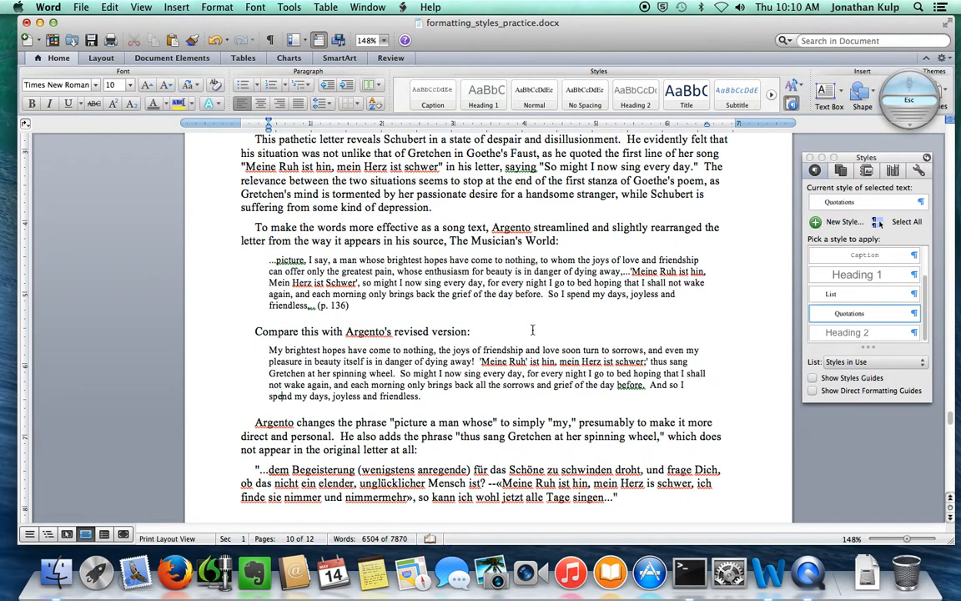
left_click(429, 483)
key("super+y")
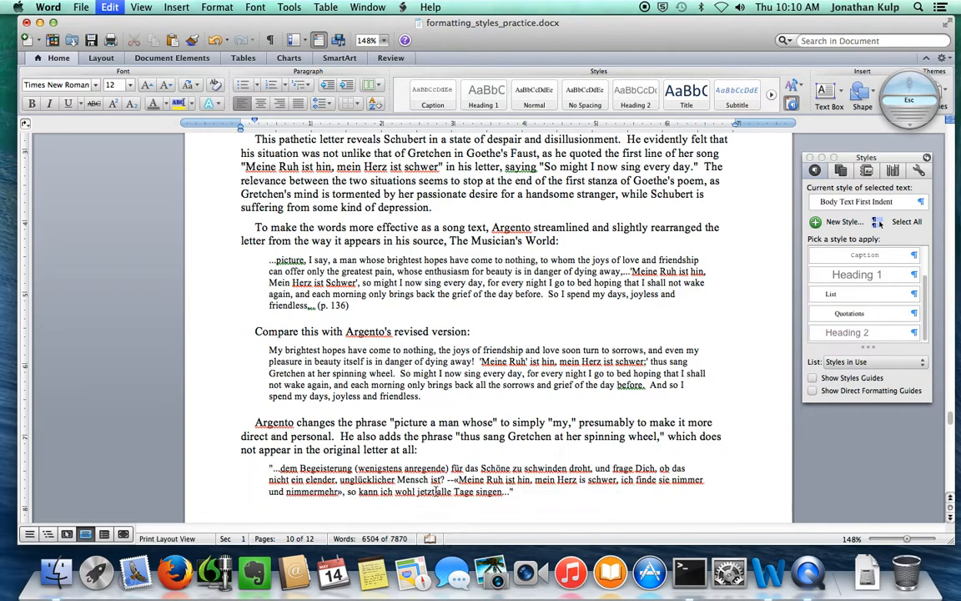
Apply the Heading 2 style to the "Aspects of Form" line
scroll(468, 380, "down", 10)
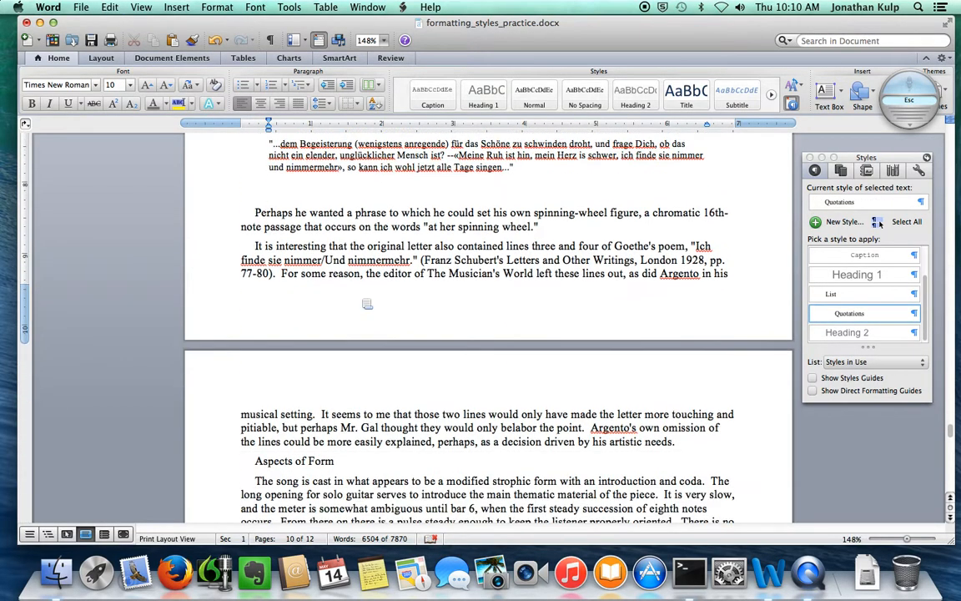
left_click(324, 353)
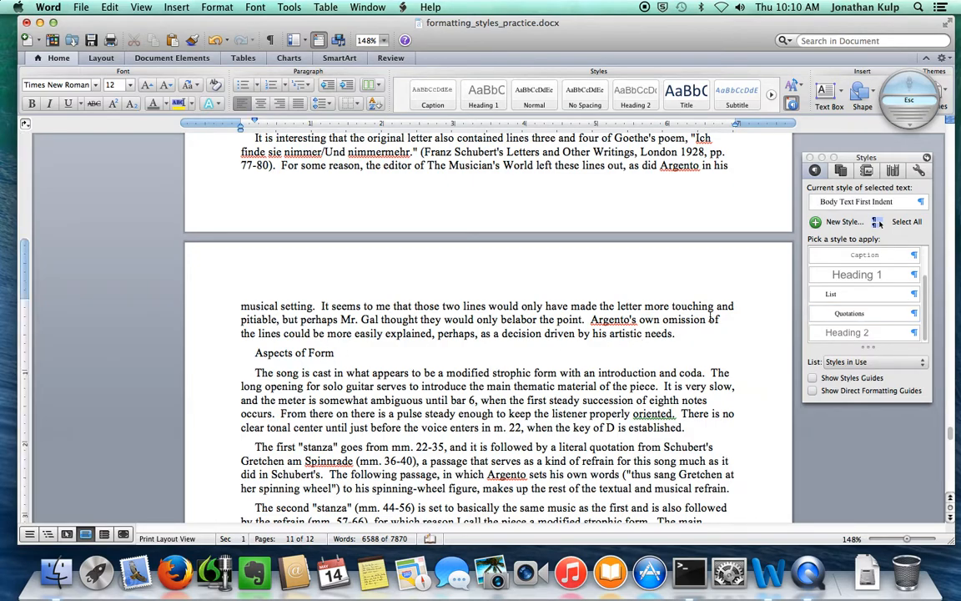
left_click(815, 336)
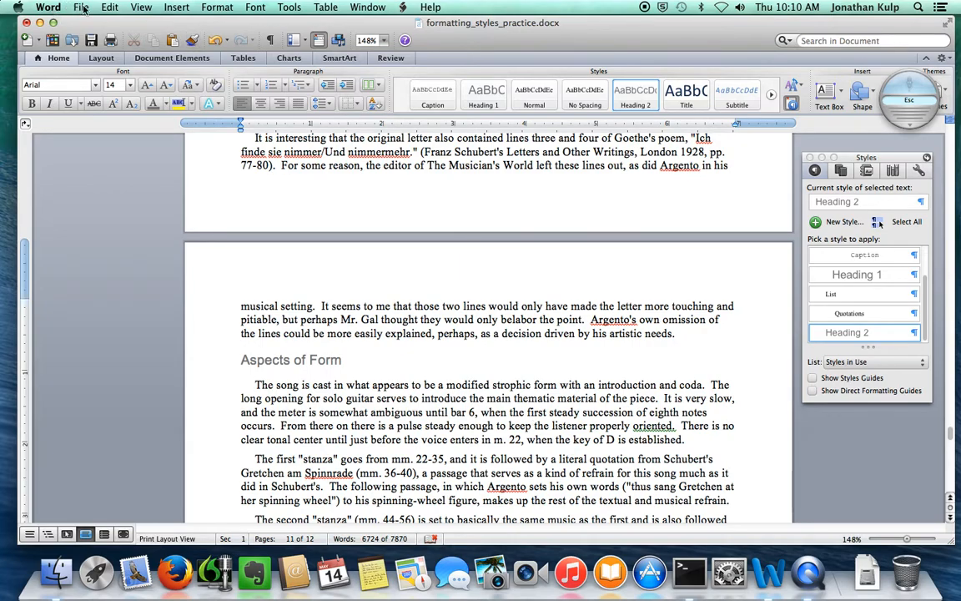
Save a copy of the document in the Documents folder as formatting_styles_done.docx
left_click(81, 7)
left_click(107, 120)
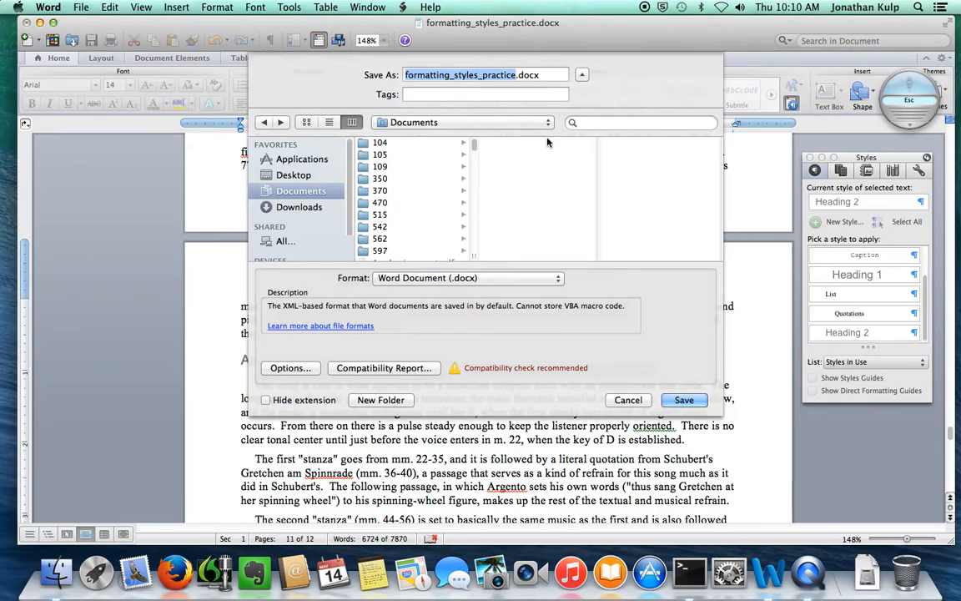
left_click(491, 75)
key("Right")
key("Right")
key("Right")
key("Right")
key("Right")
key("Right")
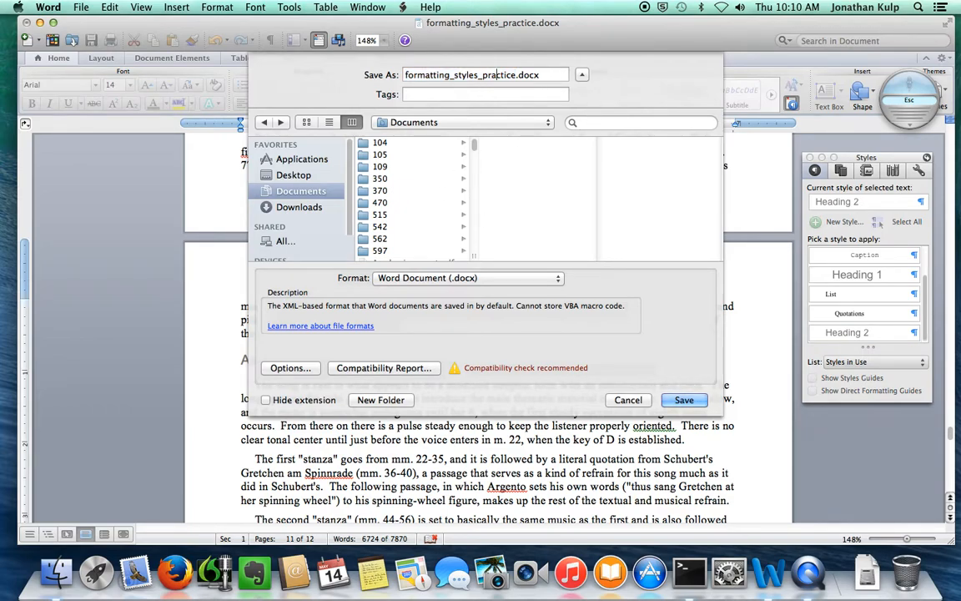
key("BackSpace")
key("BackSpace")
key("BackSpace")
key("BackSpace")
key("BackSpace")
key("BackSpace")
key("BackSpace")
key("BackSpace")
type("done")
key("Return")
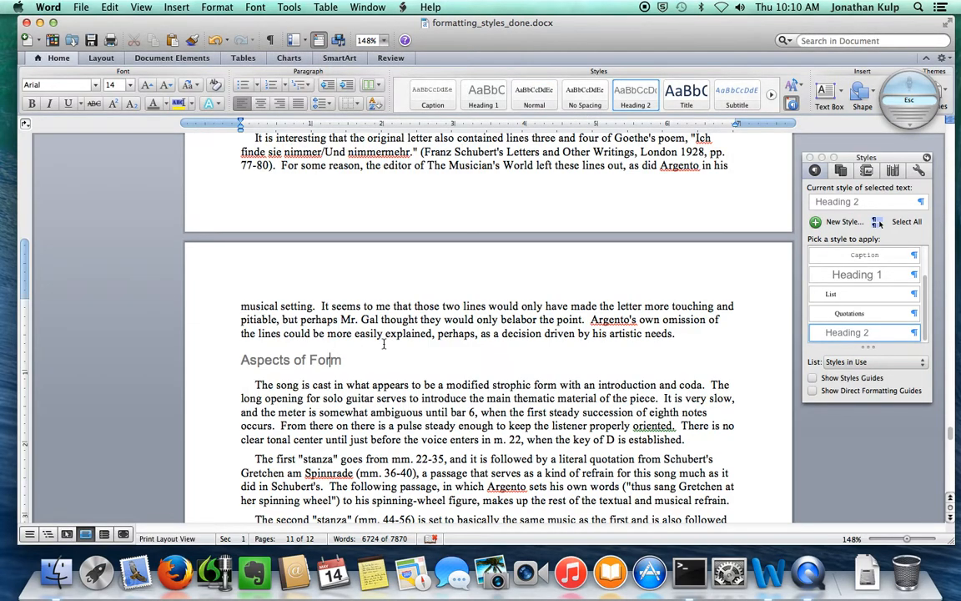
Delete the empty paragraph between the German quotation and the paragraph beginning "Perhaps he wanted a phrase"
scroll(423, 353, "down", 3)
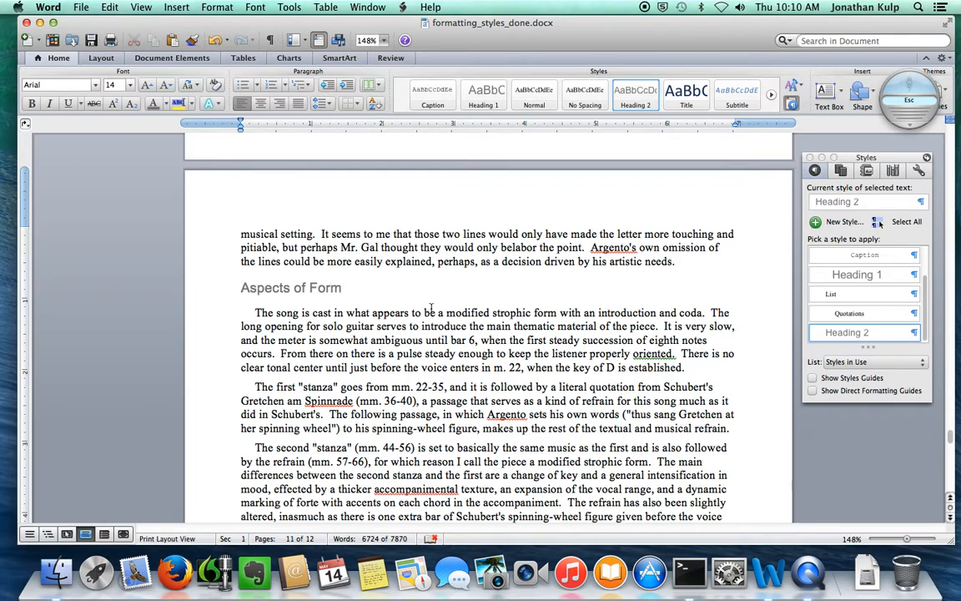
scroll(441, 324, "up", 10)
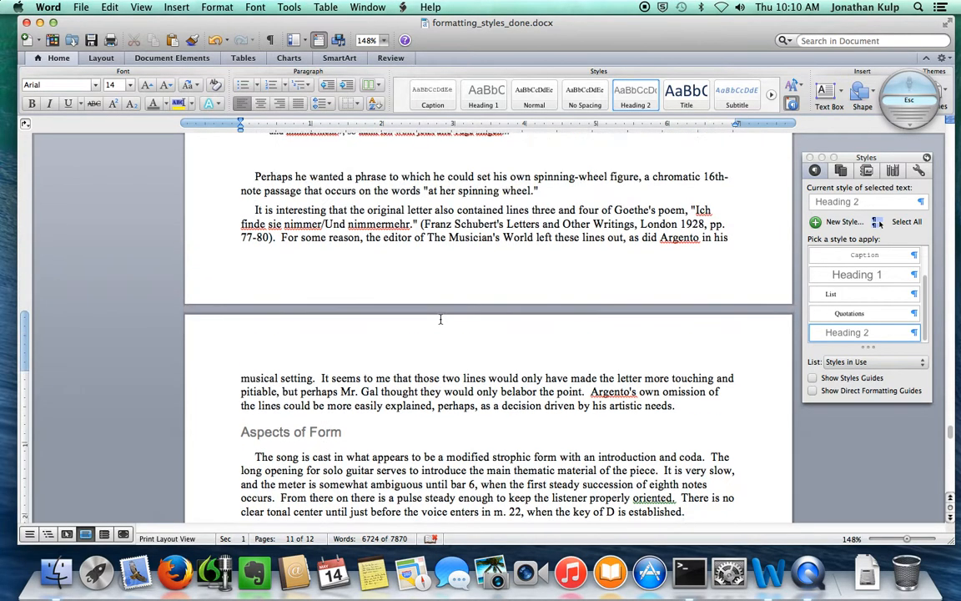
scroll(440, 323, "up", 4)
scroll(418, 346, "down", 5)
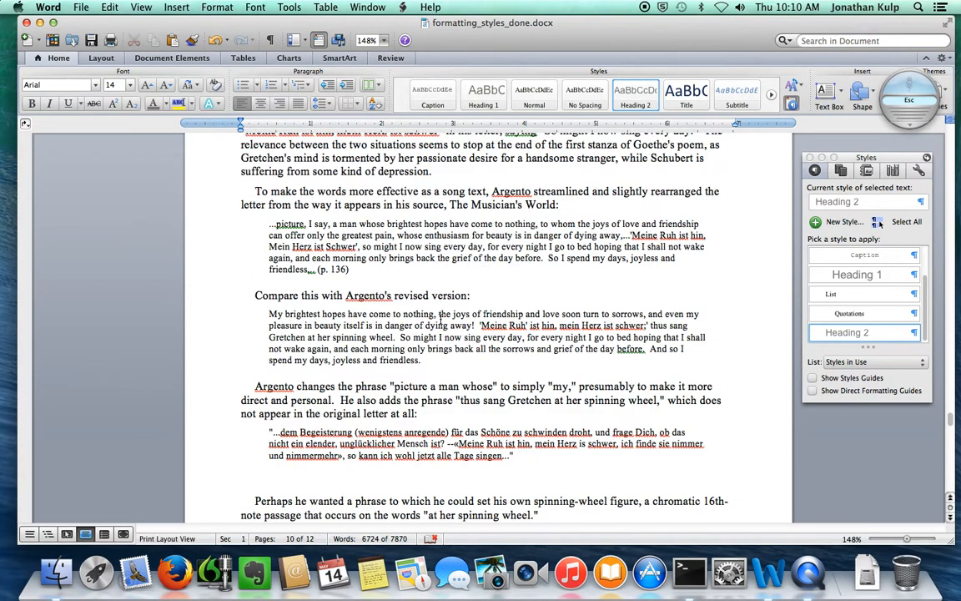
left_click(339, 433)
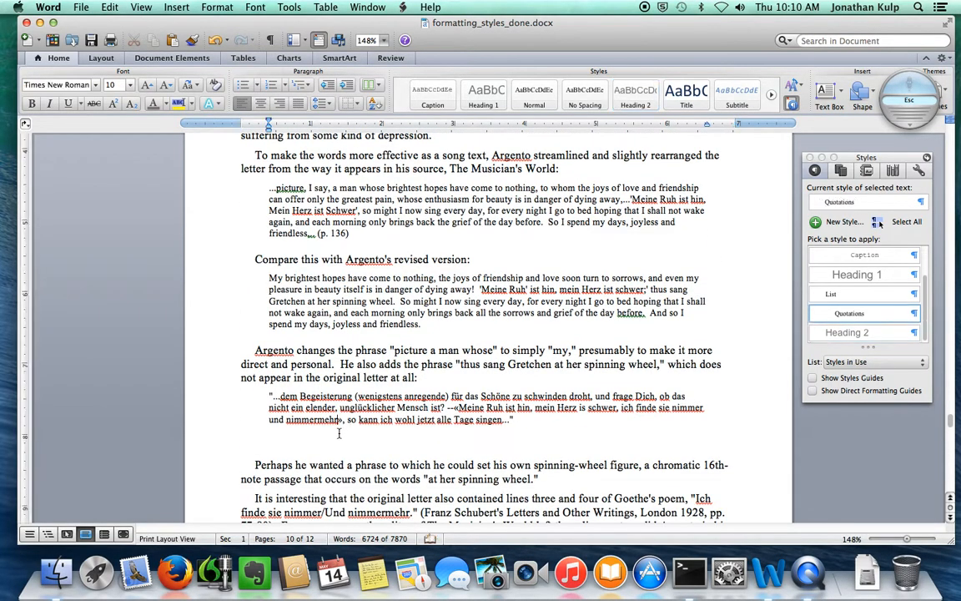
key("Delete")
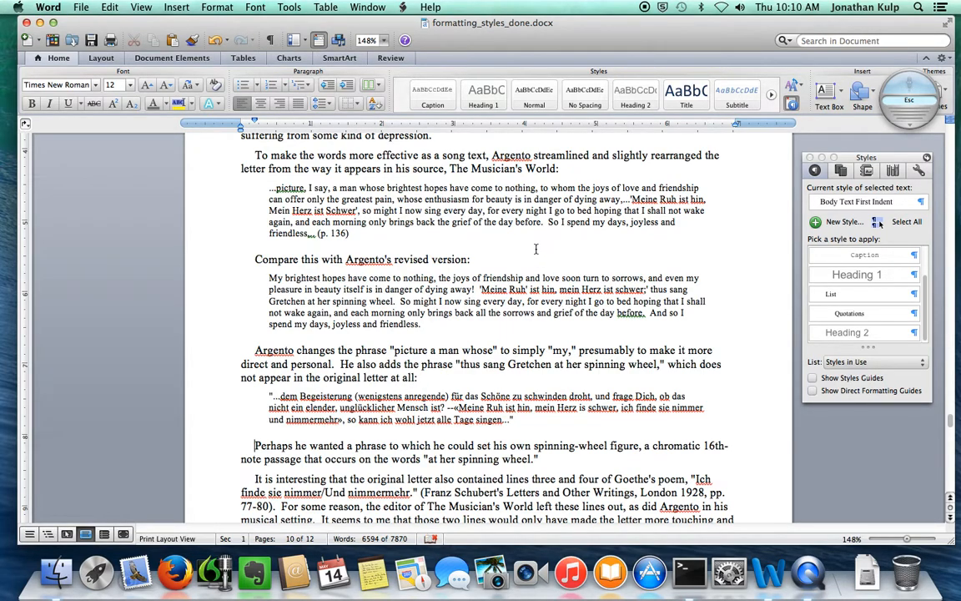
Show the document map pane listing the document's headings beside the text
scroll(536, 249, "up", 15)
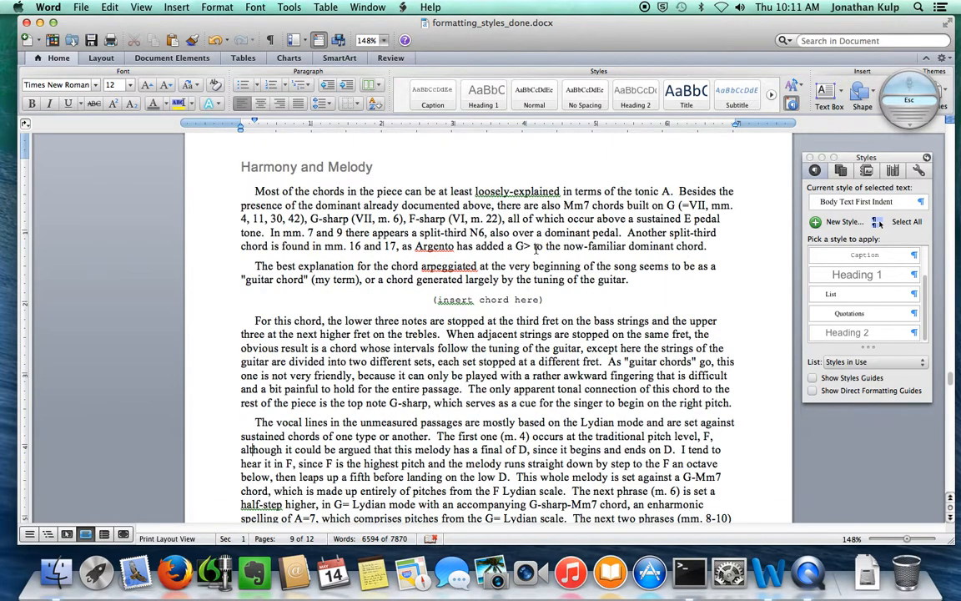
left_click(140, 7)
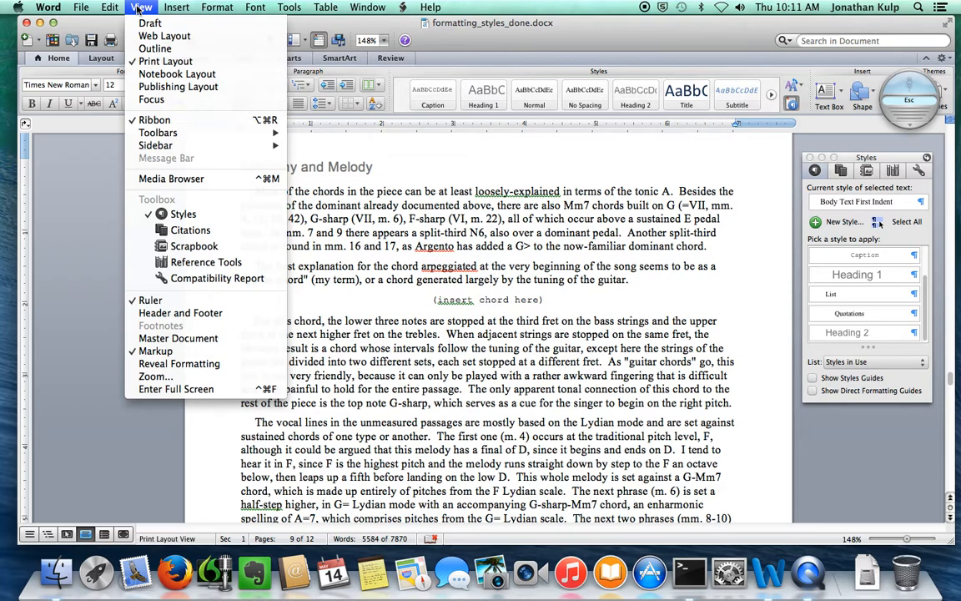
mouse_move(176, 143)
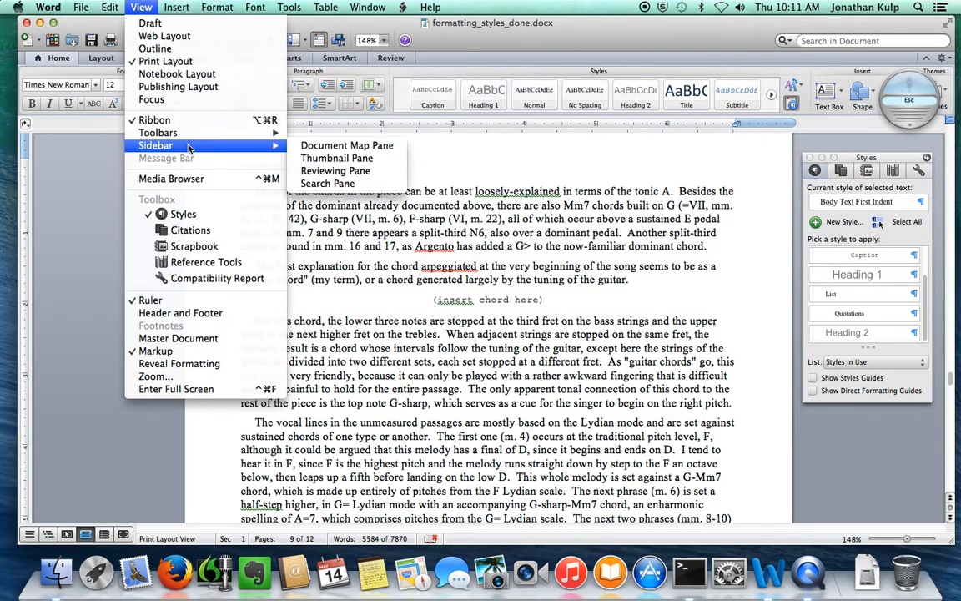
left_click(295, 147)
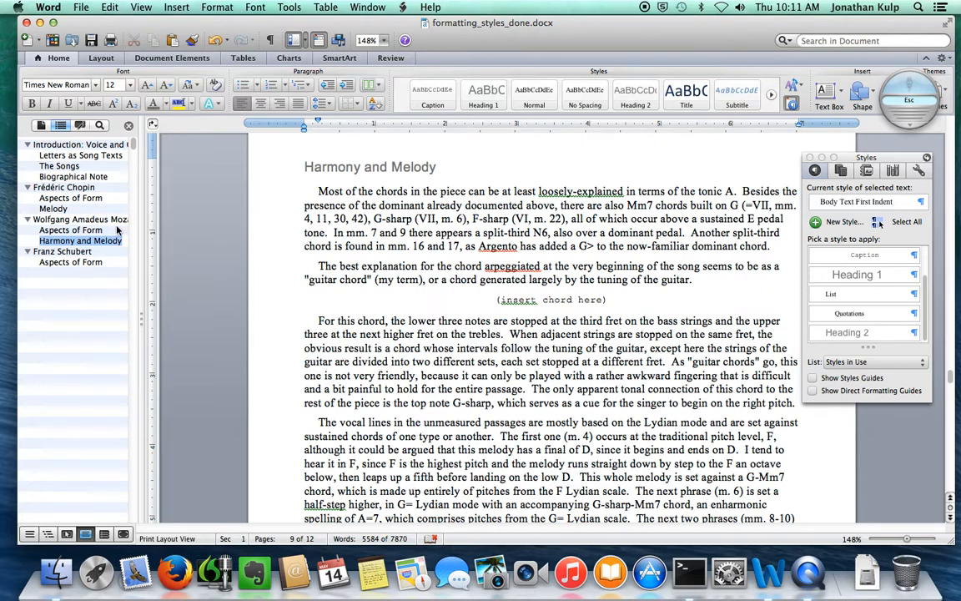
Jump between The Songs, Letters as Song Texts and Biographical Note sections through the document map, and view its heading-level options
left_click(66, 166)
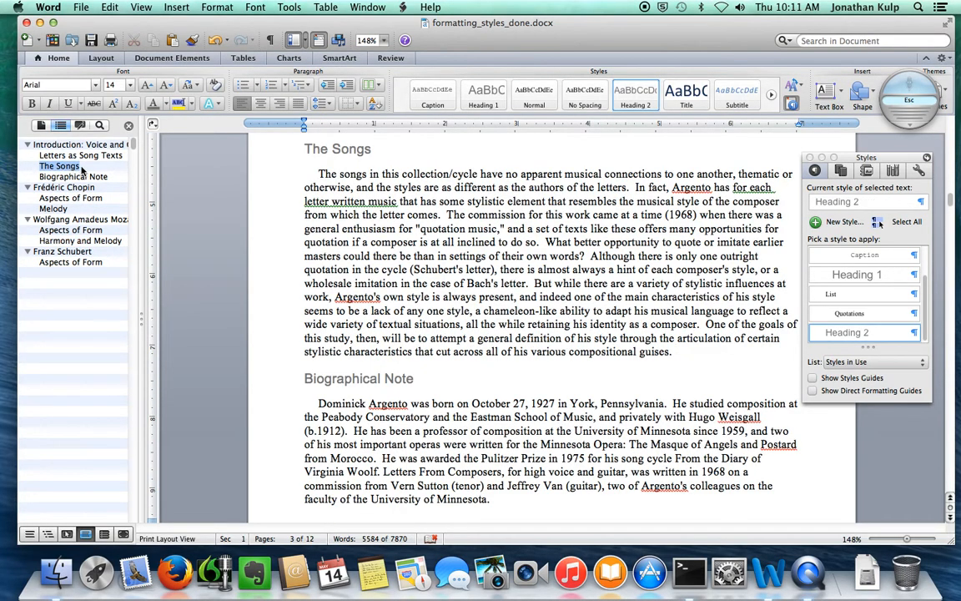
left_click(85, 156)
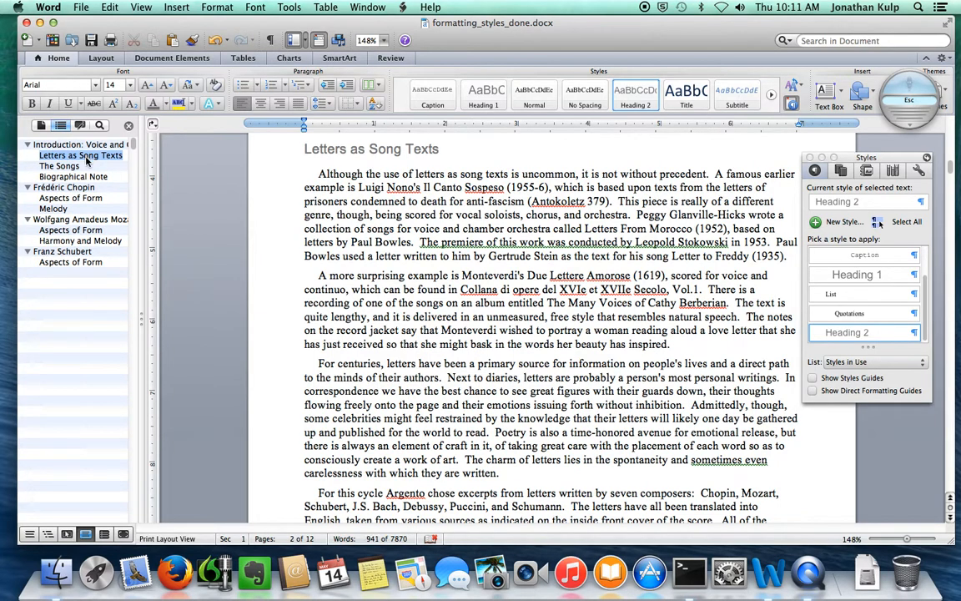
left_click(75, 177)
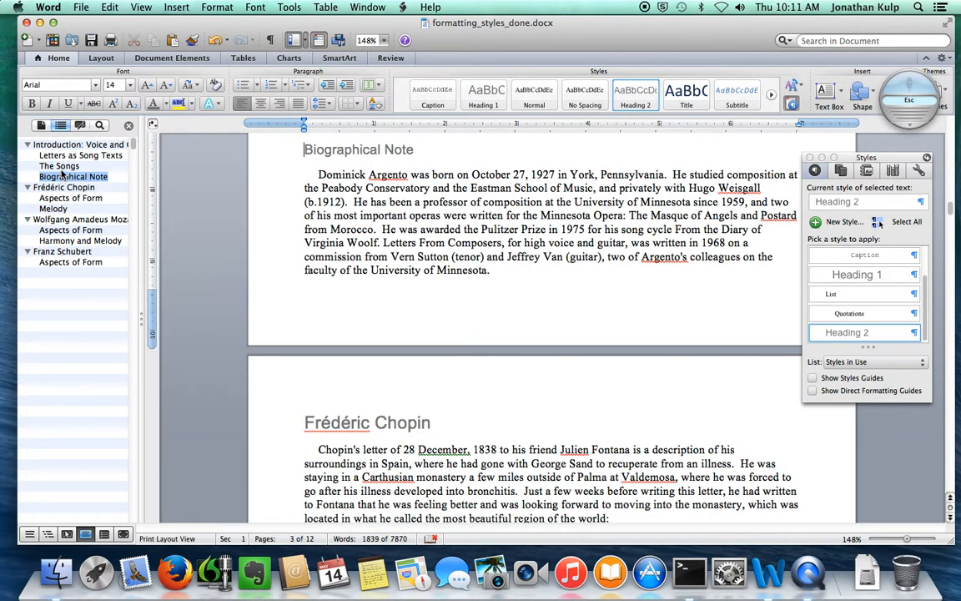
left_click(60, 166)
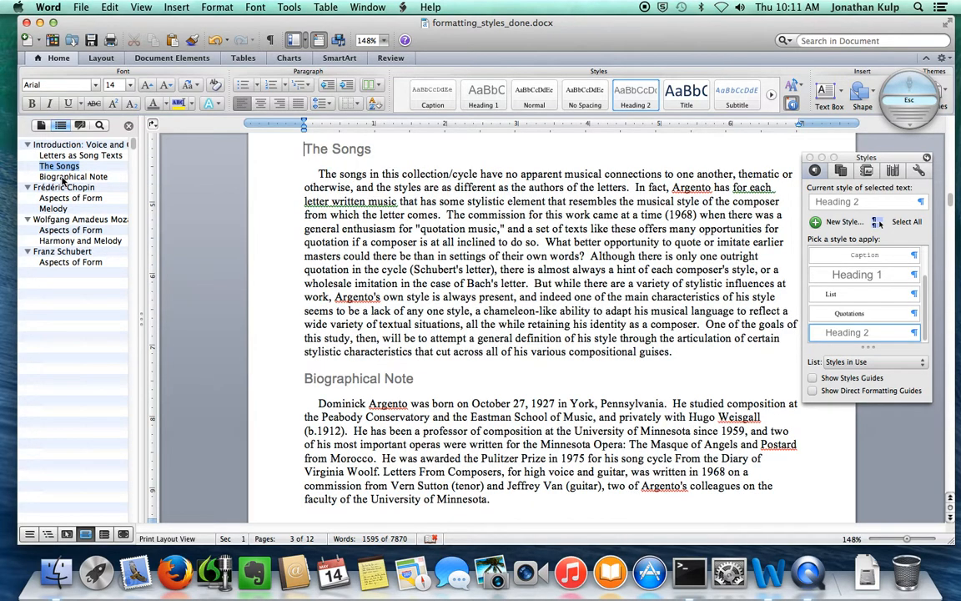
left_click(67, 177)
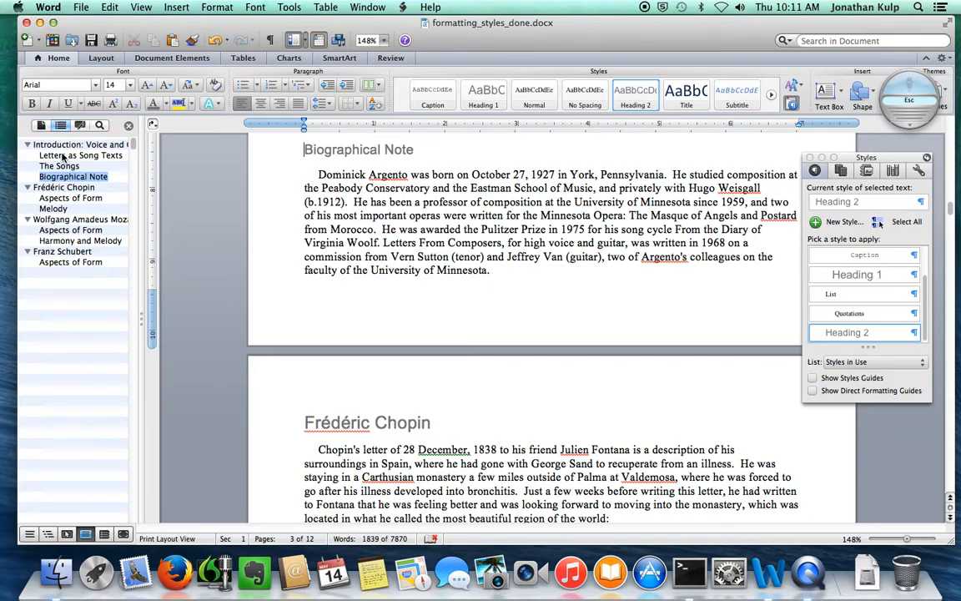
right_click(44, 177)
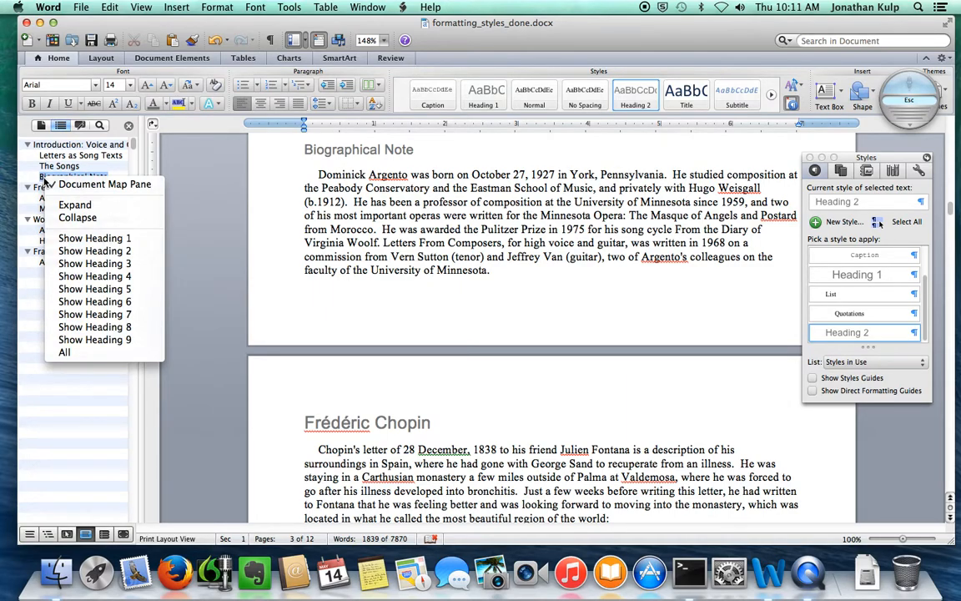
left_click(56, 162)
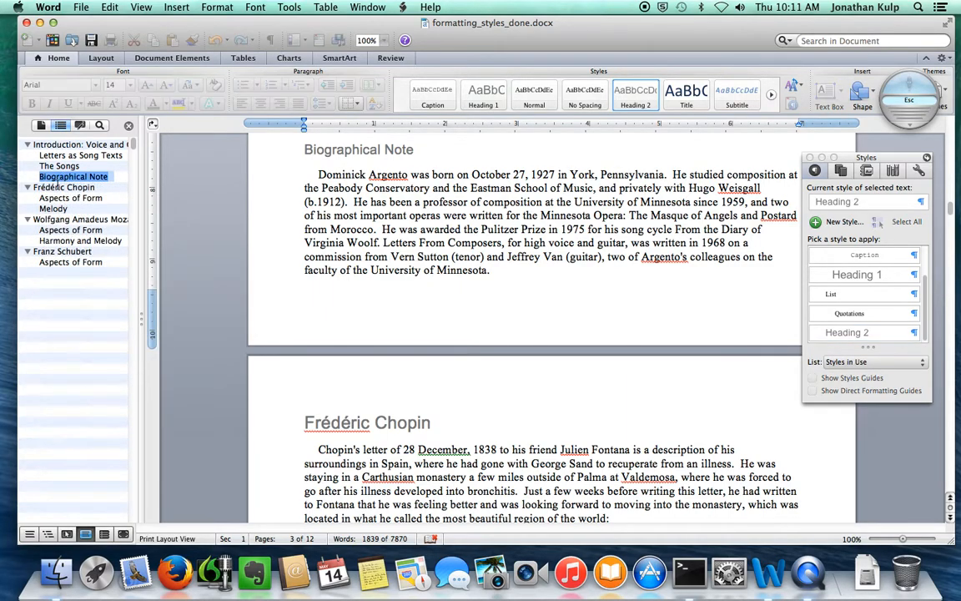
left_click(56, 177)
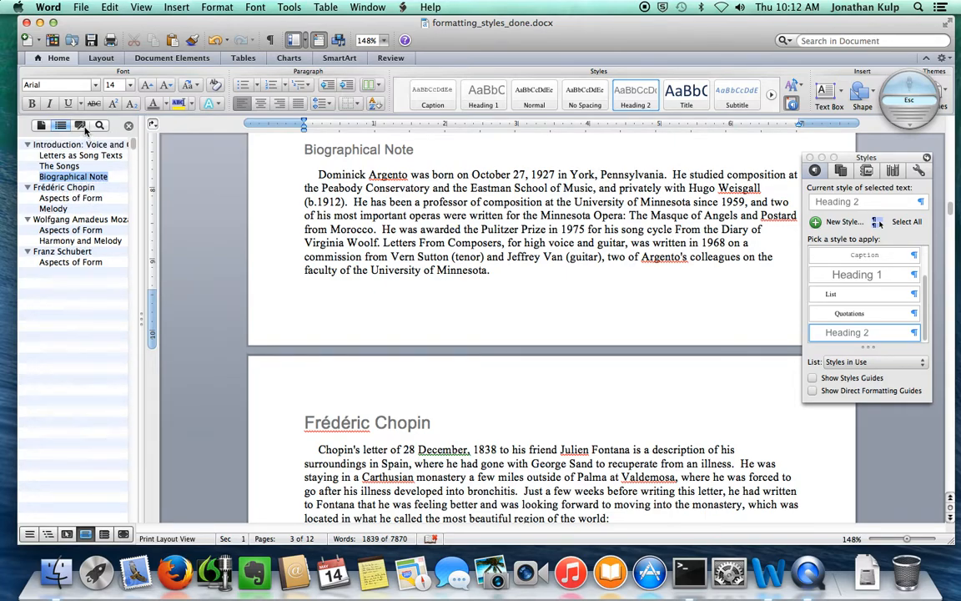
View the Reviewing and Thumbnails panes, and go to the Franz Schubert heading through the document map
left_click(80, 125)
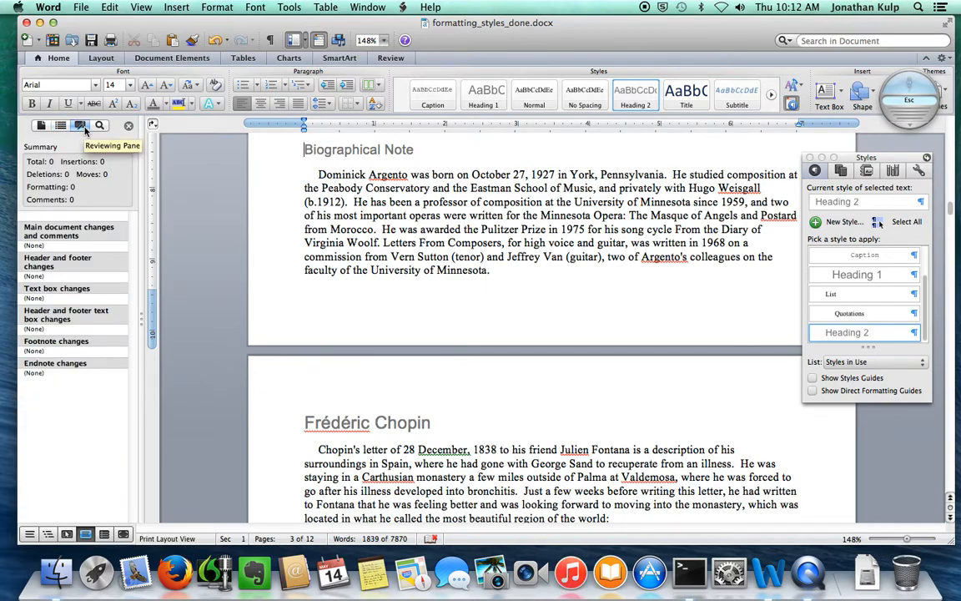
left_click(61, 125)
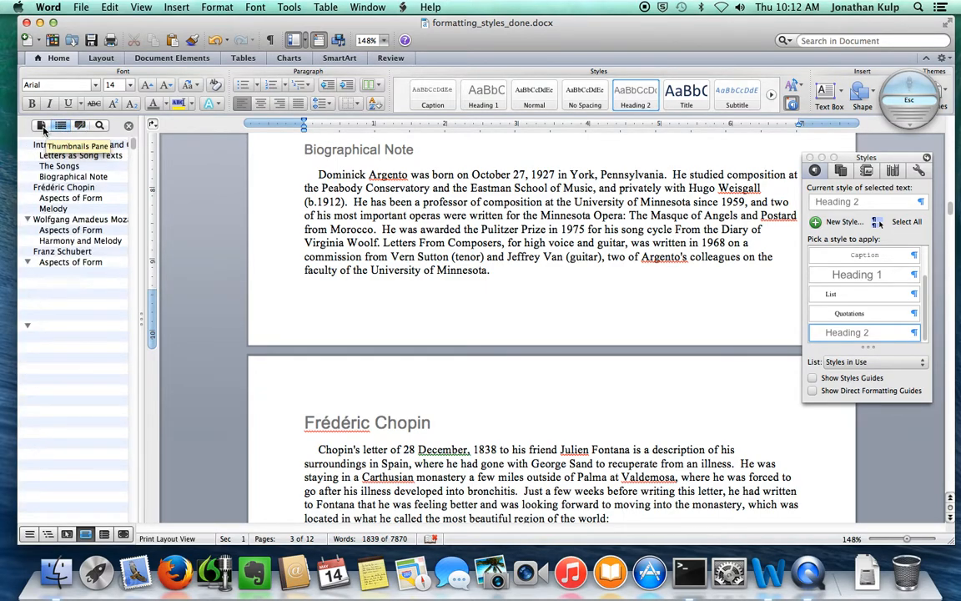
left_click(41, 126)
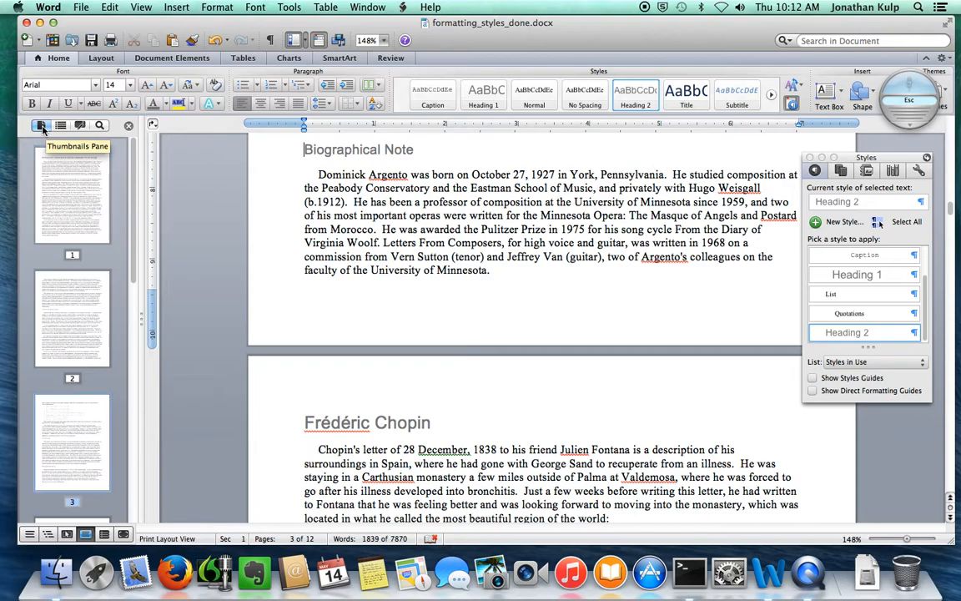
left_click(61, 126)
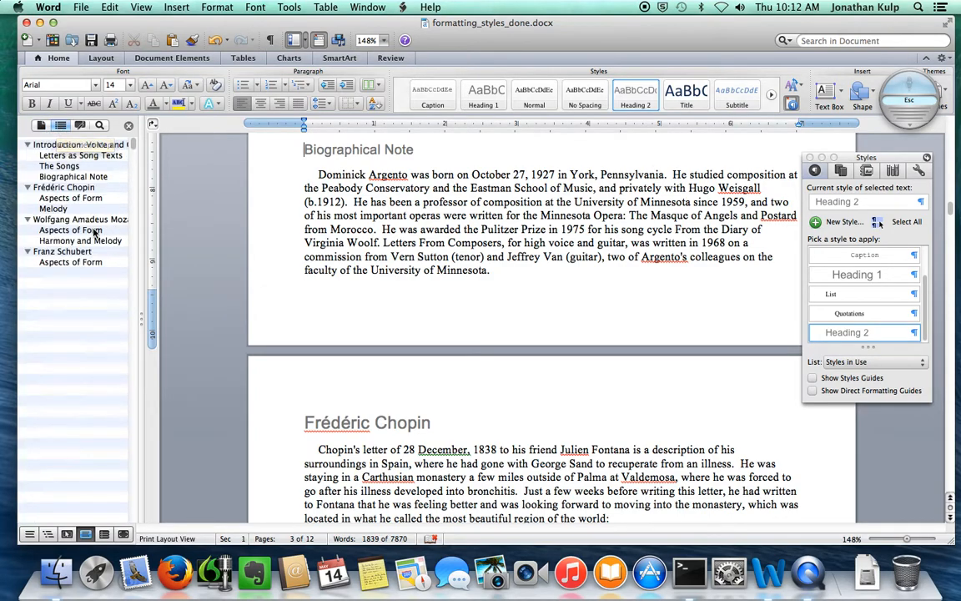
left_click(75, 250)
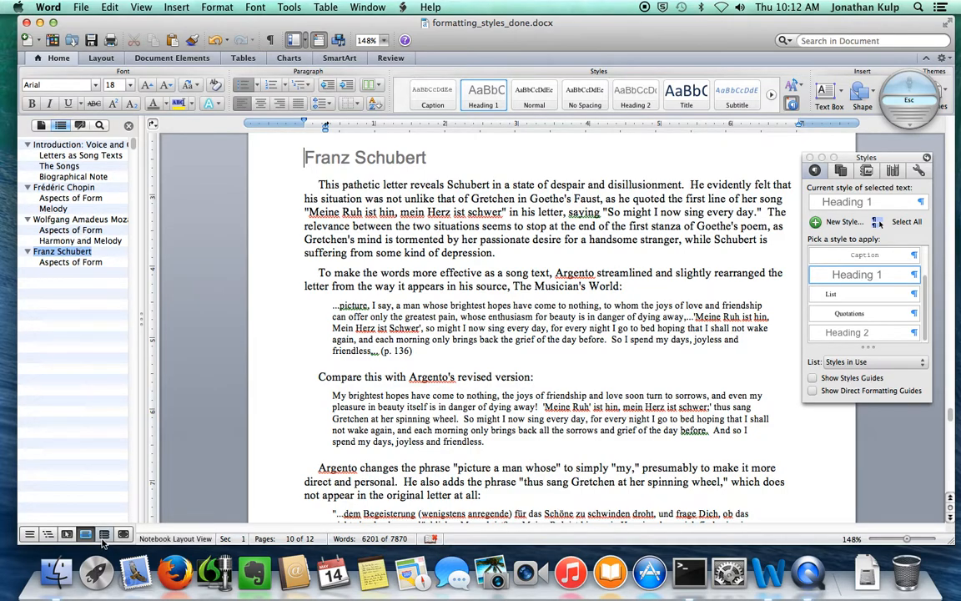
View the document in Draft and Outline views, and check the Notebook and Publishing Layout options, staying in Print Layout without converting
left_click(30, 535)
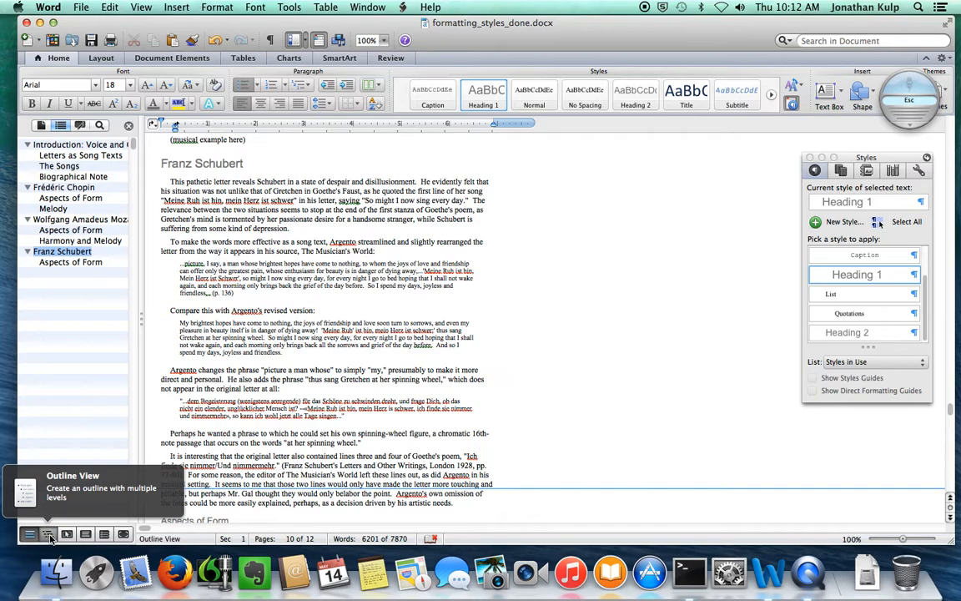
left_click(49, 536)
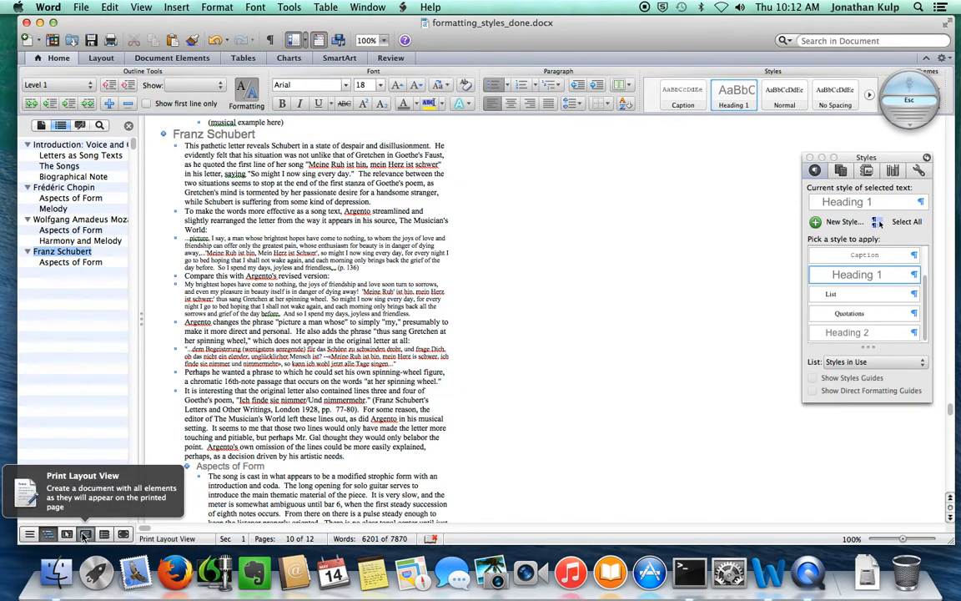
left_click(84, 535)
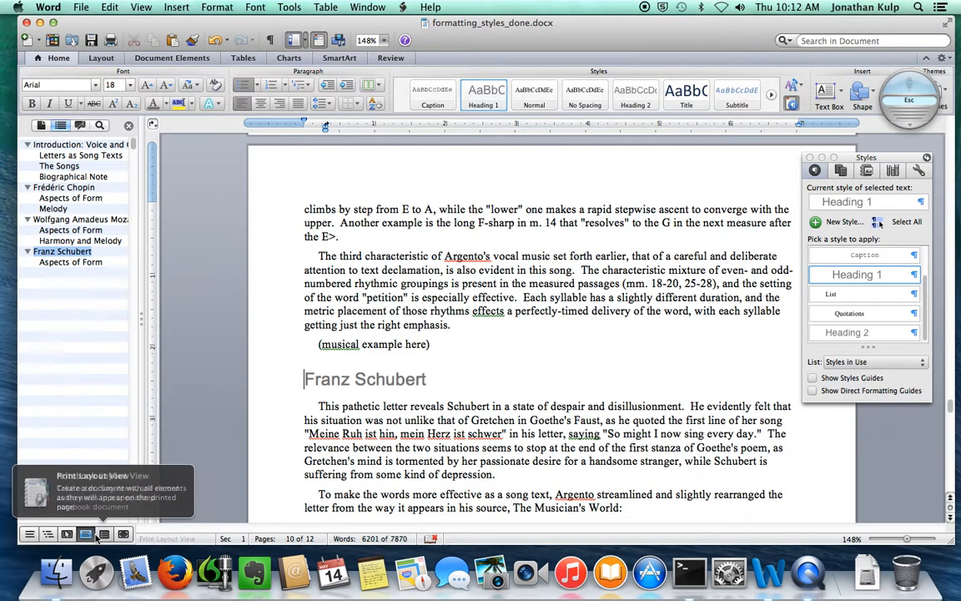
left_click(101, 539)
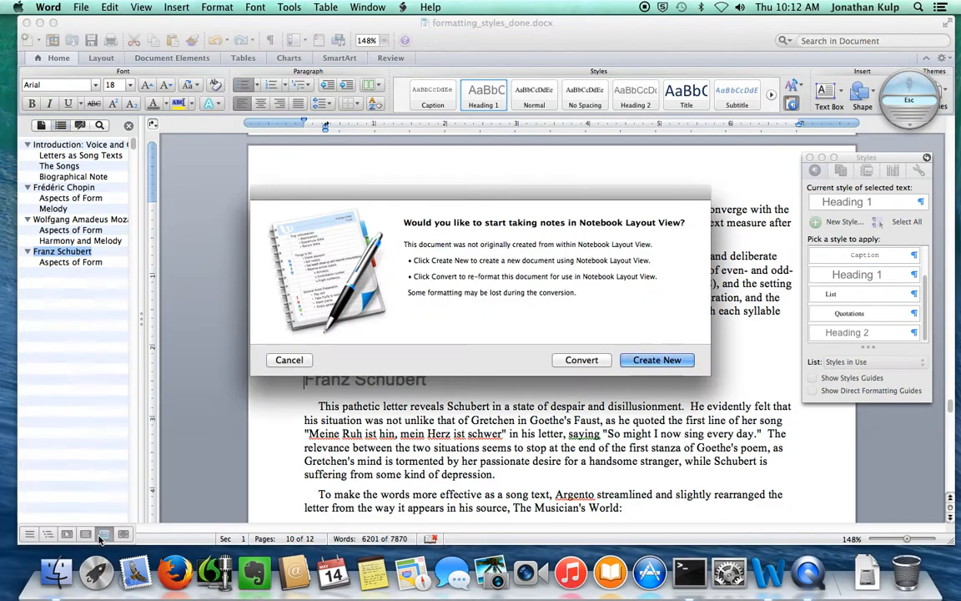
left_click(292, 359)
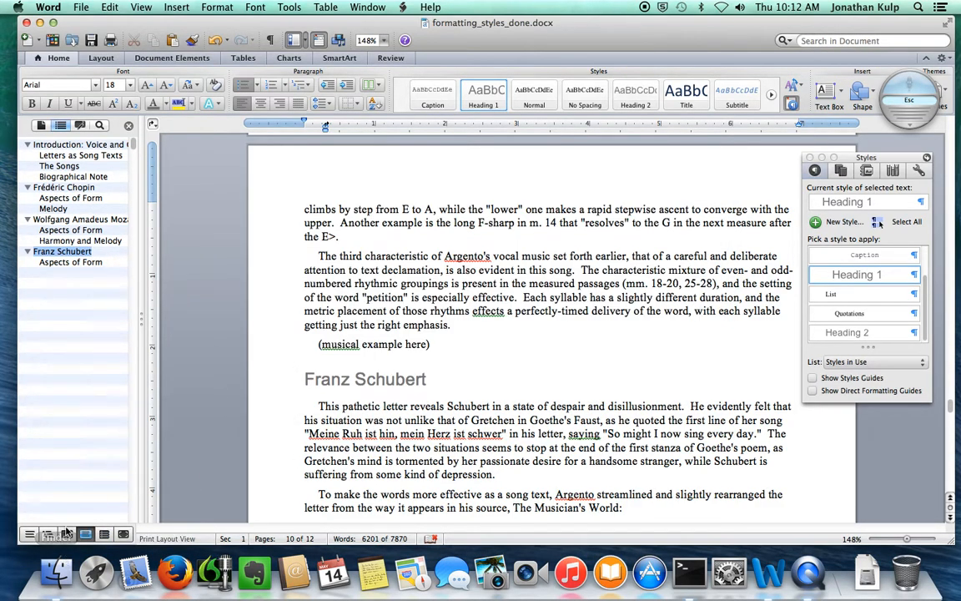
left_click(68, 534)
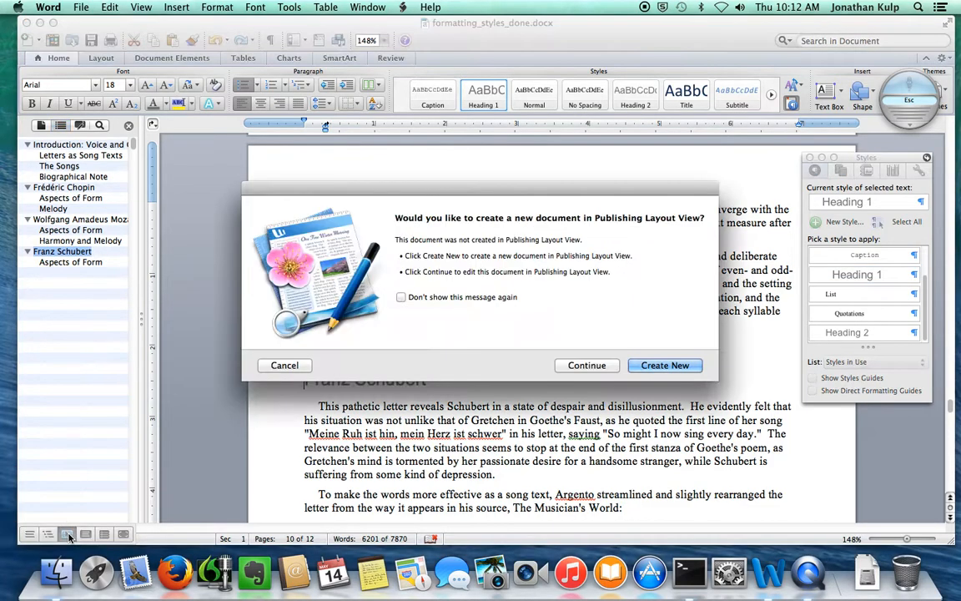
left_click(280, 365)
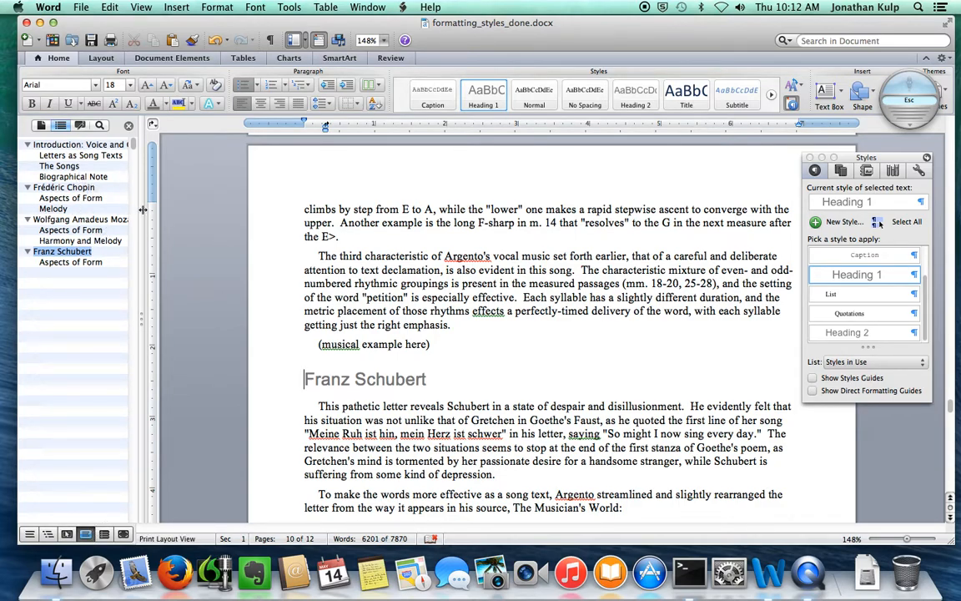
Insert an empty paragraph and a page break before the "Introduction: Voice and Guitar as a Medium for Art Songs" heading
scroll(288, 211, "up", 5)
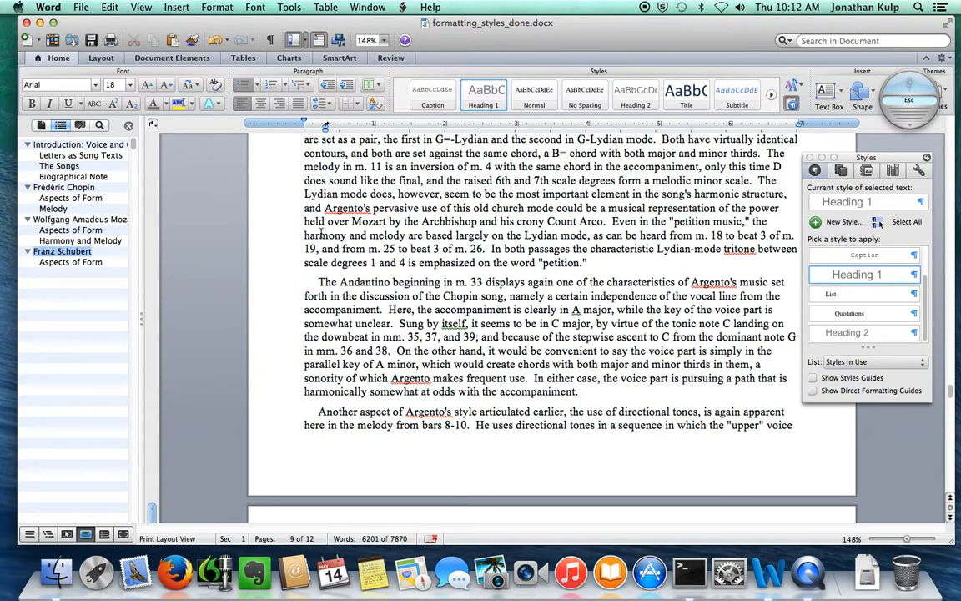
scroll(321, 235, "up", 10)
scroll(321, 234, "up", 20)
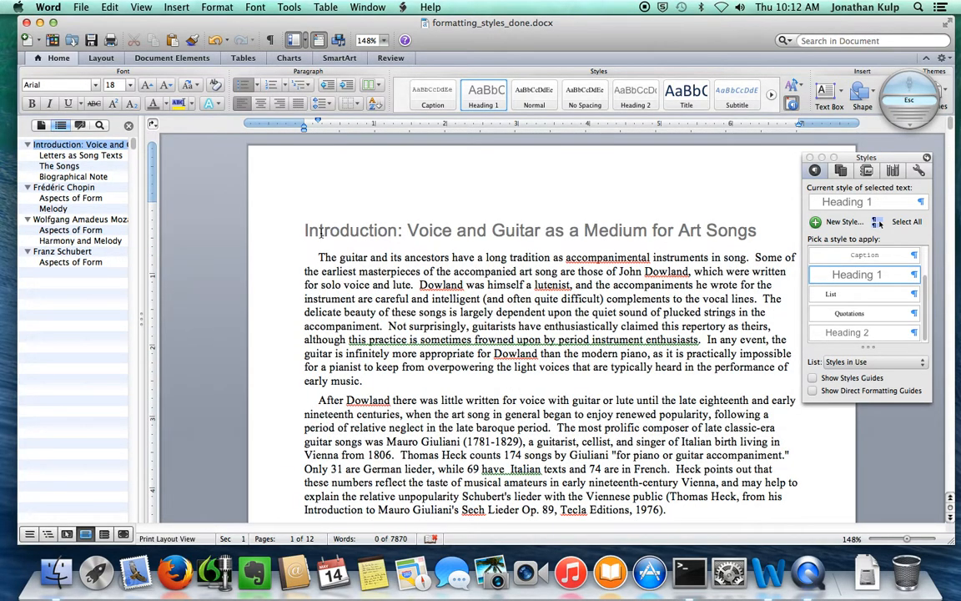
key("Return")
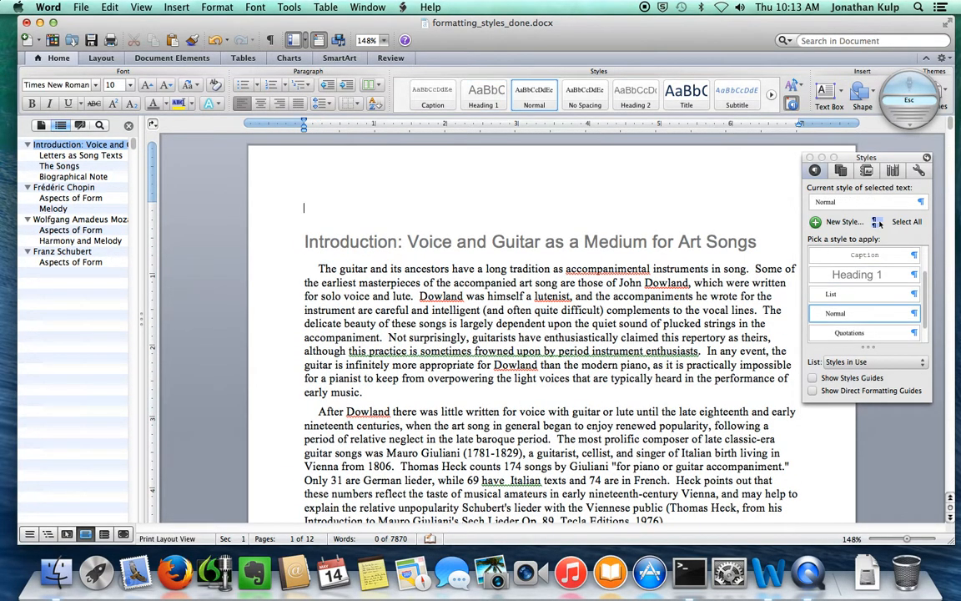
left_click(160, 8)
mouse_move(258, 25)
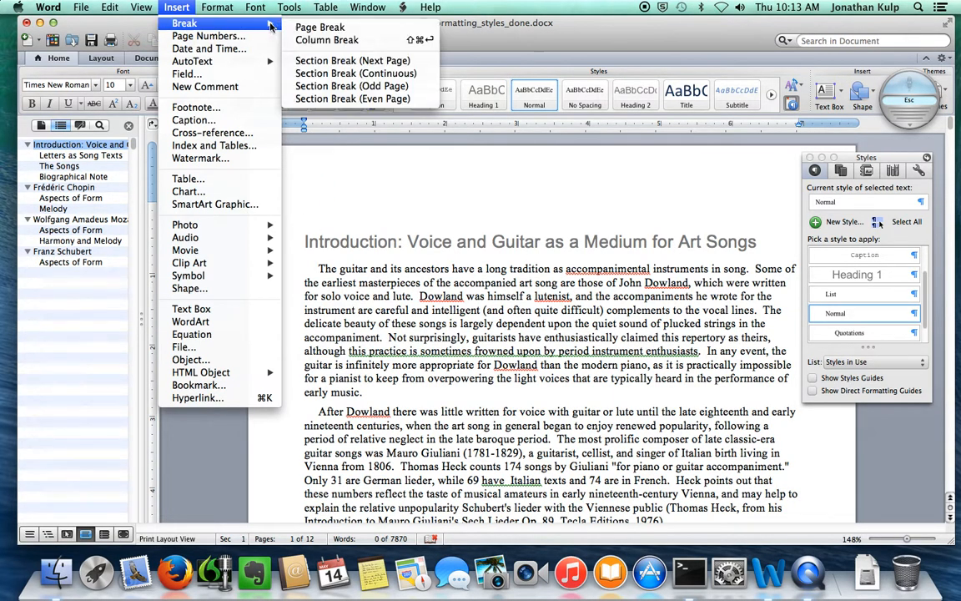
left_click(287, 27)
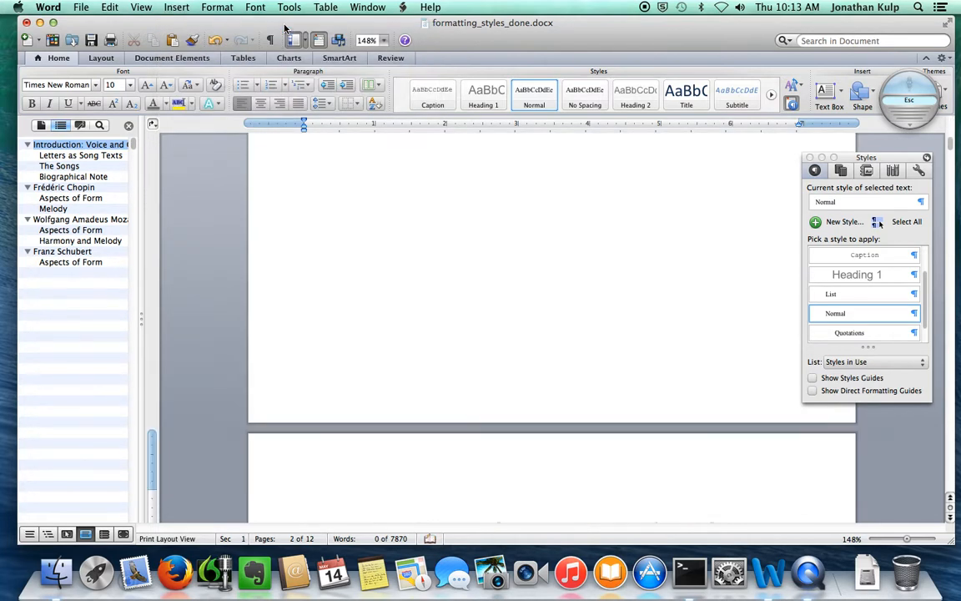
Delete the empty paragraph above the Introduction heading and place the cursor on the blank first page
scroll(401, 221, "up", 5)
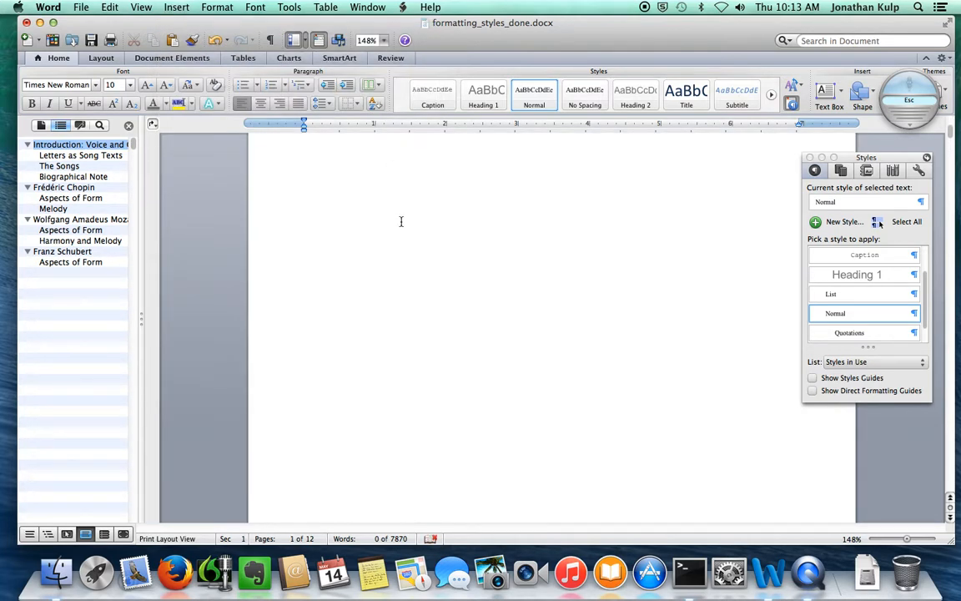
scroll(401, 221, "down", 4)
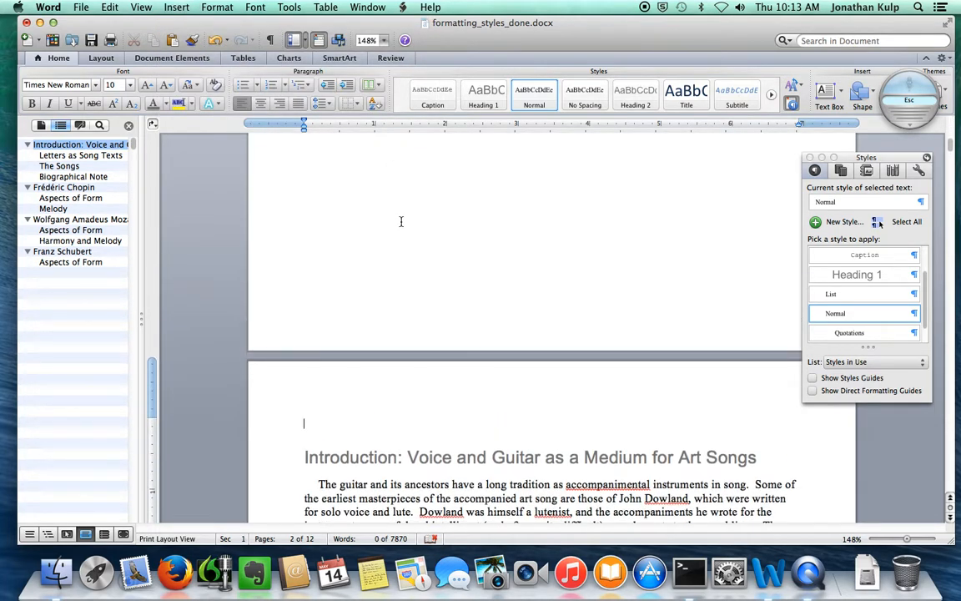
key("Delete")
key("Up")
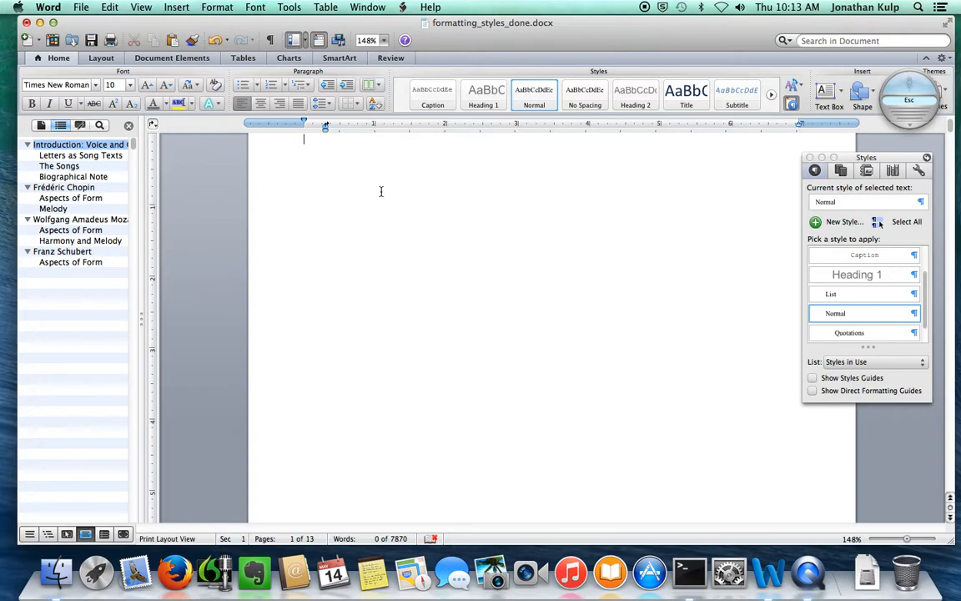
Preview the table of contents formats and insert a three-level table of contents in the From template format on the blank first page
left_click(177, 8)
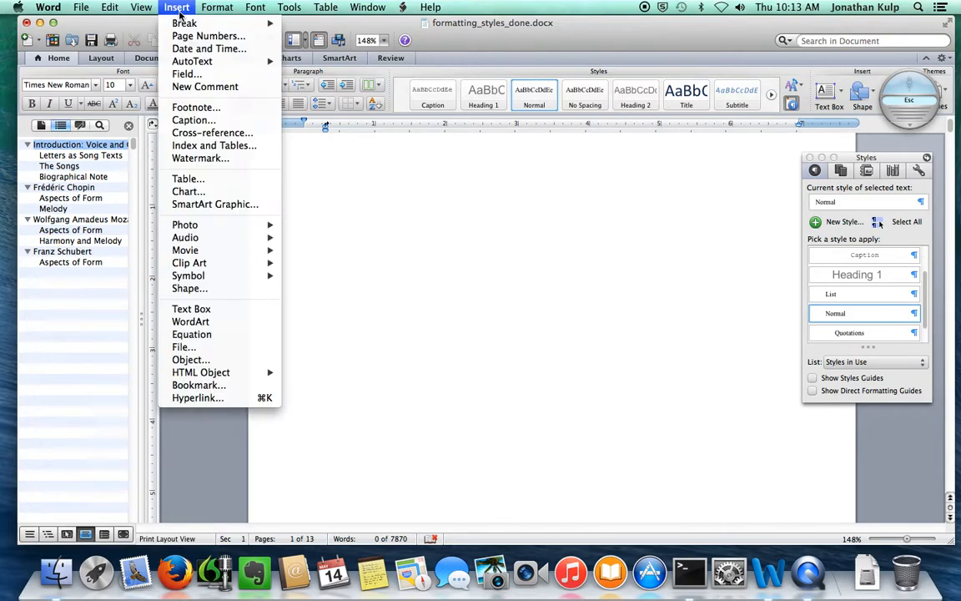
left_click(197, 146)
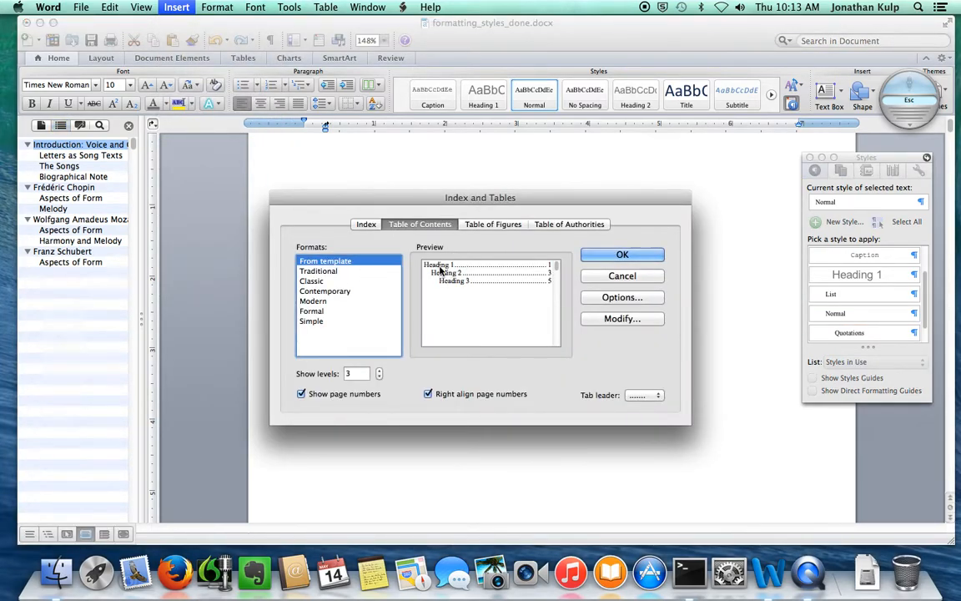
left_click(335, 272)
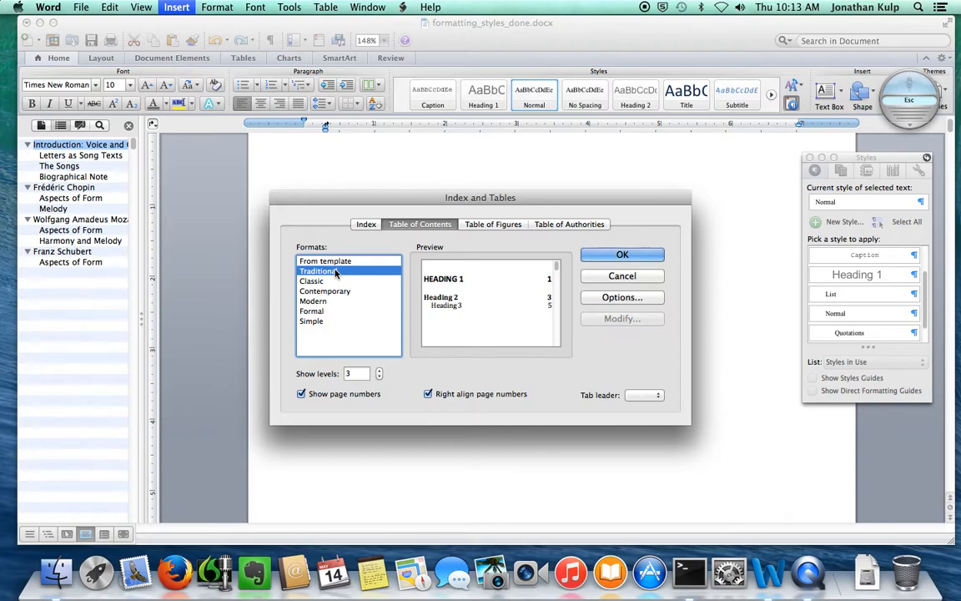
left_click(322, 284)
left_click(321, 291)
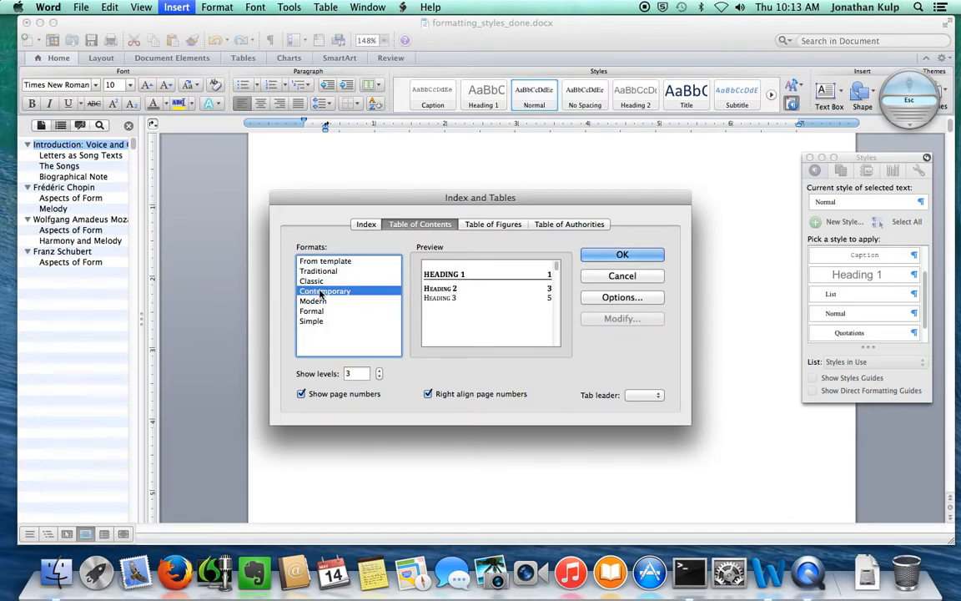
left_click(323, 302)
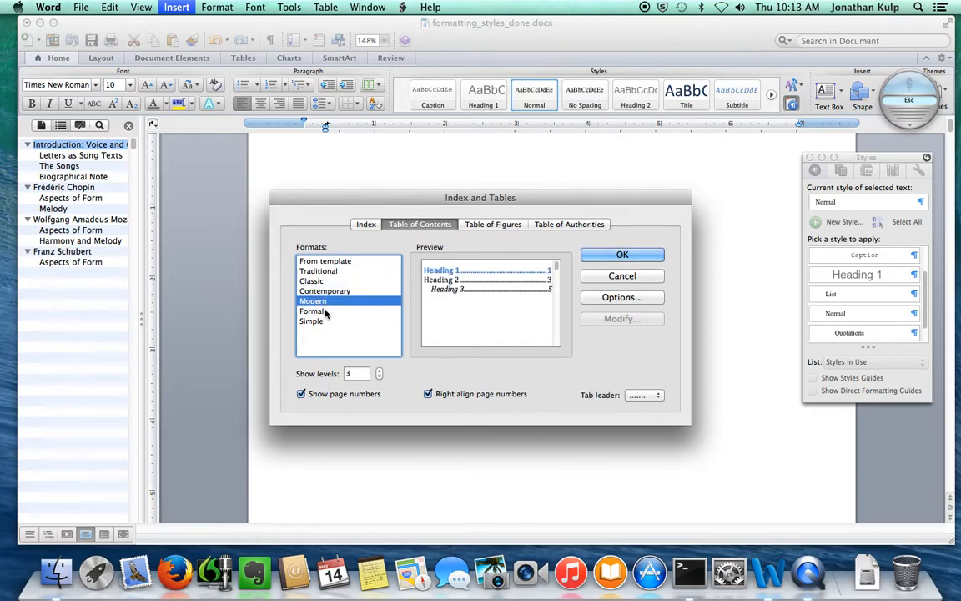
left_click(325, 312)
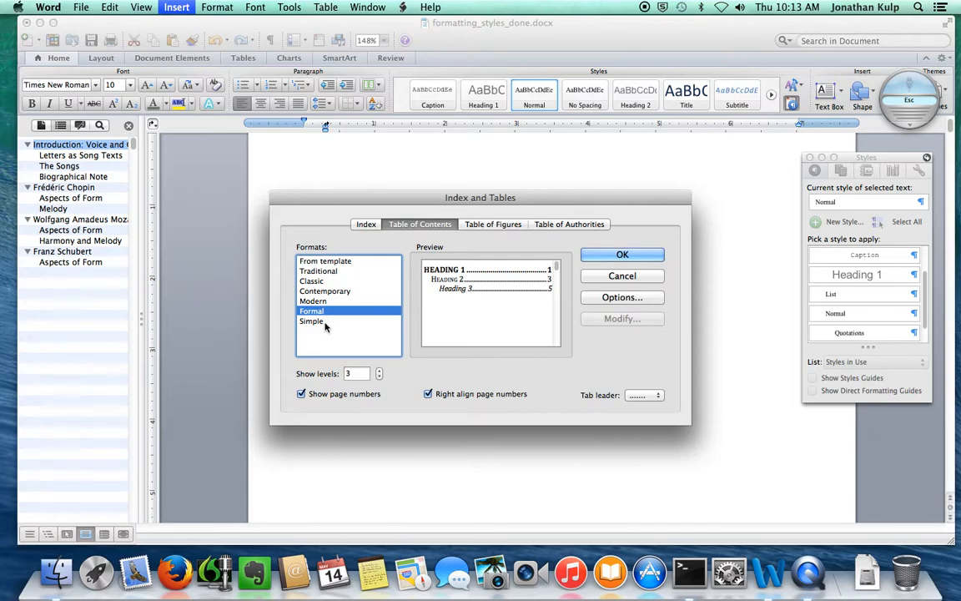
left_click(325, 321)
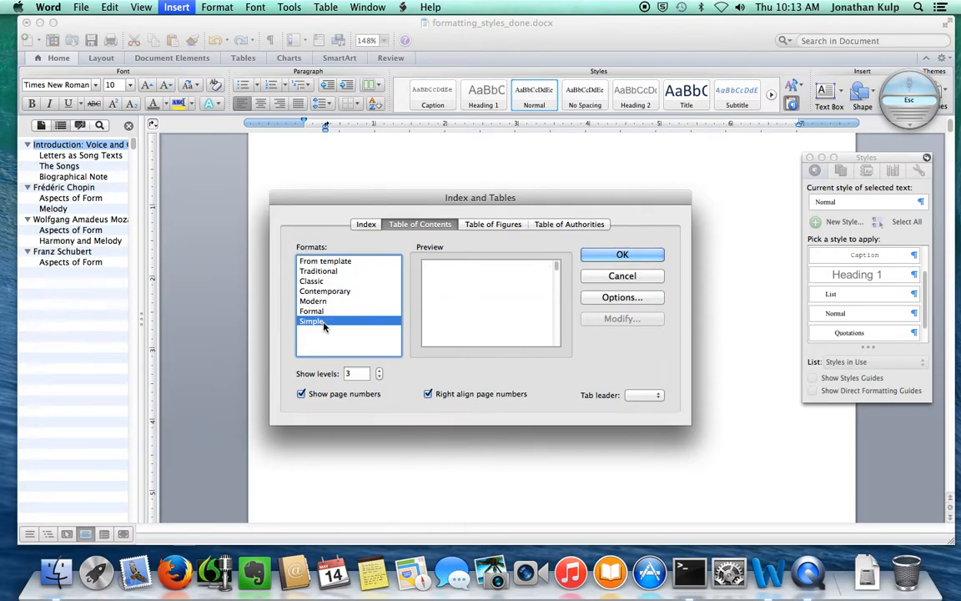
left_click(324, 300)
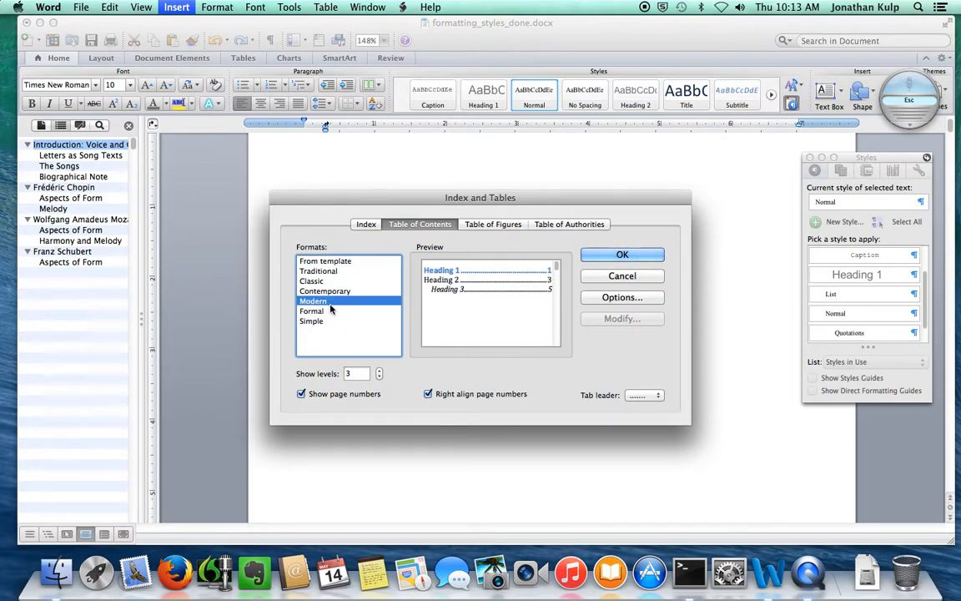
left_click(327, 262)
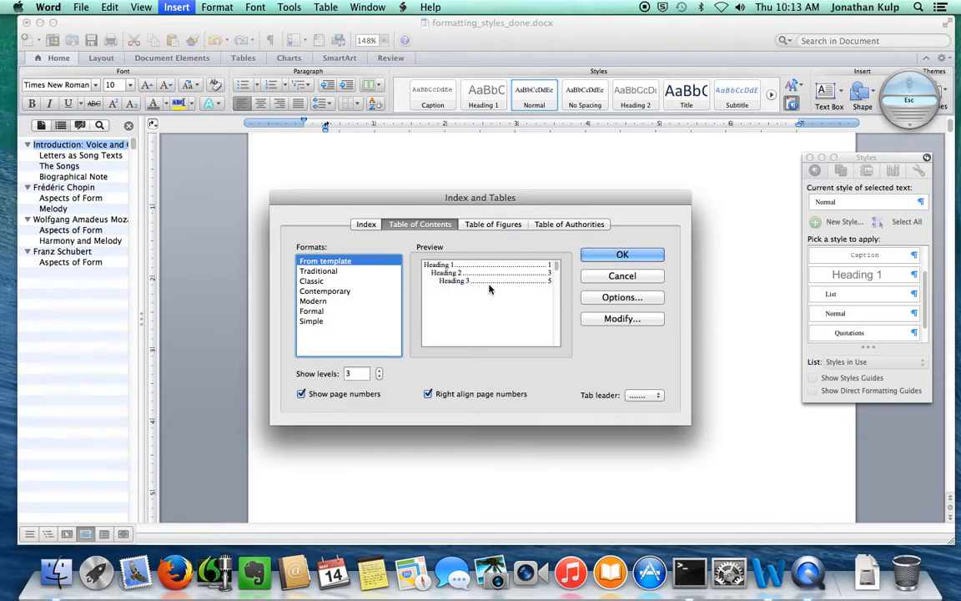
left_click(606, 254)
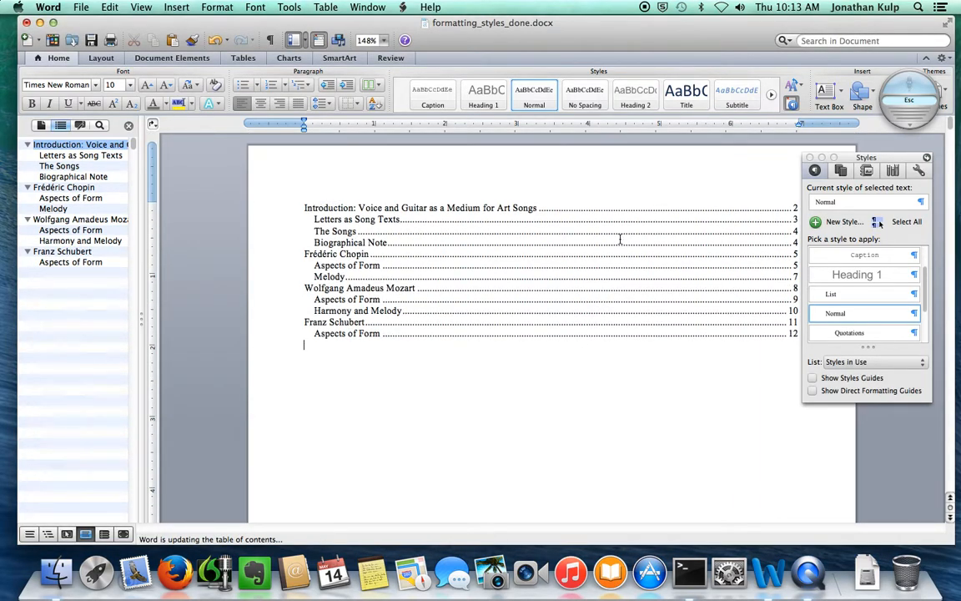
Follow the Melody entry in the table of contents to its heading, and return to the blank line below the table
left_click(624, 274)
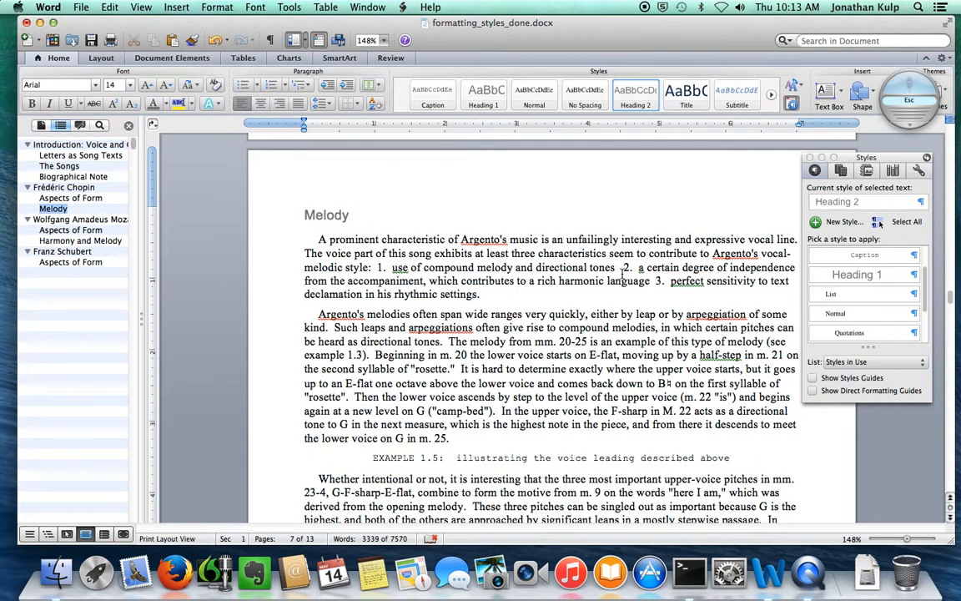
scroll(561, 287, "up", 3)
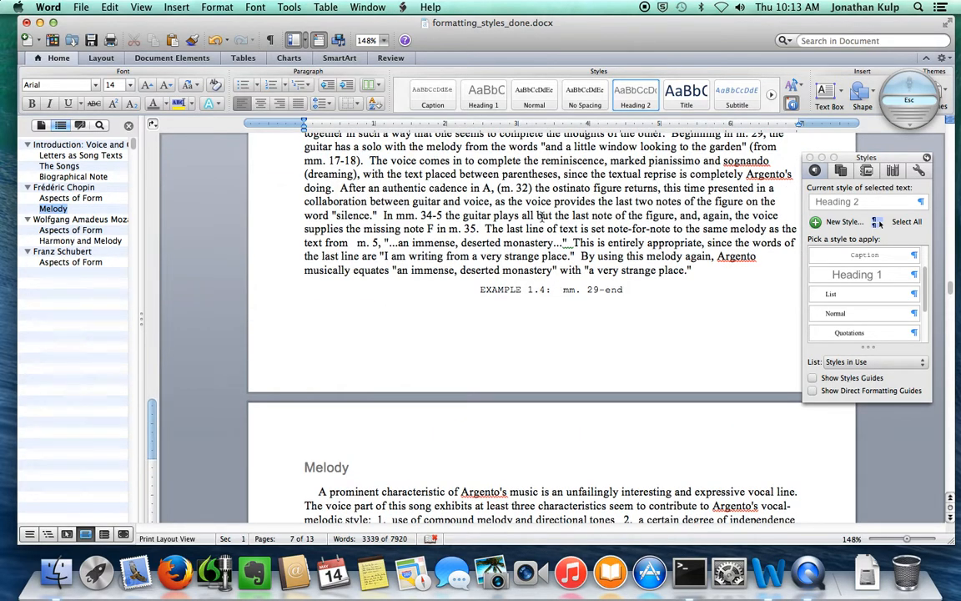
key("Page_Up")
key("Page_Up")
key("Page_Up")
key("Page_Up")
key("Page_Up")
key("Page_Up")
key("Page_Up")
key("Page_Up")
key("Page_Up")
key("Page_Up")
key("Page_Up")
key("Page_Up")
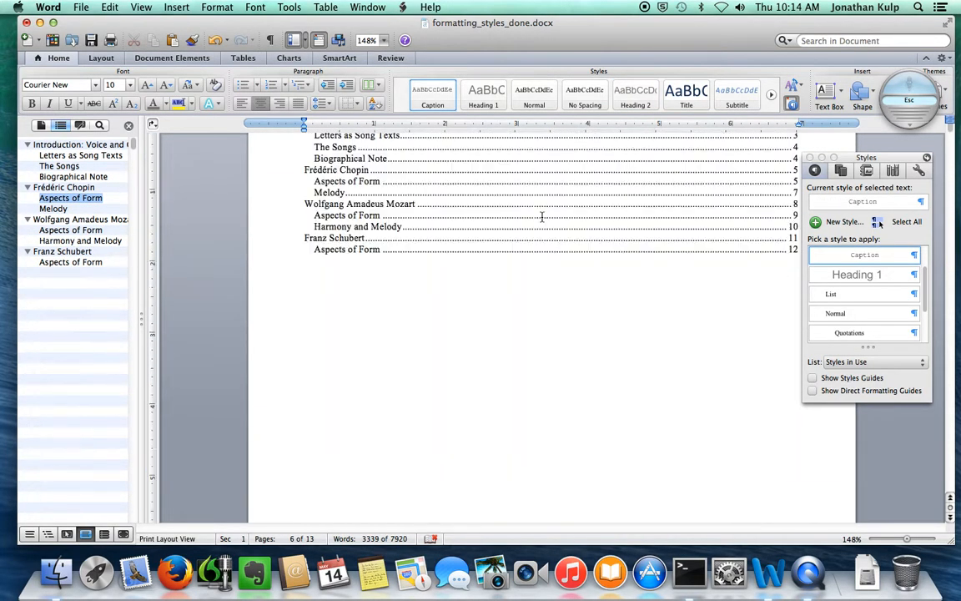
left_click(343, 361)
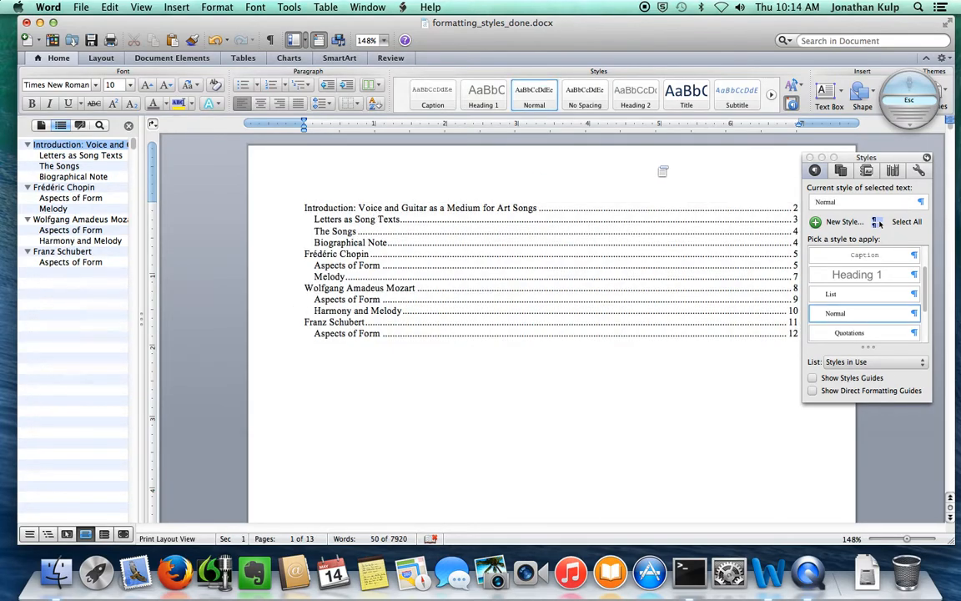
Move the Styles window clear of the page numbers and check which formatting and style options are offered for the table of contents
left_click_drag(877, 158, 892, 157)
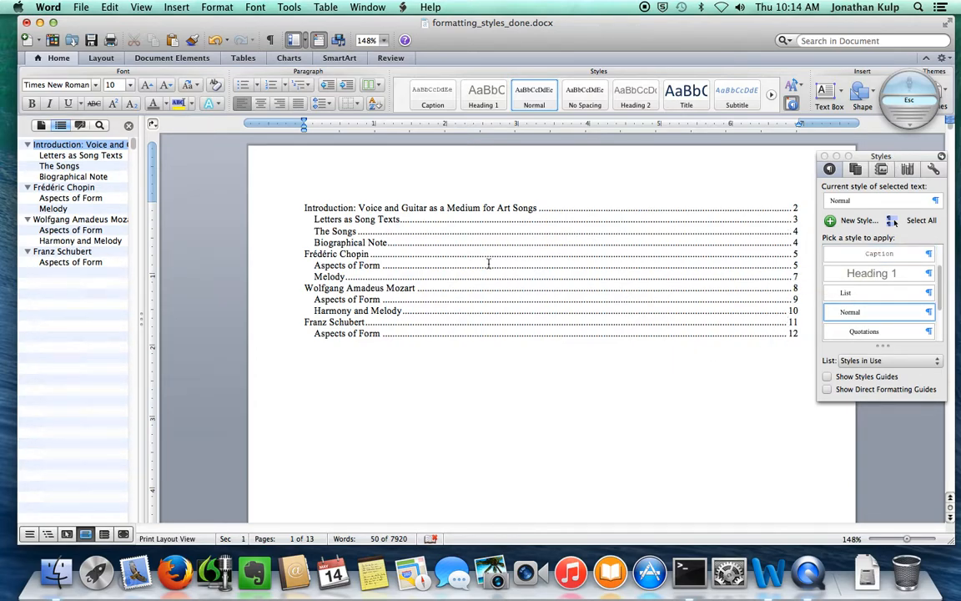
right_click(396, 208)
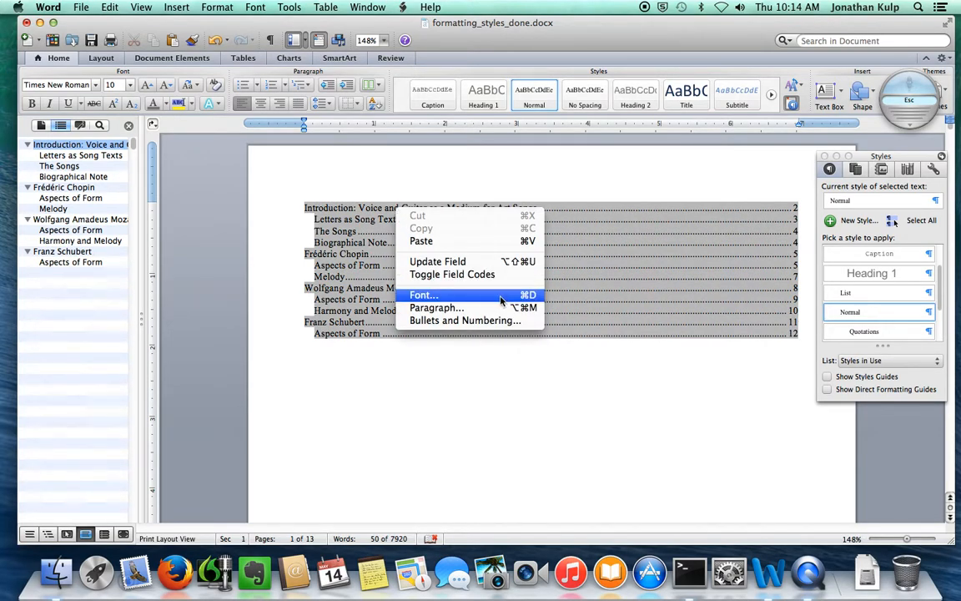
left_click(479, 179)
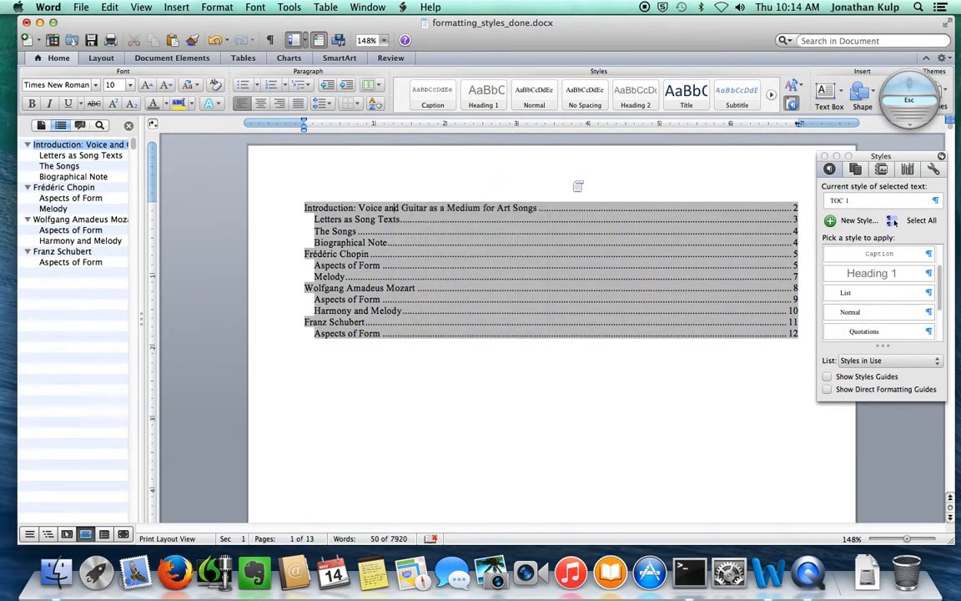
left_click(938, 203)
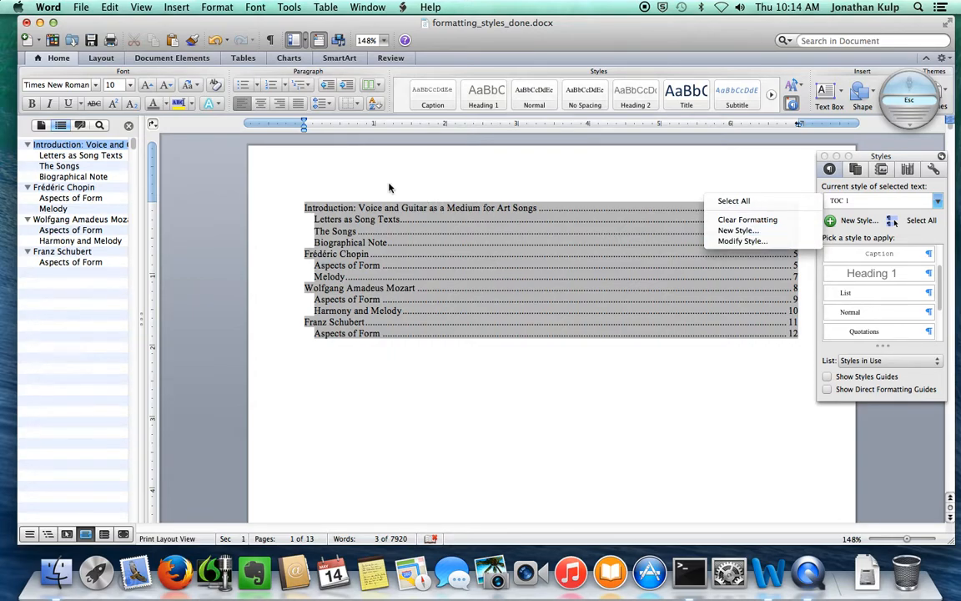
left_click(249, 6)
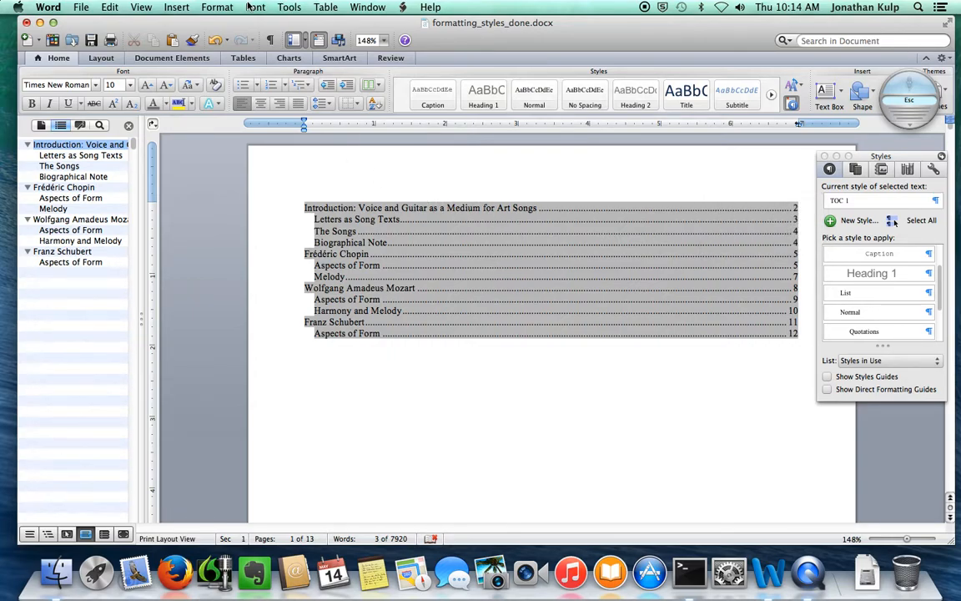
left_click(176, 6)
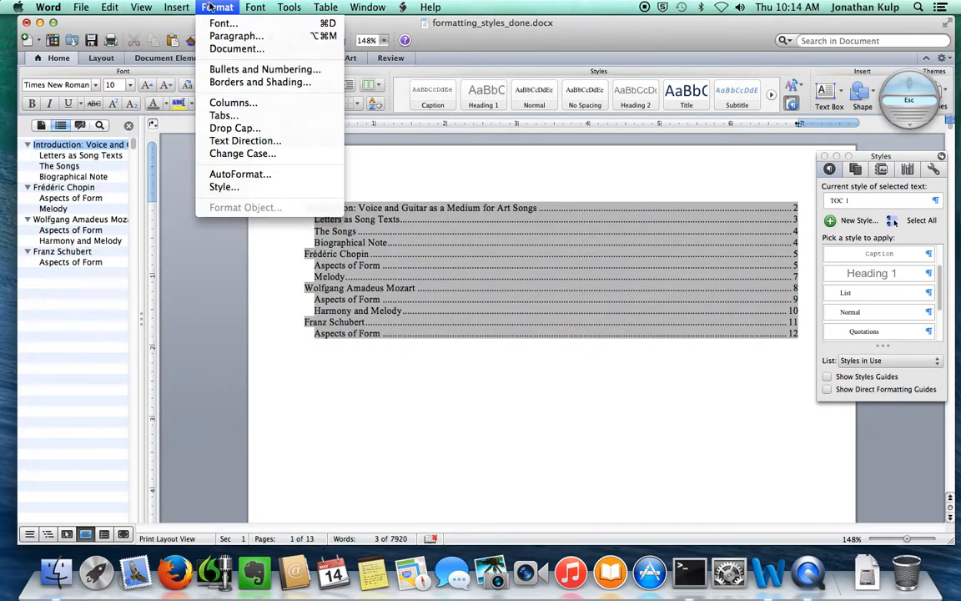
left_click(213, 8)
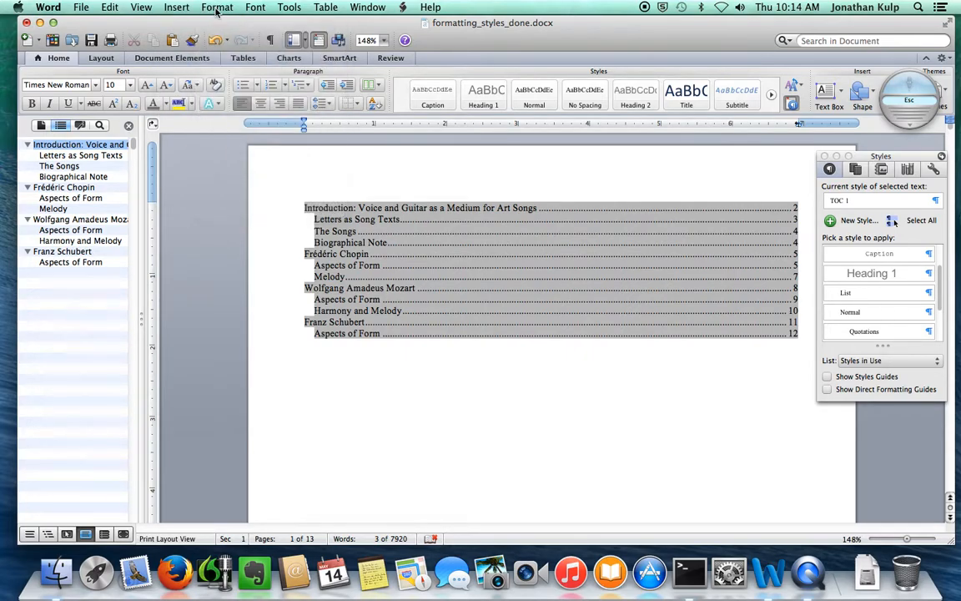
Delete the page break below the table of contents, add an empty paragraph, and insert a new page break before the Introduction heading
left_click(408, 357)
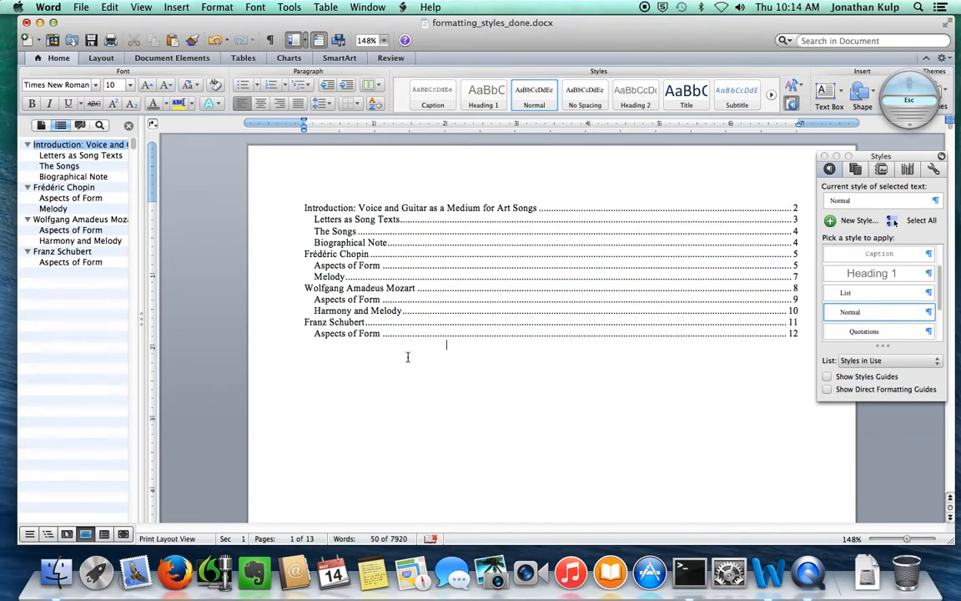
key("Delete")
key("Return")
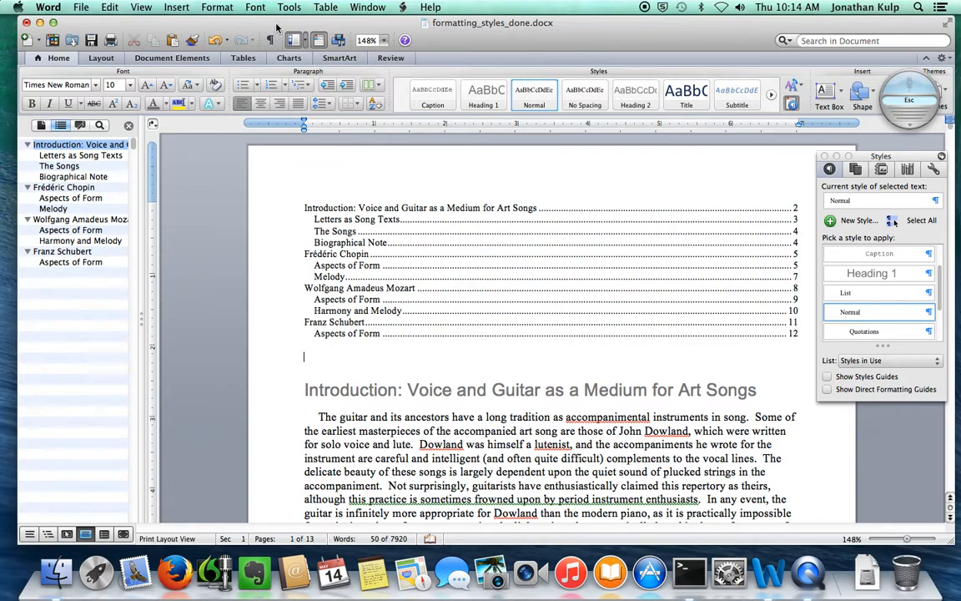
left_click(166, 9)
mouse_move(263, 25)
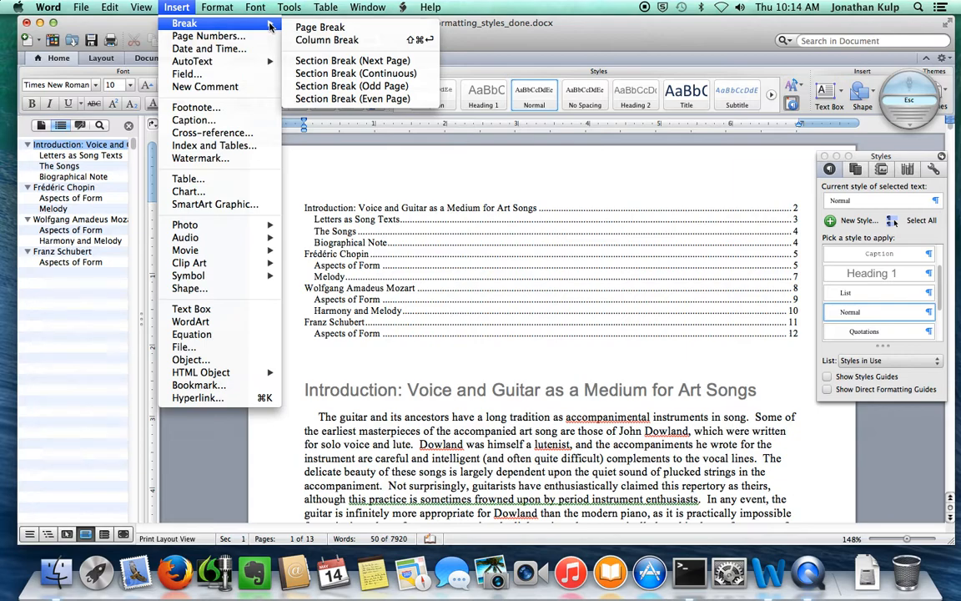
left_click(313, 27)
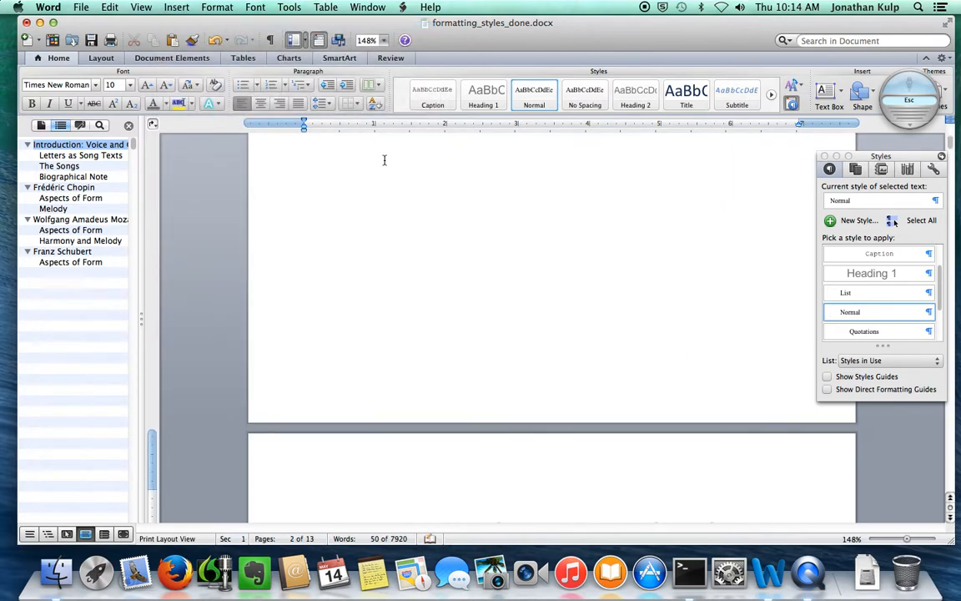
Try to insert a table of figures below the table of contents, using the Figure caption label and the From template format
scroll(401, 195, "up", 5)
scroll(402, 195, "up", 1)
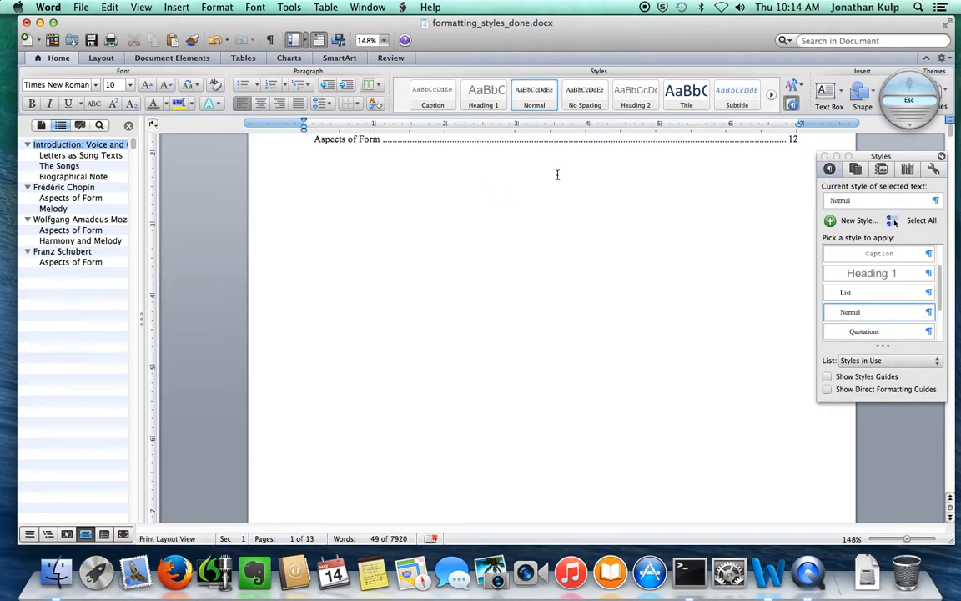
left_click(182, 8)
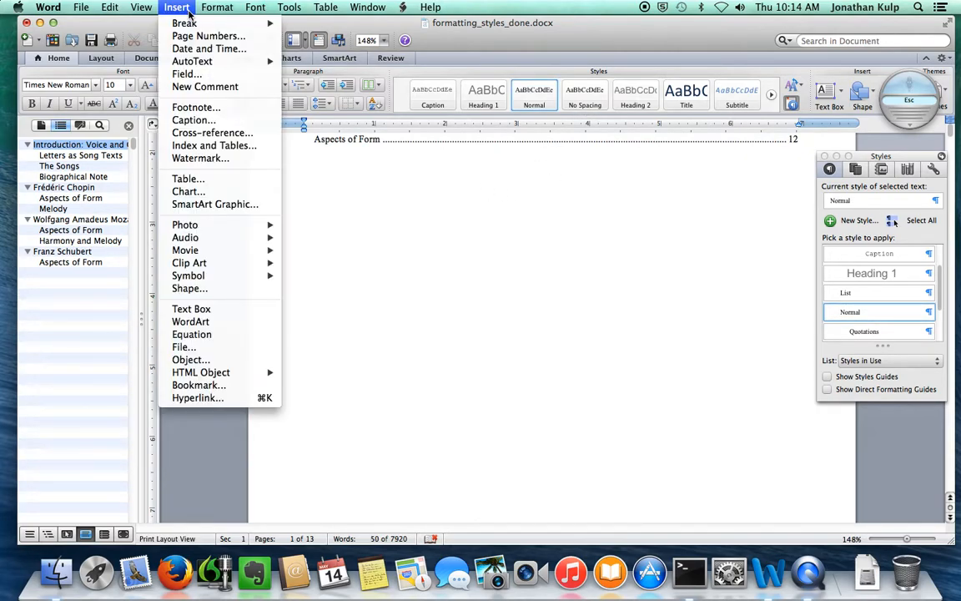
left_click(214, 146)
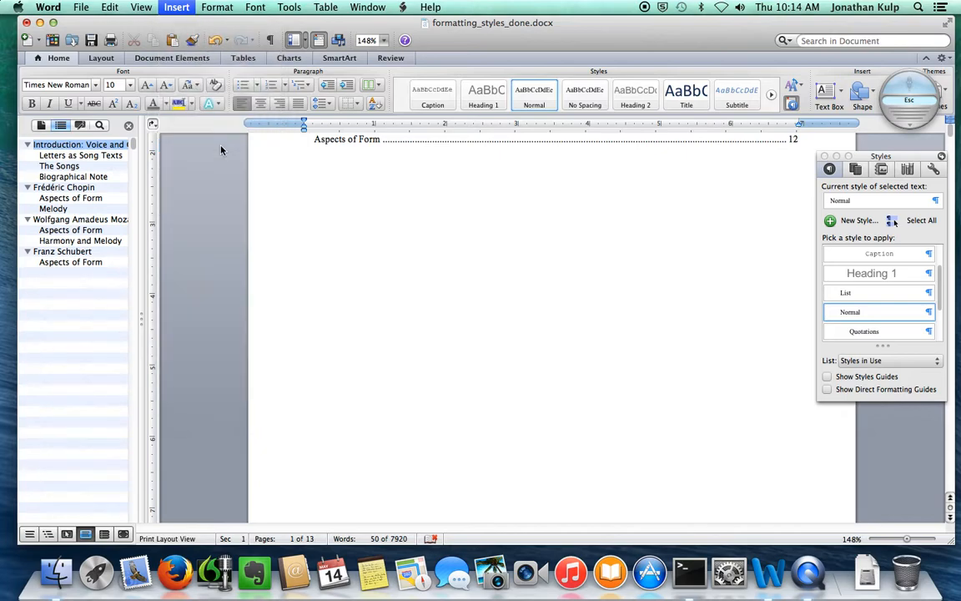
left_click(483, 225)
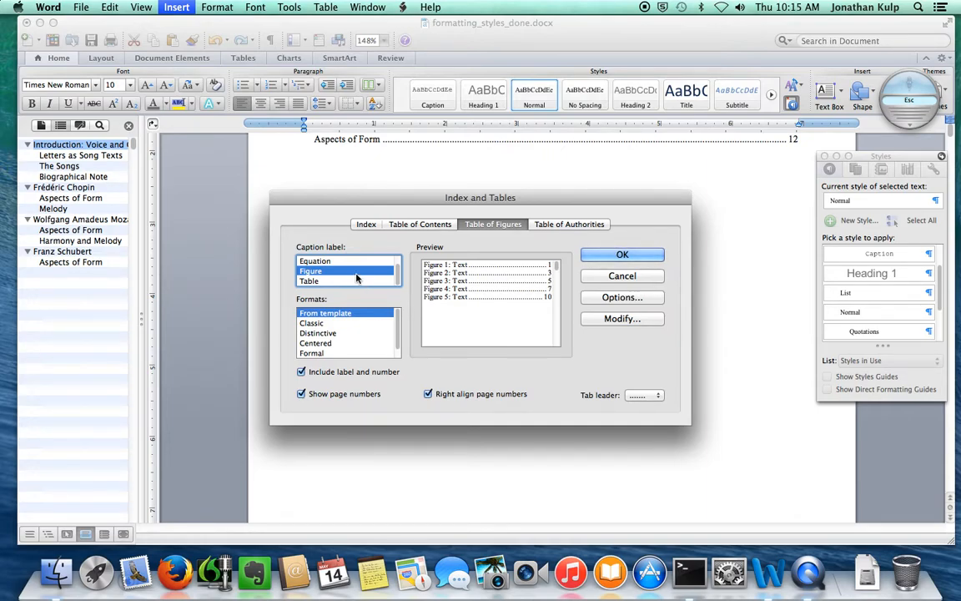
left_click(619, 255)
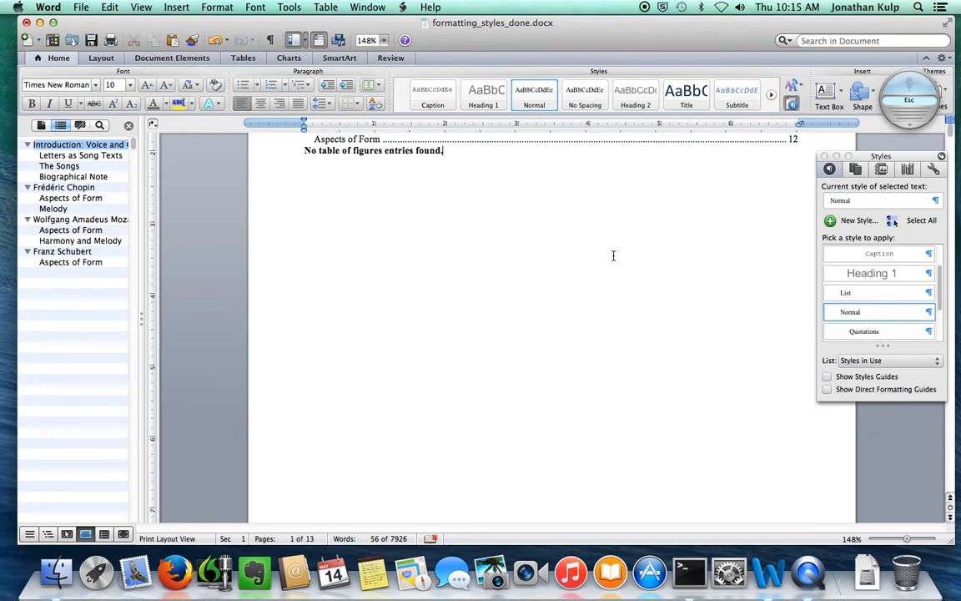
key("super+z")
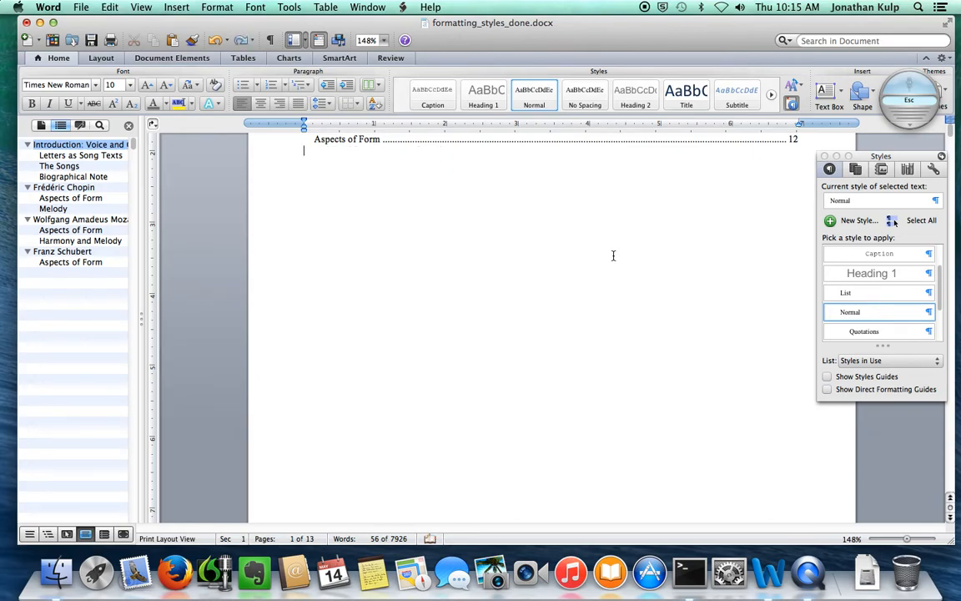
Insert a table of figures on the blank line below the table of contents, built from the Caption style with the From template format
left_click(176, 7)
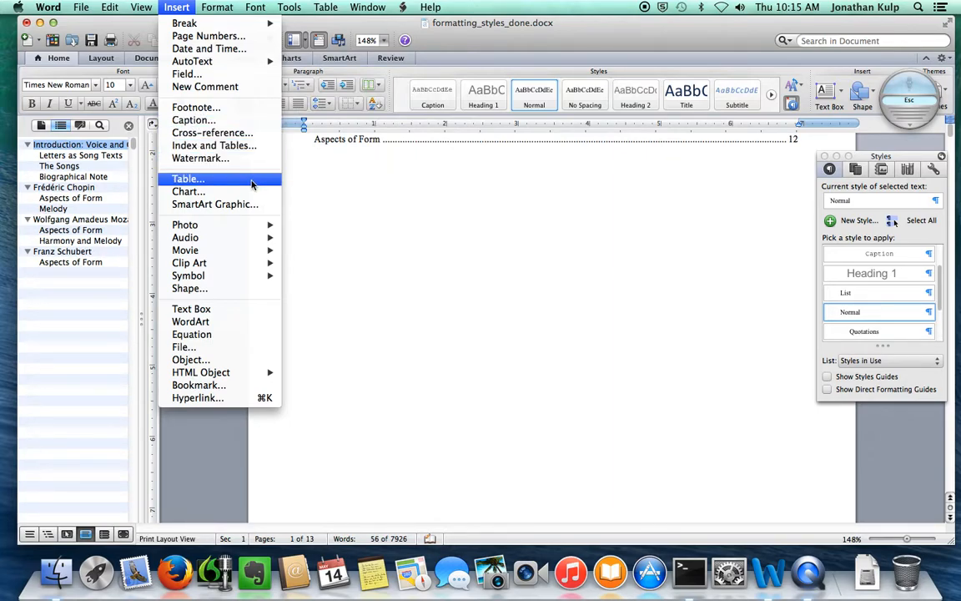
left_click(248, 148)
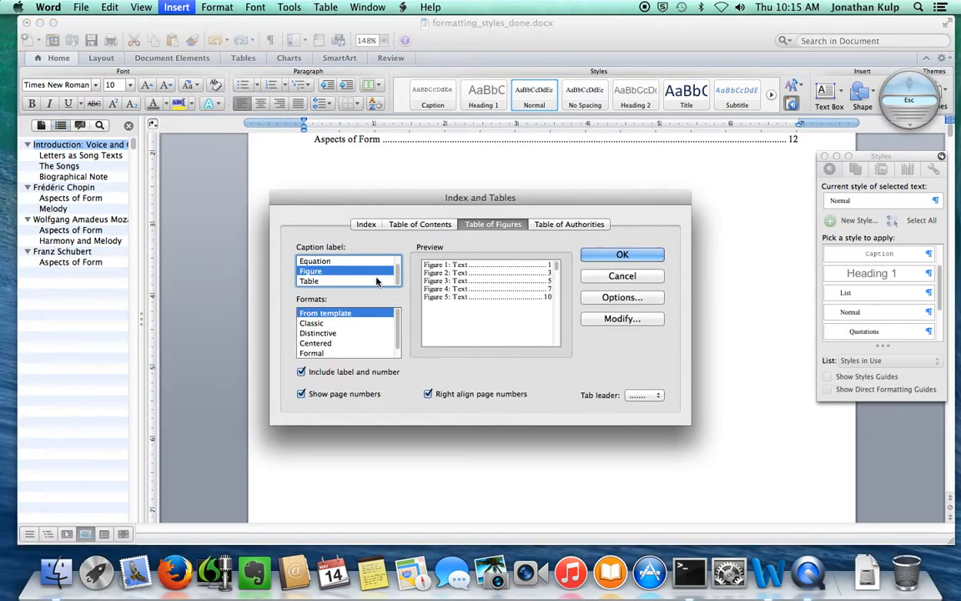
scroll(377, 283, "up", 1)
scroll(377, 283, "down", 1)
left_click(639, 306)
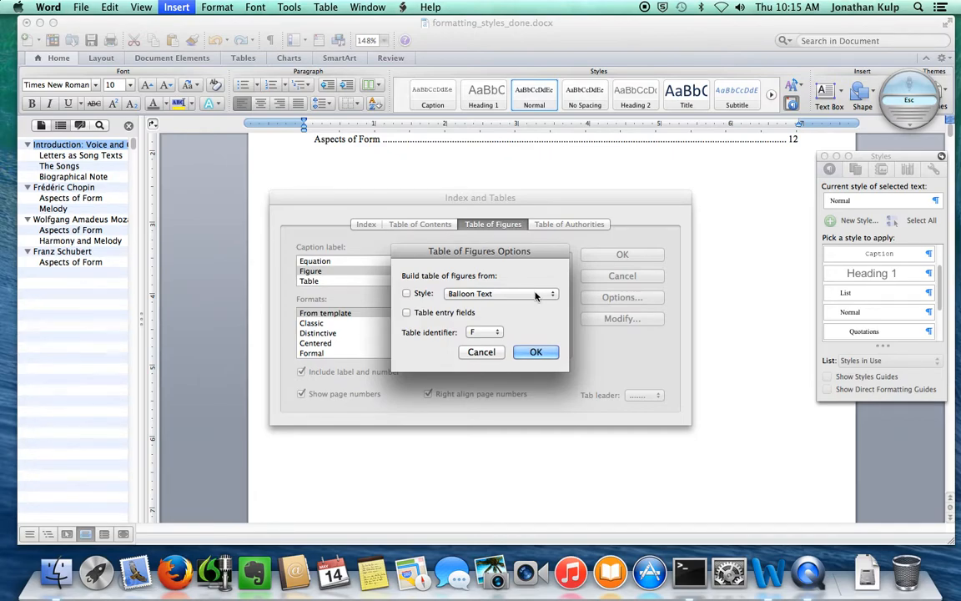
left_click(407, 293)
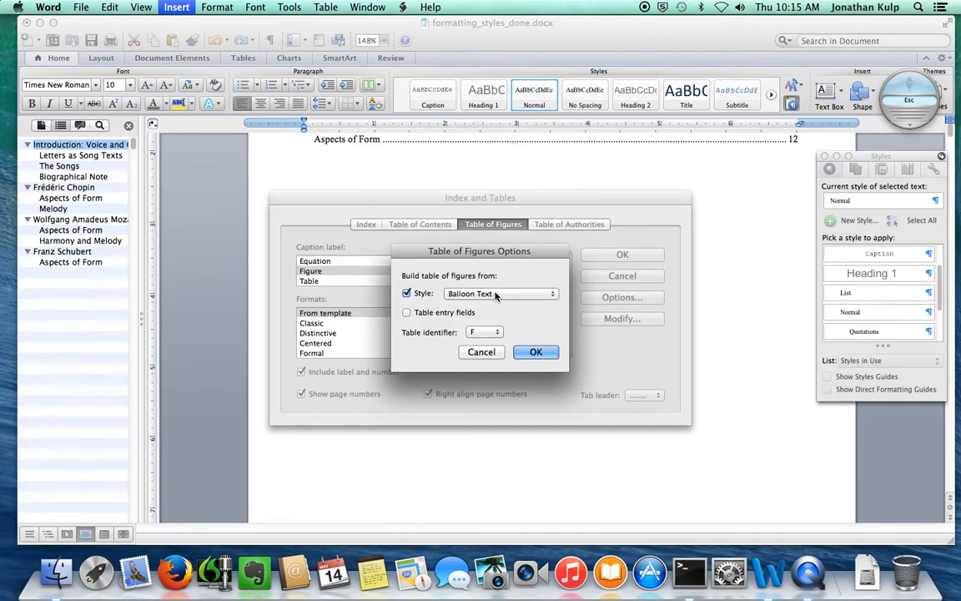
left_click(501, 294)
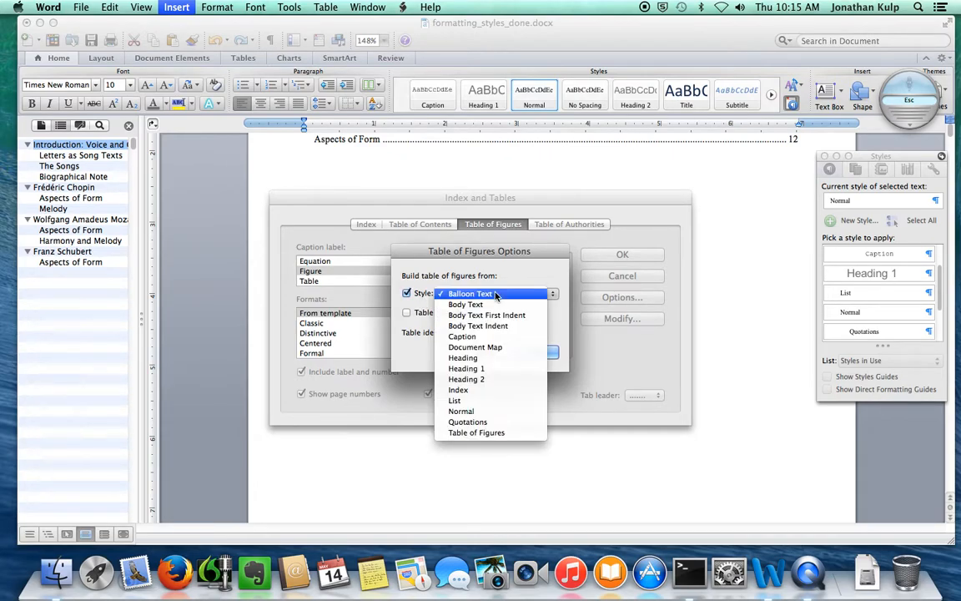
left_click(494, 338)
left_click(534, 352)
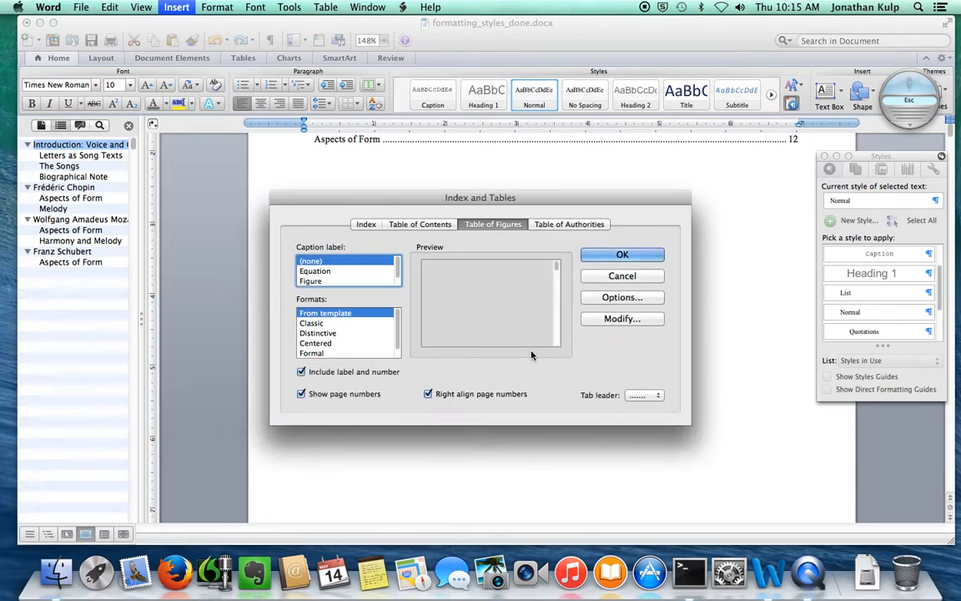
left_click(622, 254)
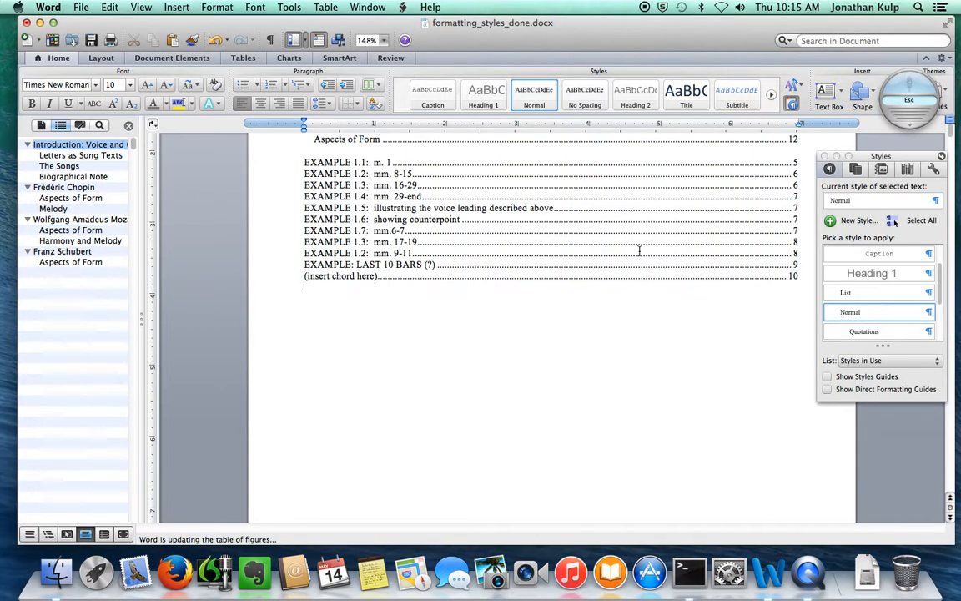
Review the entries and page numbers of the table of contents and the table of figures on the first page
scroll(574, 374, "up", 5)
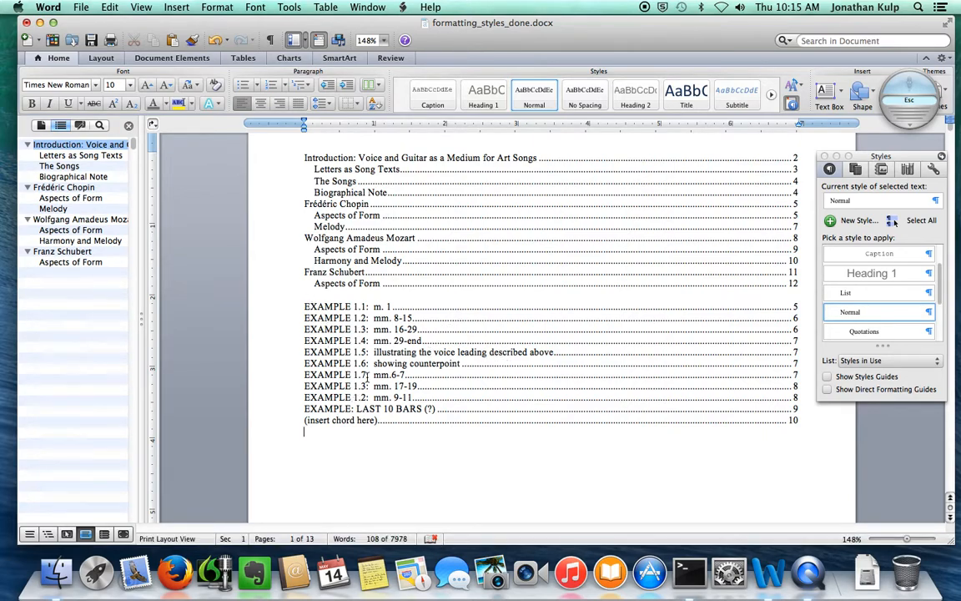
scroll(342, 332, "down", 1)
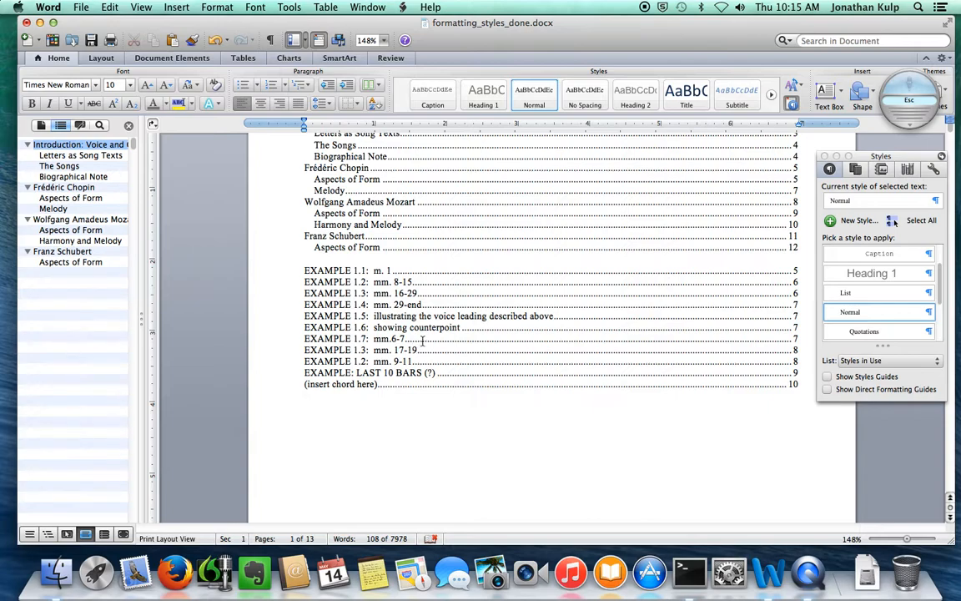
scroll(423, 333, "down", 2)
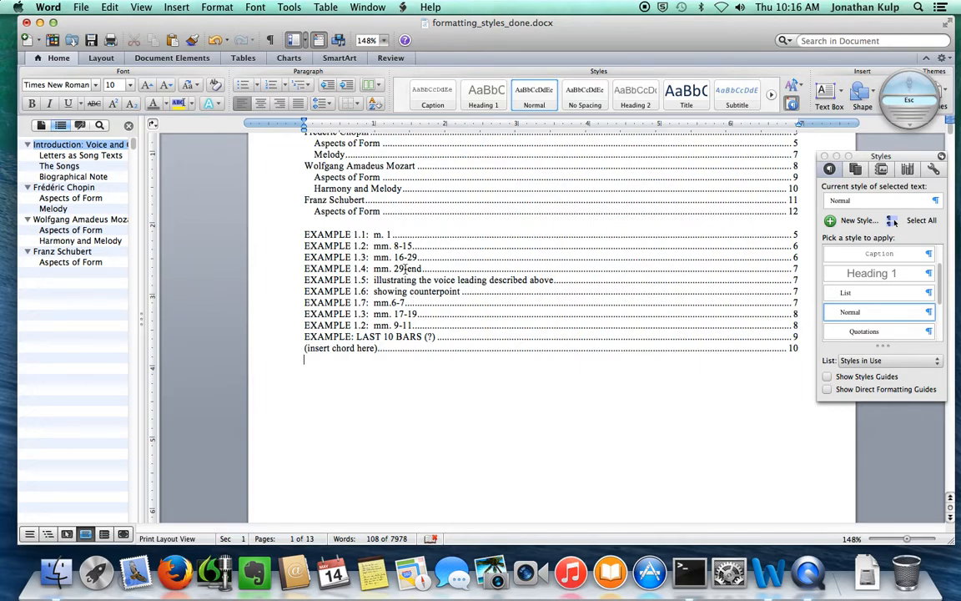
scroll(379, 243, "up", 3)
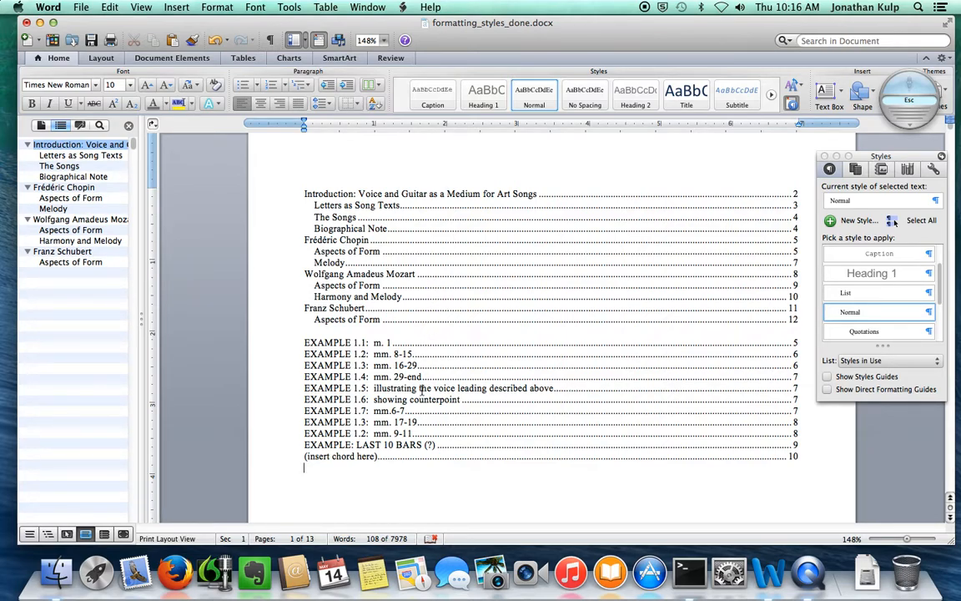
scroll(422, 388, "up", 1)
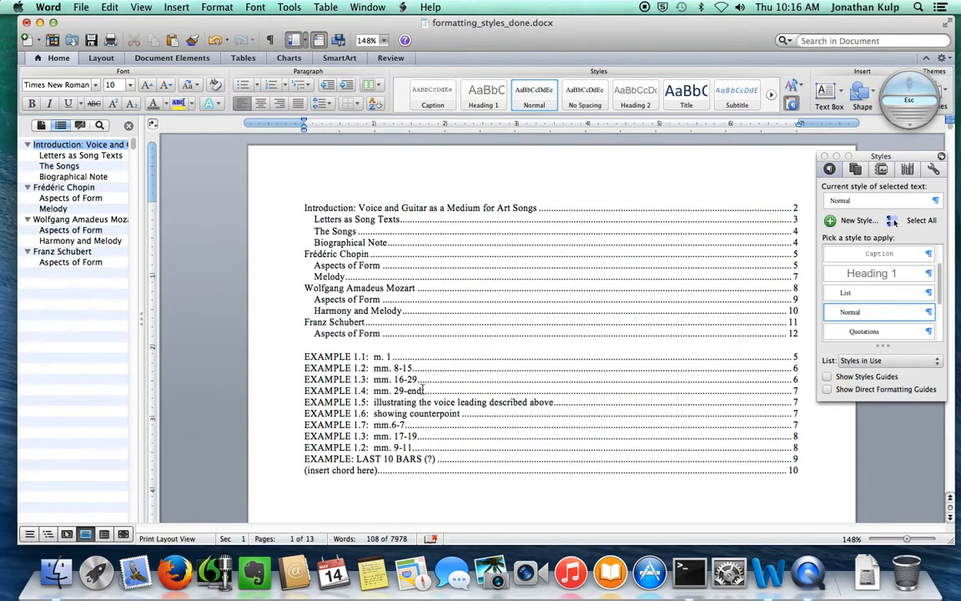